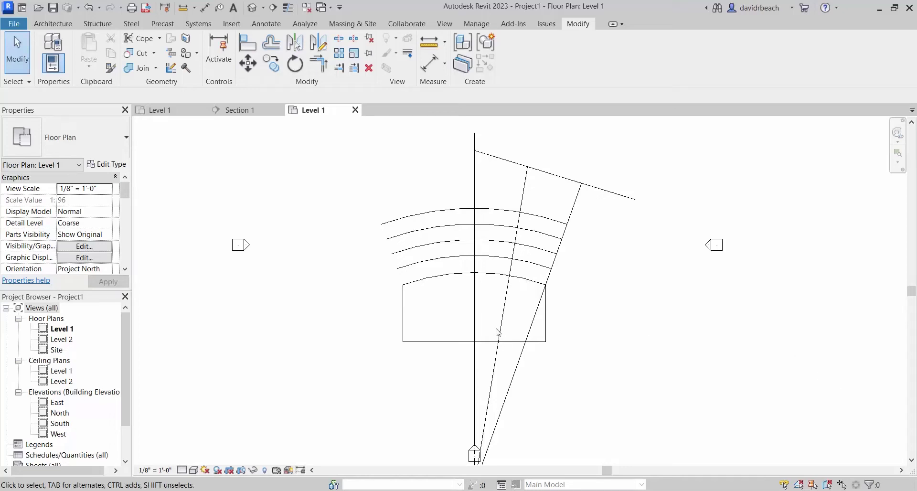
- Pan and zoom the floor plan to centre the curved seat rows and aisle lines
middle_click_drag(504, 278, 569, 322)
scroll(568, 321, "up", 5)
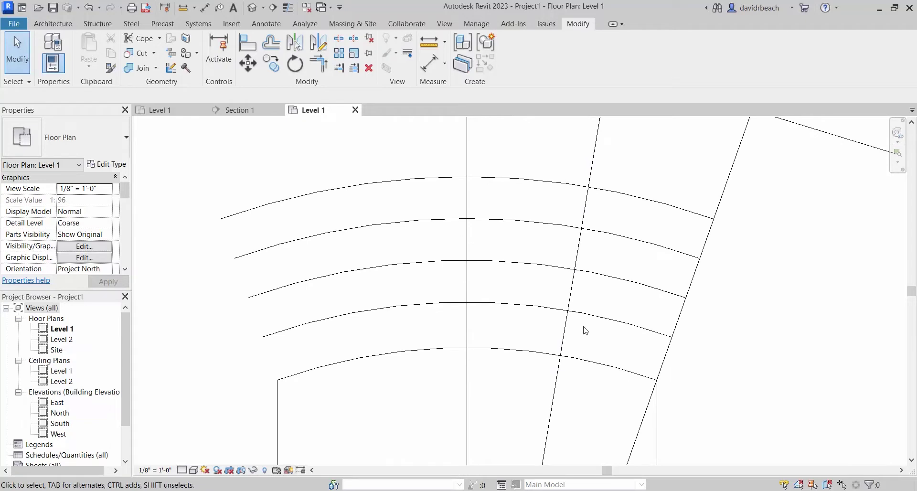
middle_click_drag(591, 334, 601, 341)
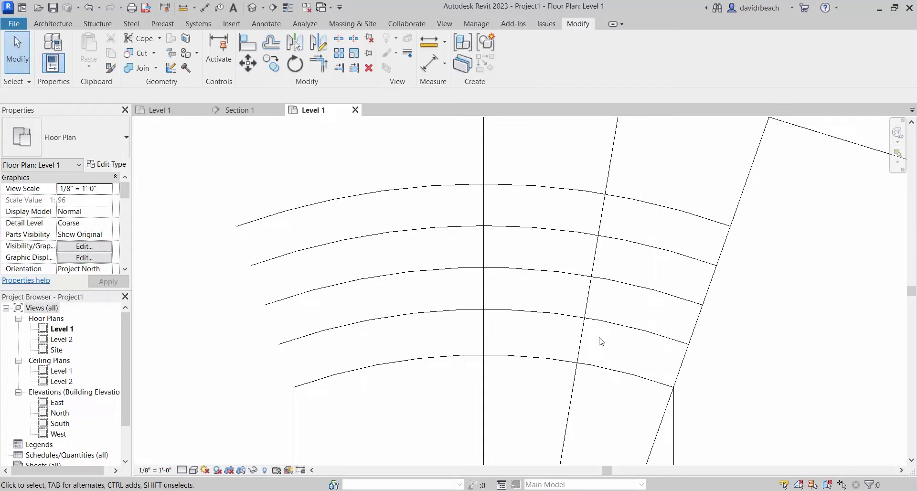
middle_click_drag(524, 344, 564, 345)
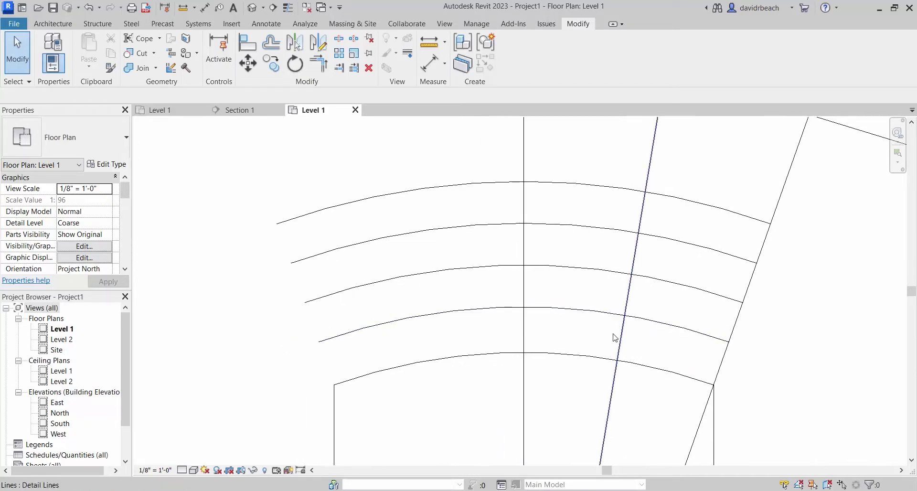
scroll(607, 337, "up", 2)
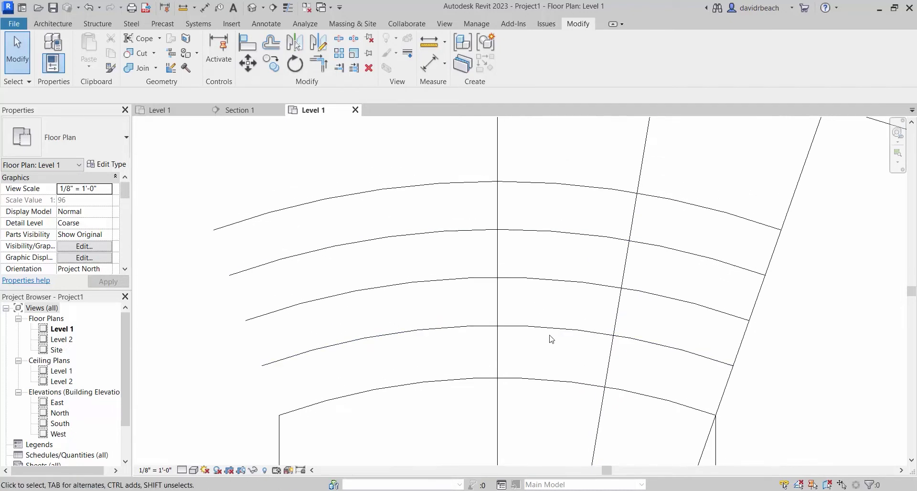
middle_click_drag(587, 315, 543, 314)
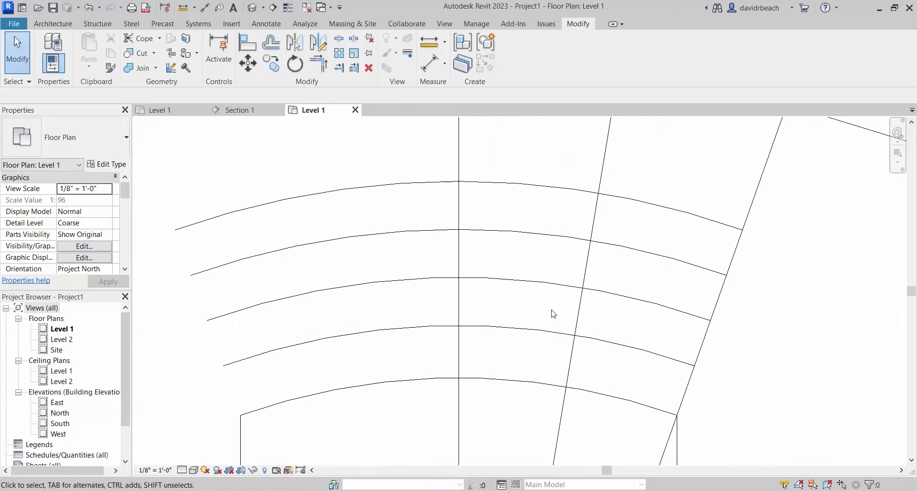
scroll(547, 305, "down", 4)
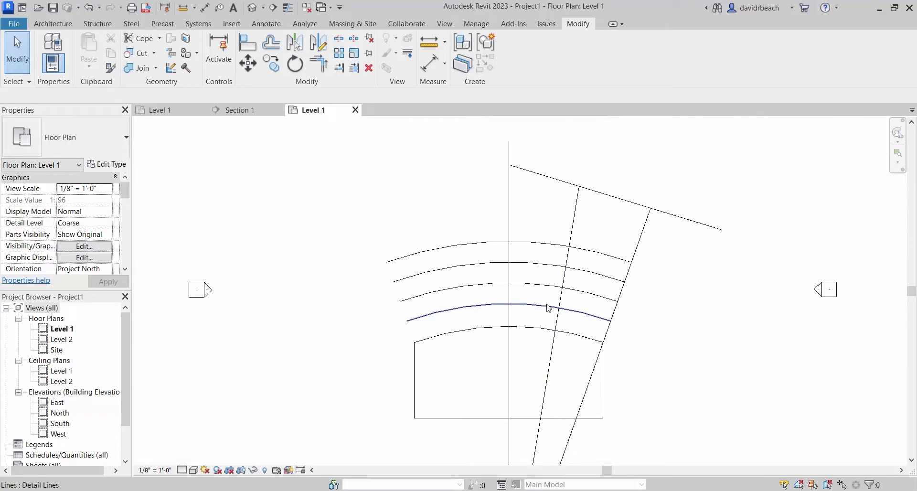
scroll(548, 308, "up", 3)
scroll(538, 340, "down", 3)
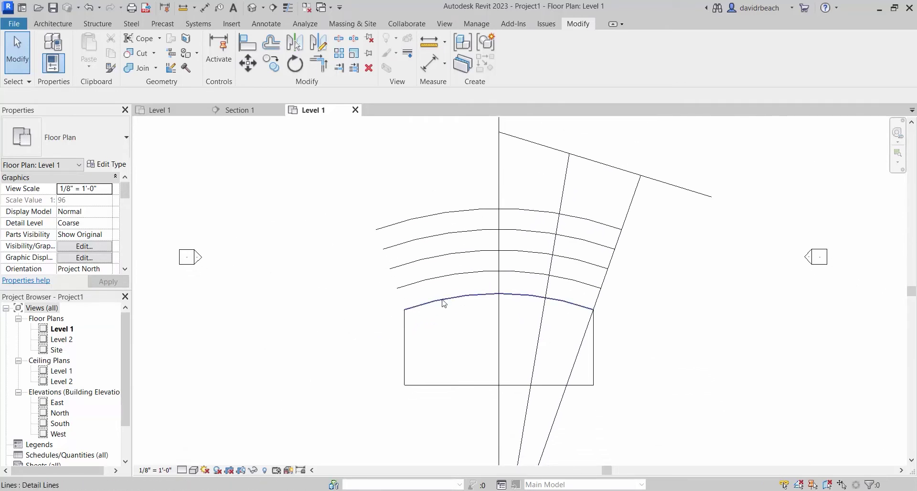
- Inspect the rectangle's left edge and the front curved seat row, then clear the selection
left_click(403, 333)
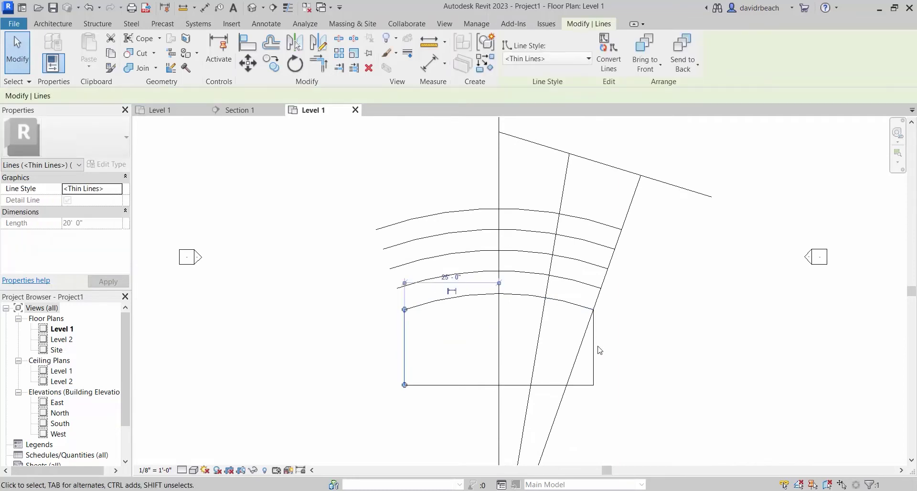
left_click(522, 304)
scroll(600, 342, "down", 2)
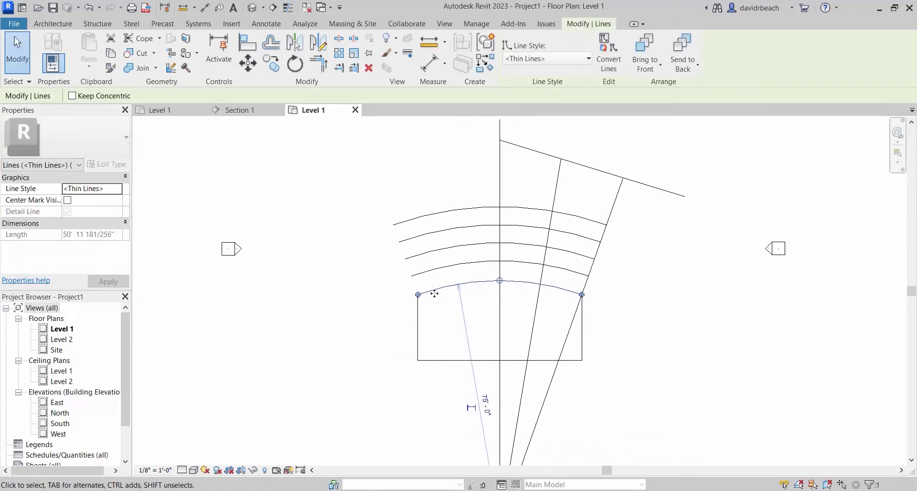
scroll(611, 294, "up", 3)
key("Escape")
scroll(460, 280, "up", 4)
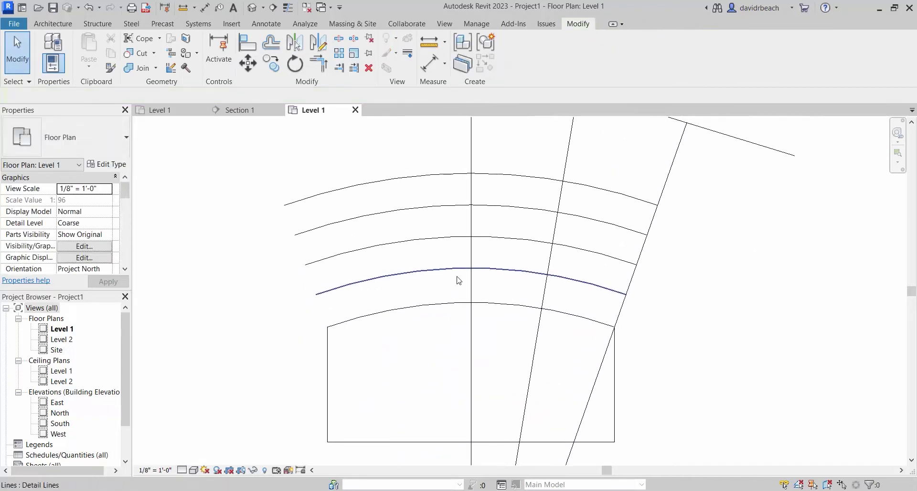
scroll(510, 299, "up", 2)
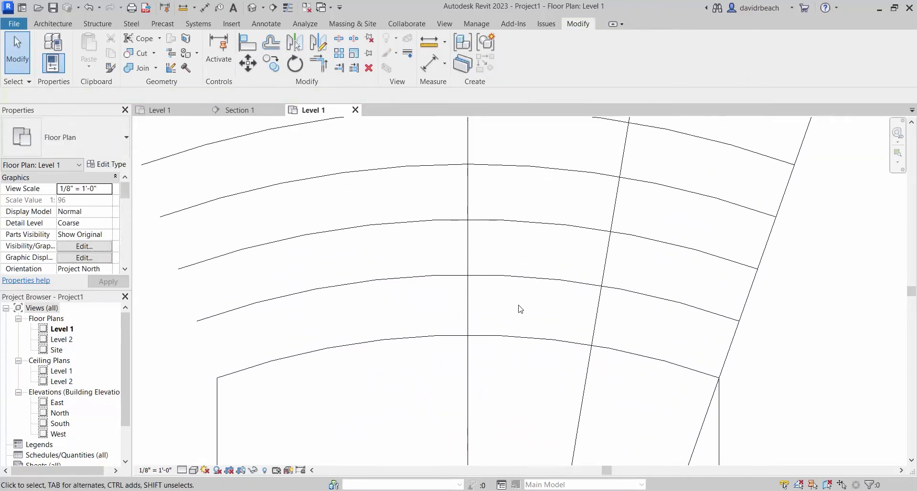
scroll(520, 308, "down", 2)
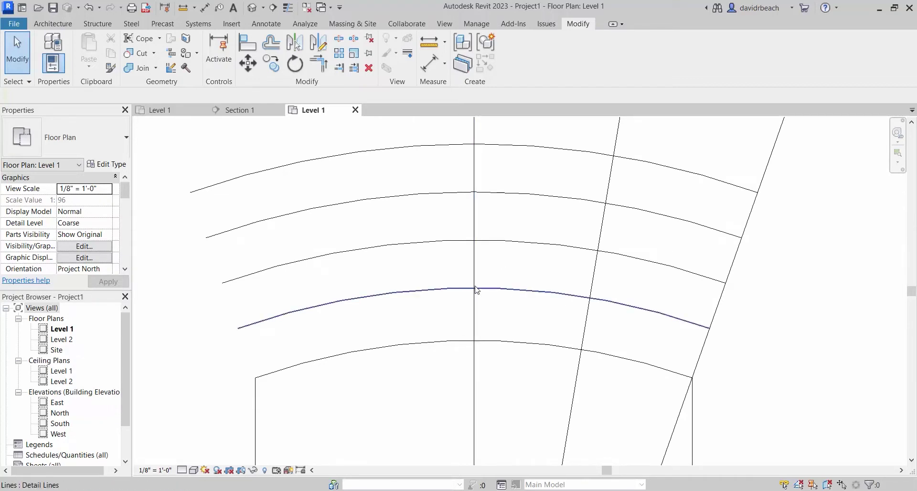
- Check another curved seat row, then start Measure Between Two References
left_click(548, 293)
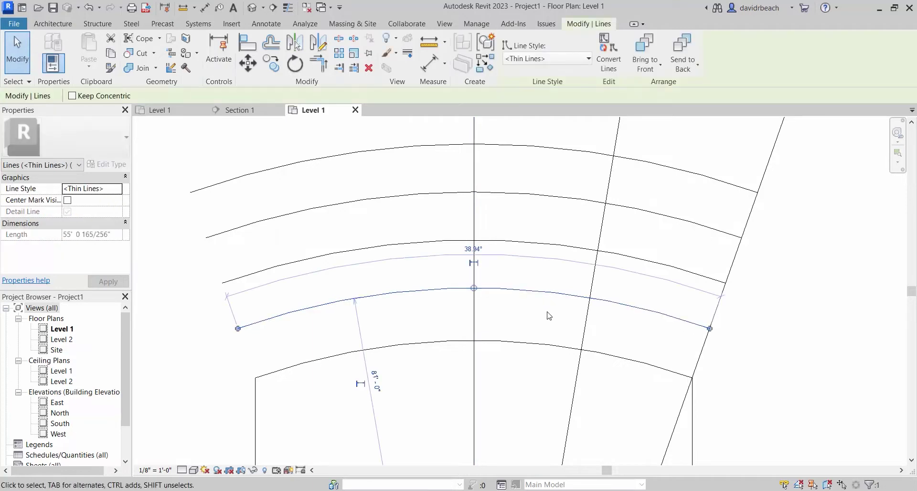
left_click(408, 316)
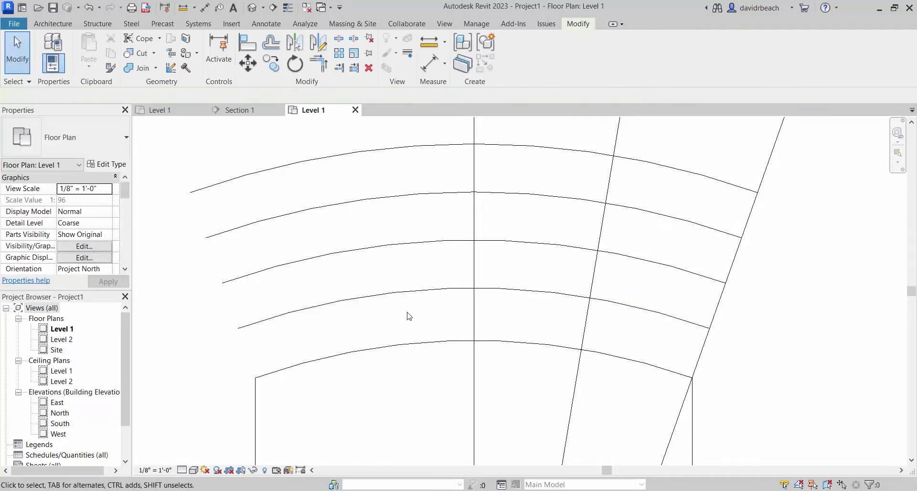
left_click(429, 42)
- Measure between two adjacent seat-row arcs to confirm 5'-6" spacing, then clear the measurement
left_click(388, 347)
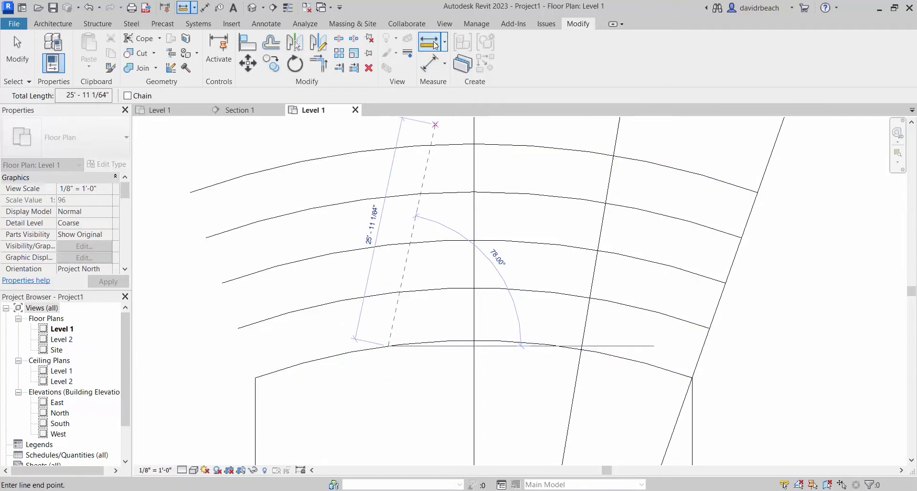
key("Escape")
left_click(398, 292)
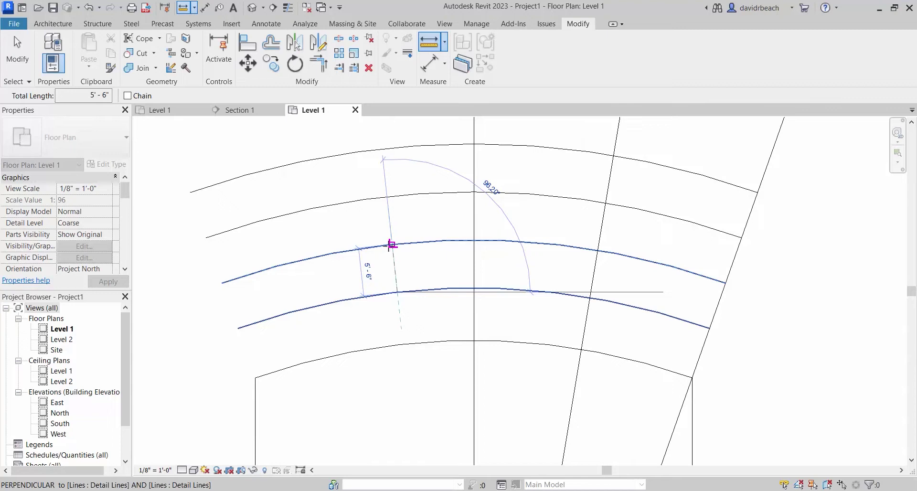
key("Escape")
key("Escape")
scroll(513, 289, "down", 3)
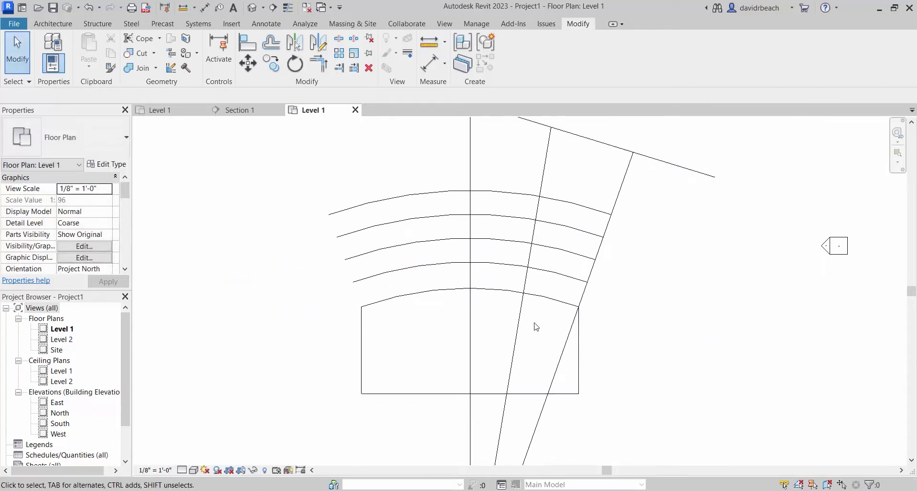
scroll(530, 273, "up", 4)
middle_click_drag(530, 272, 476, 340)
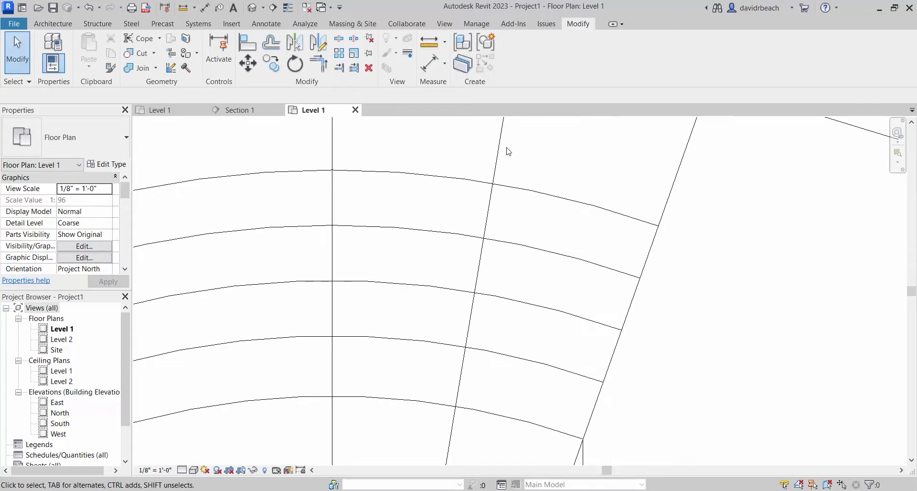
key("d")
key("l")
left_click(524, 166)
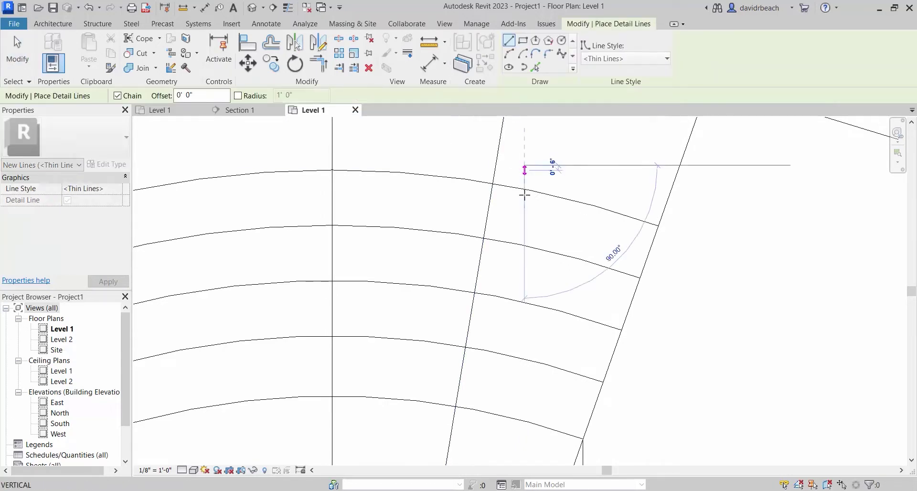
left_click(516, 214)
left_click(494, 227)
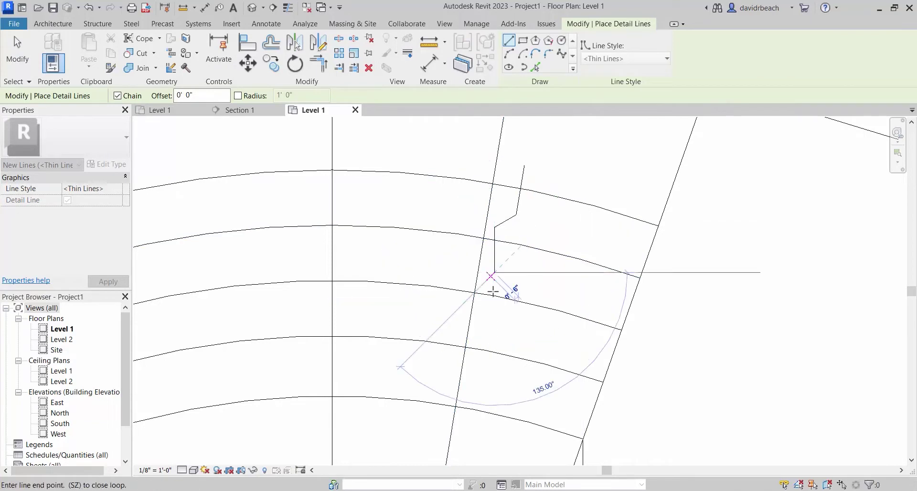
left_click(495, 273)
left_click(512, 290)
left_click(494, 321)
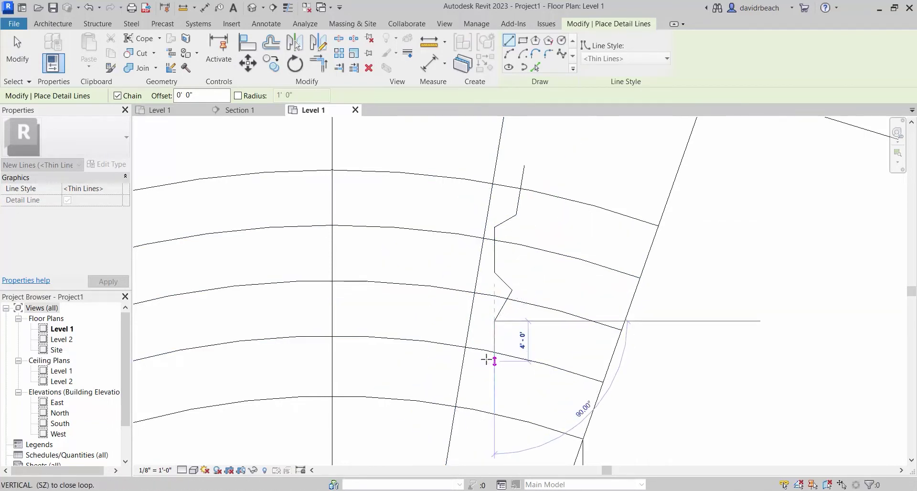
left_click(472, 359)
left_click(471, 408)
key("Escape")
key("Escape")
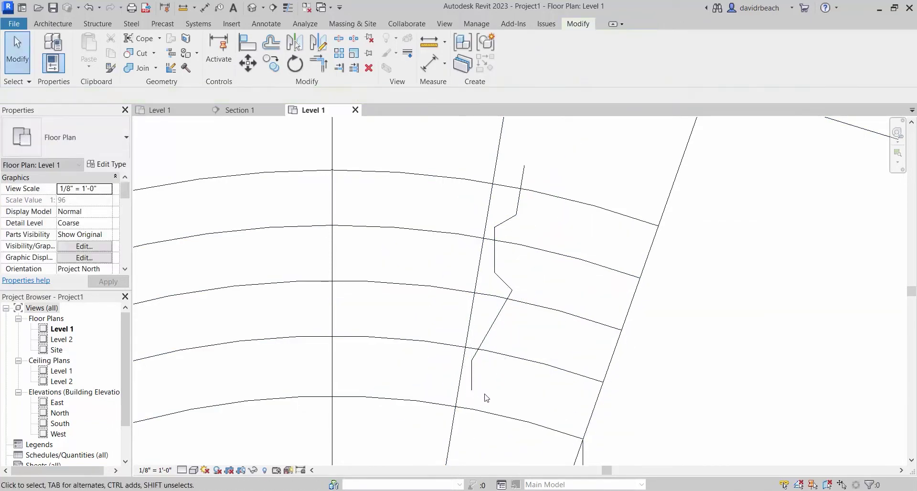
key("Tab")
left_click(474, 382)
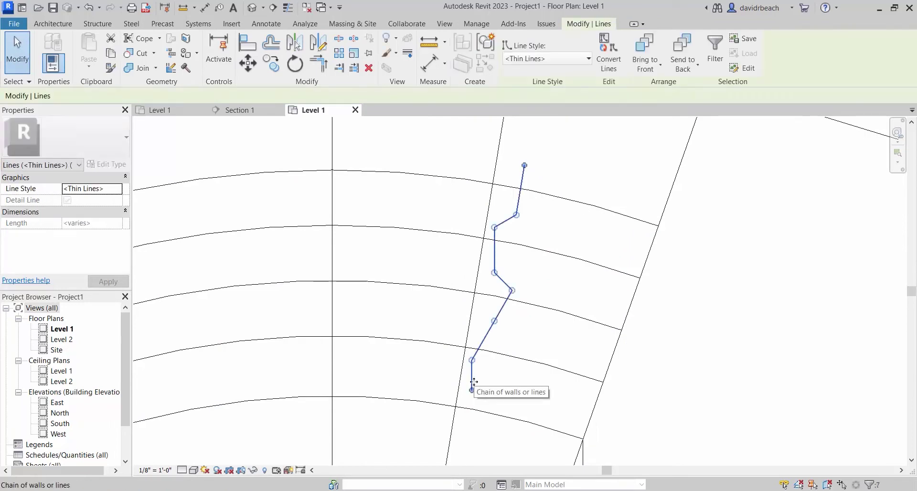
key("Delete")
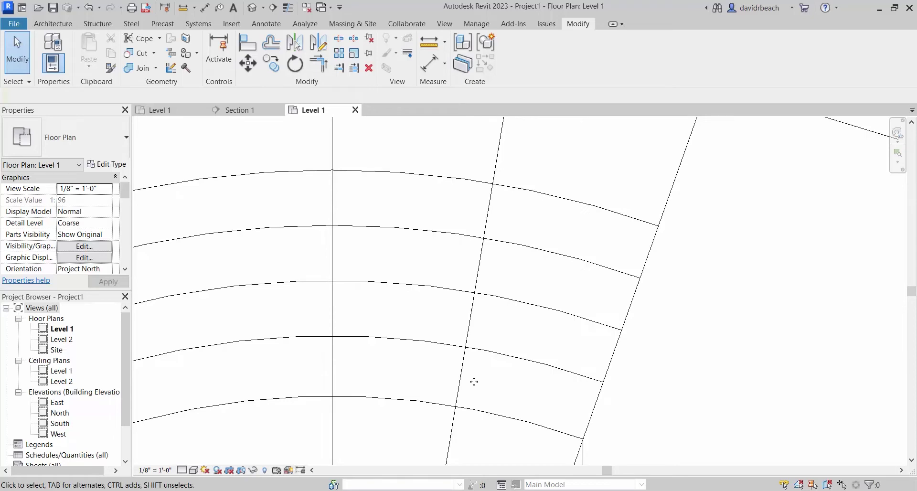
scroll(328, 287, "down", 2)
scroll(508, 287, "down", 2)
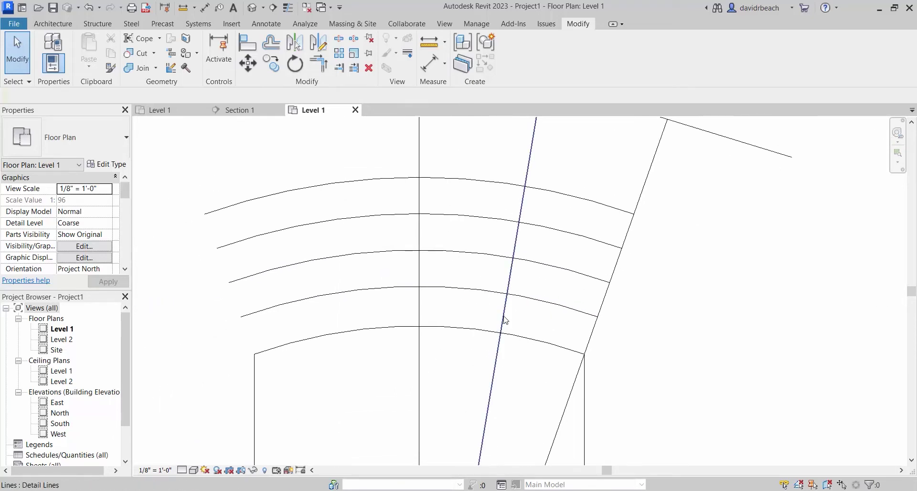
left_click(505, 320)
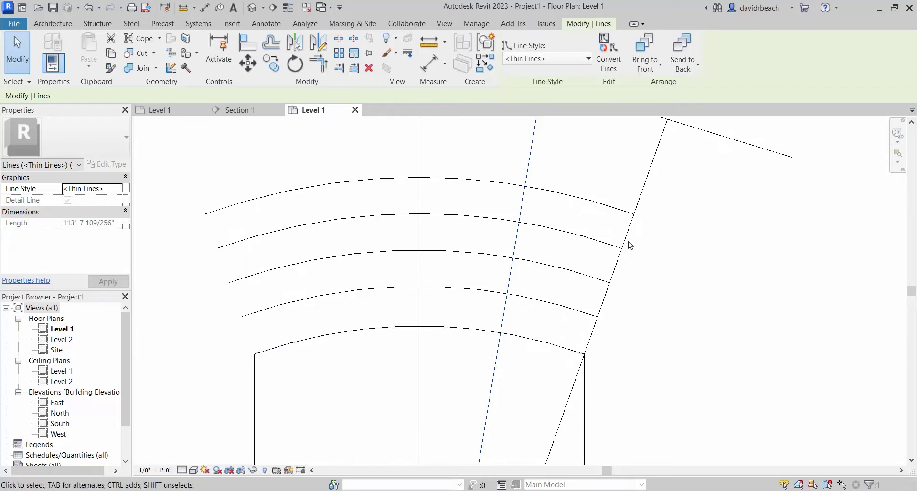
left_click(576, 174)
scroll(576, 192, "down", 3)
scroll(564, 224, "down", 2)
scroll(535, 234, "up", 5)
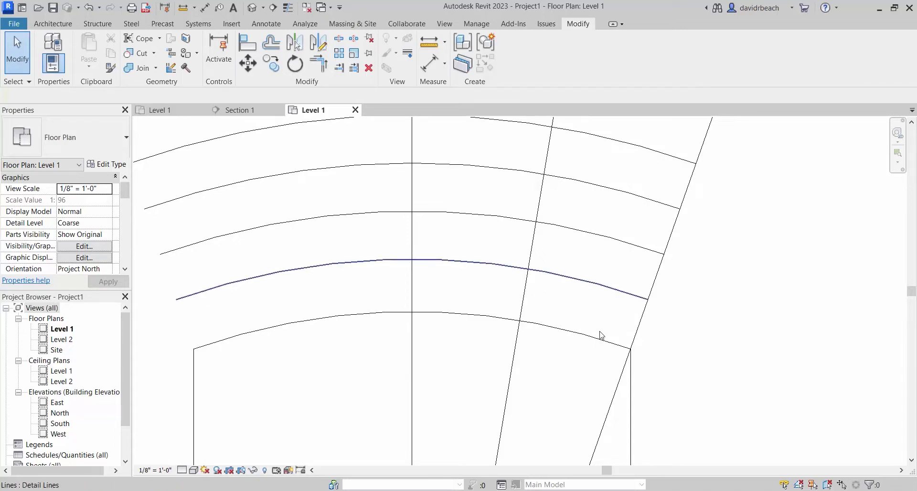
scroll(553, 293, "down", 2)
scroll(512, 297, "up", 1)
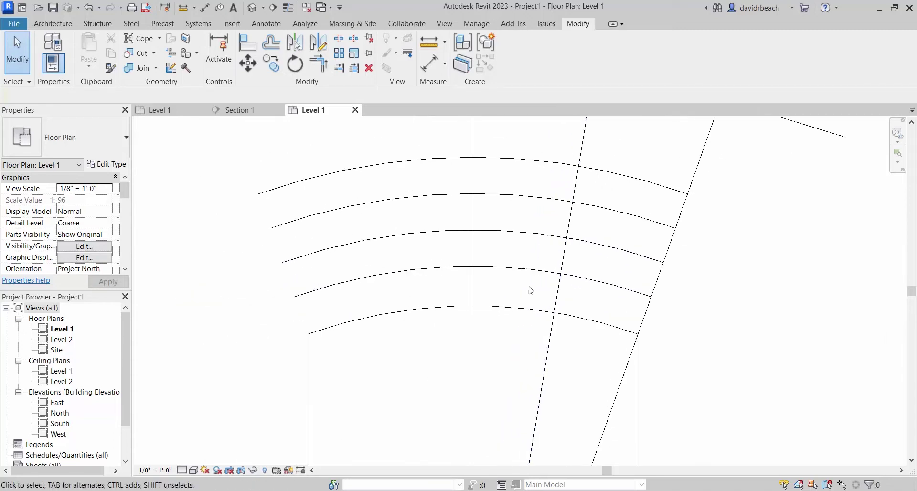
middle_click_drag(562, 239, 570, 255)
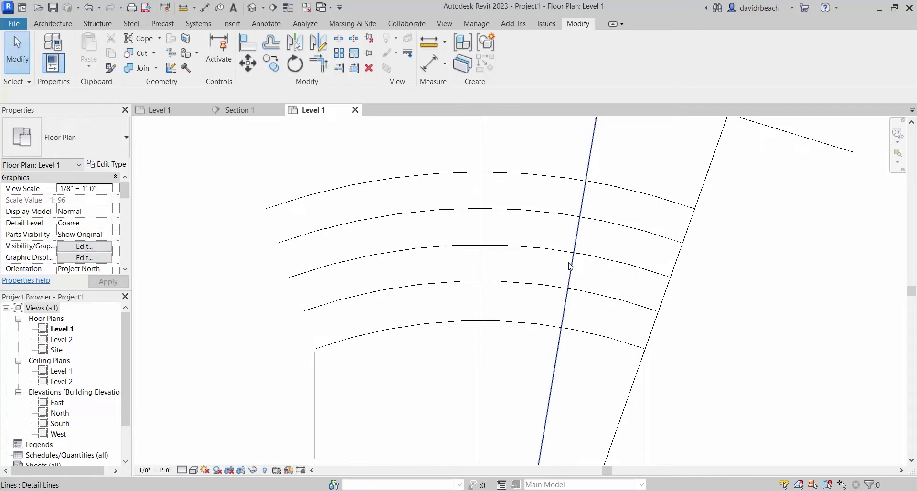
scroll(543, 338, "up", 3)
middle_click_drag(543, 338, 567, 310)
scroll(485, 327, "down", 2)
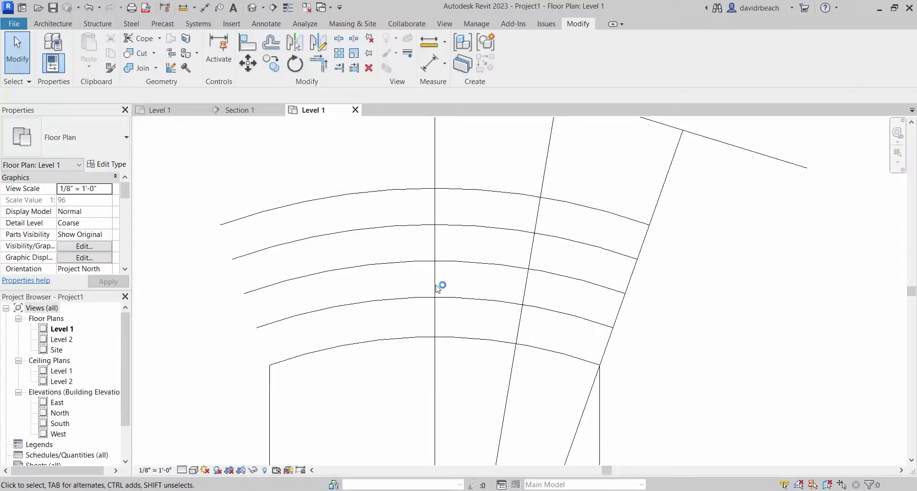
- Search the web for 'ibc 2018' to find the 2018 International Building Code
middle_click_drag(438, 288, 469, 288)
key("alt+Tab")
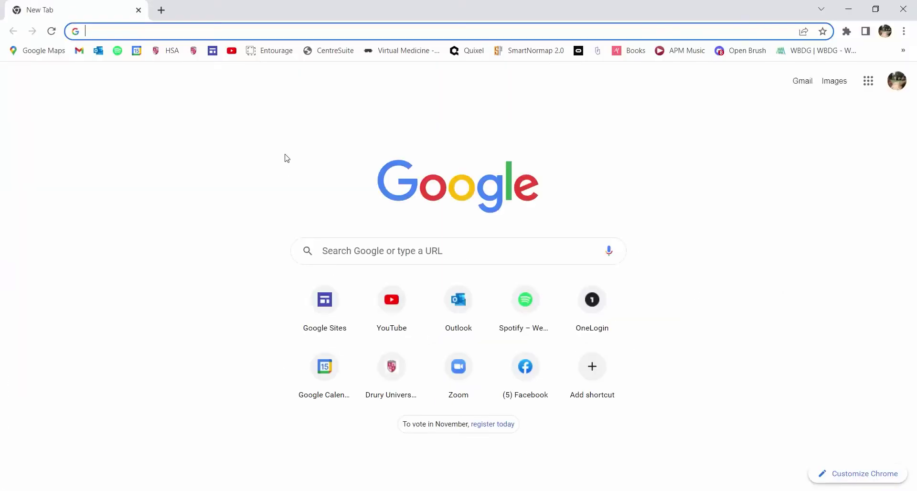
left_click(133, 32)
type("ibc")
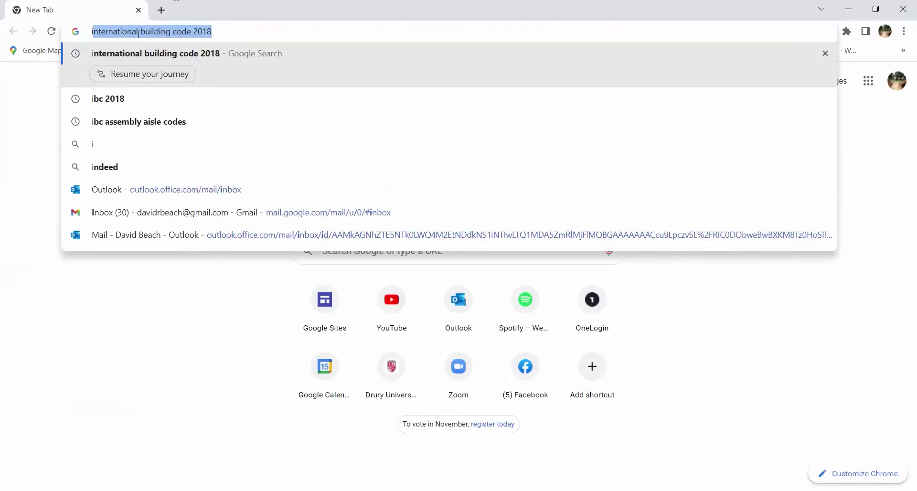
type(" 2018")
key("Return")
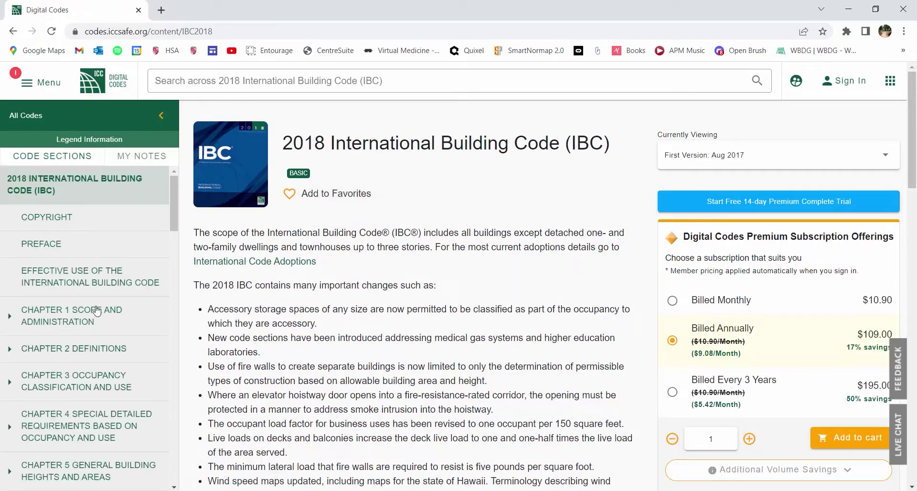
- Expand Chapter 10 Means of Egress in the Code Sections sidebar
scroll(98, 309, "down", 10)
scroll(103, 309, "up", 5)
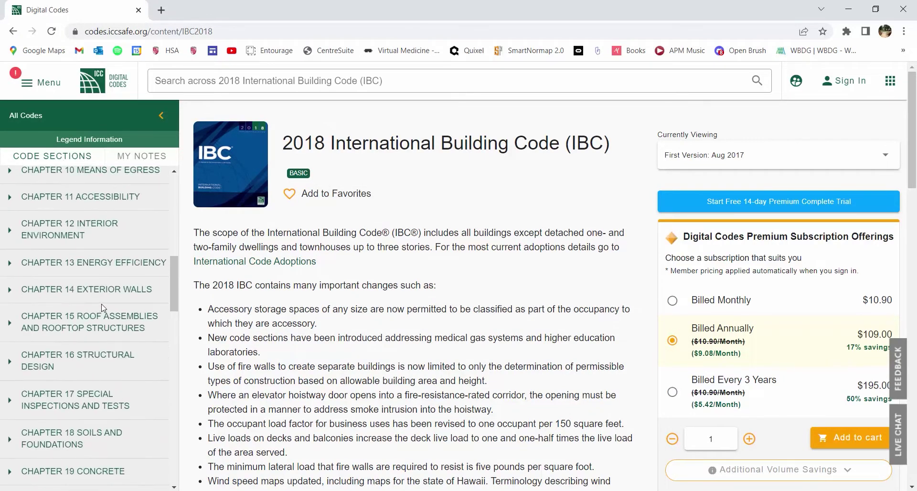
scroll(103, 309, "up", 1)
left_click(9, 229)
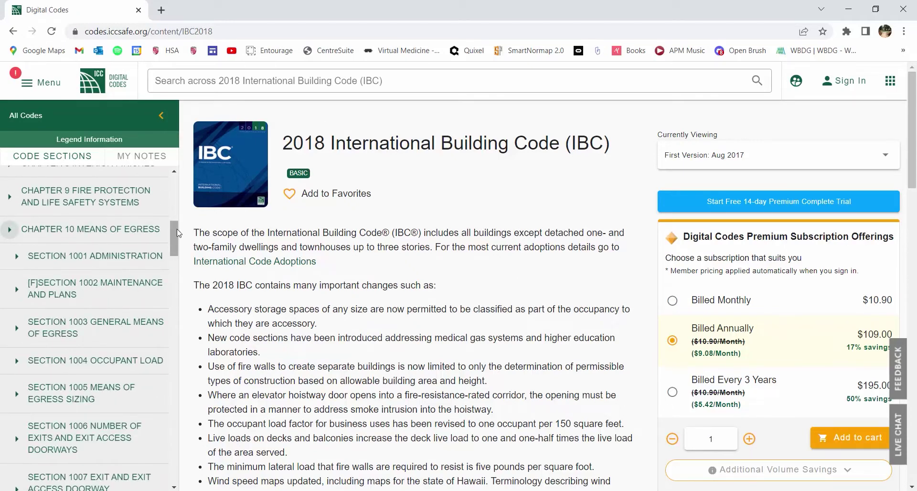
- Scroll the Chapter 10 text down to Section 1029.9.1 Minimum aisle width
scroll(65, 263, "down", 7)
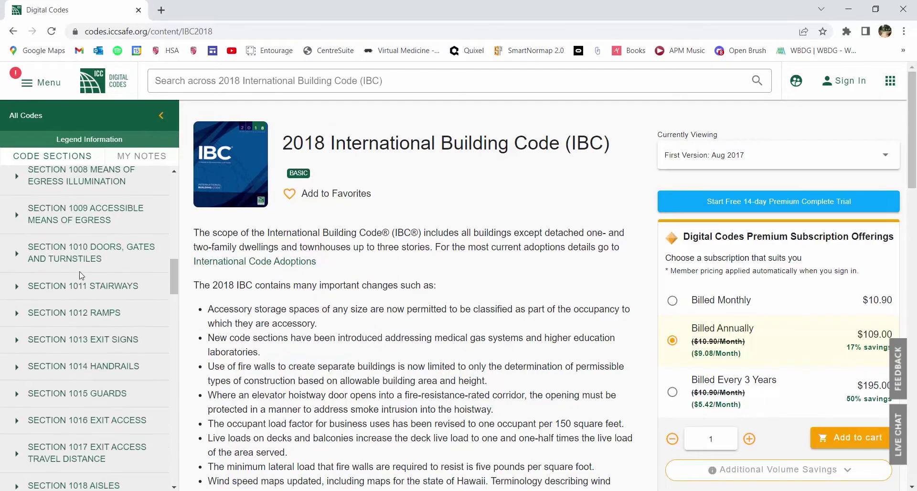
scroll(82, 280, "down", 6)
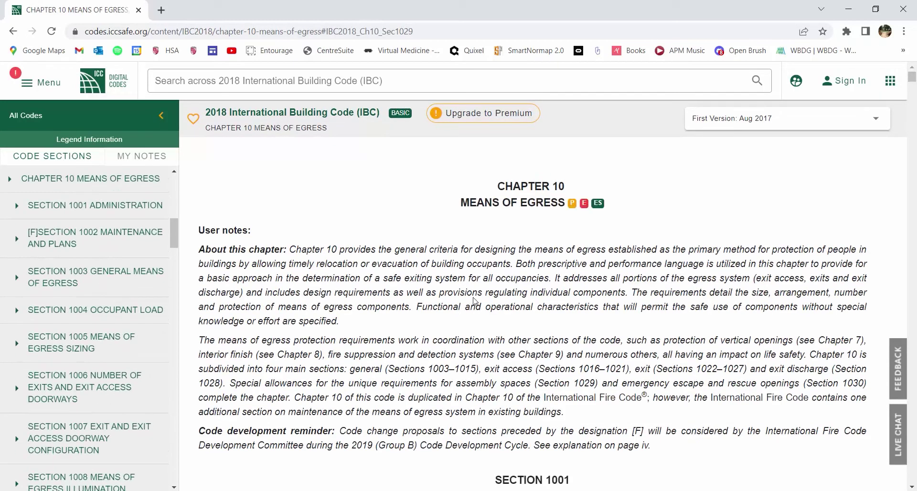
scroll(587, 286, "down", 20)
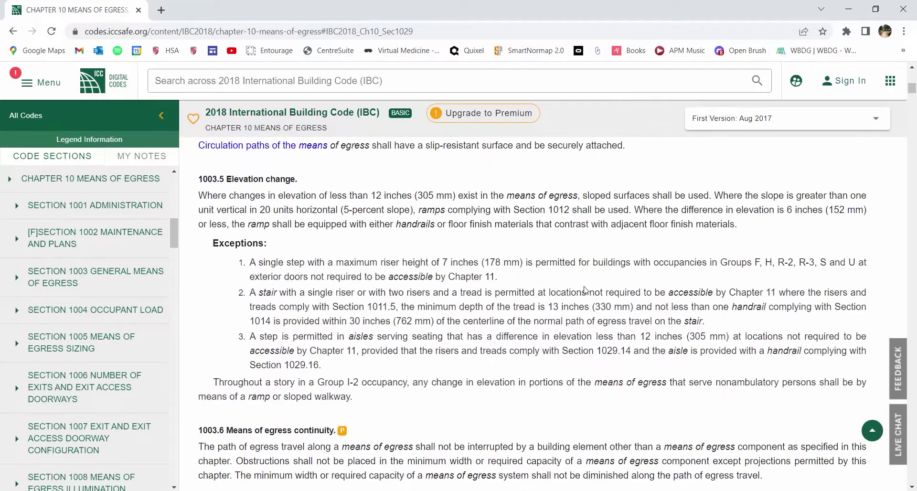
scroll(506, 314, "down", 15)
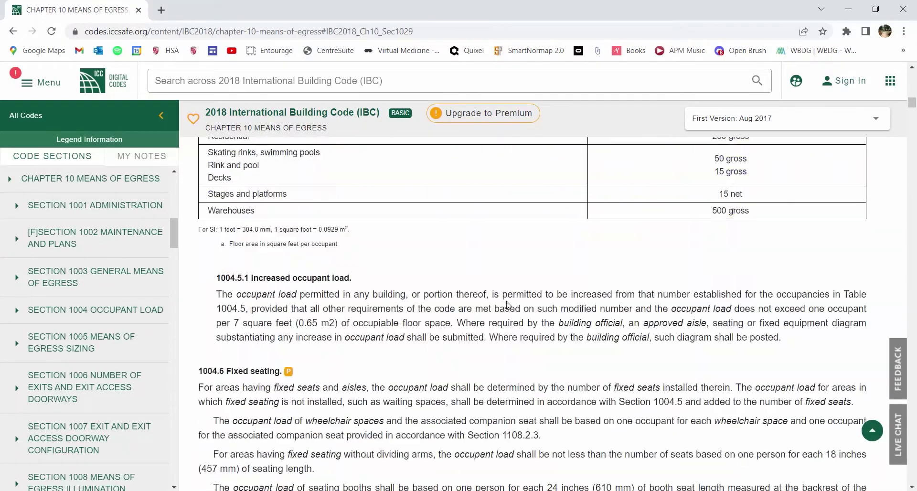
scroll(468, 319, "down", 20)
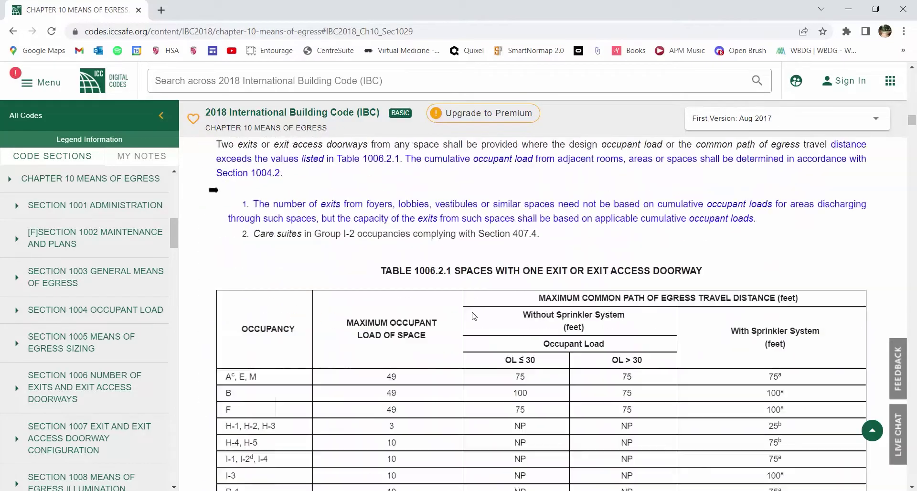
scroll(442, 311, "down", 20)
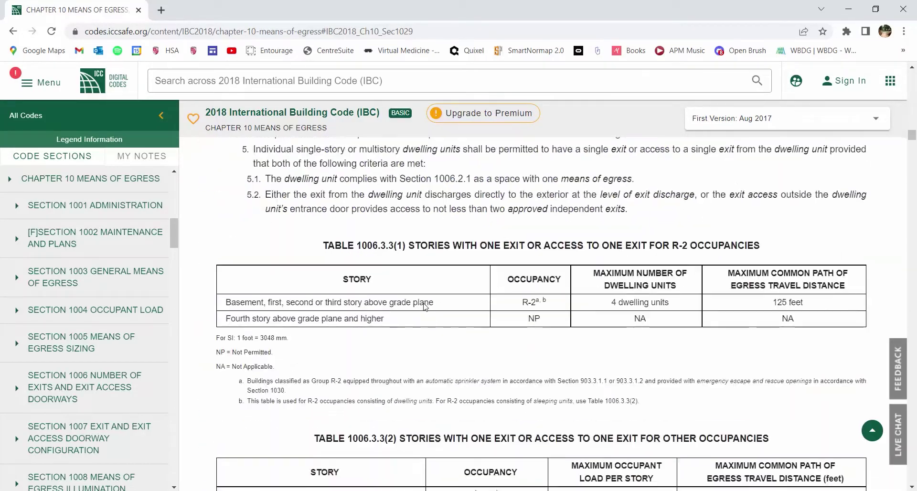
scroll(422, 304, "down", 6)
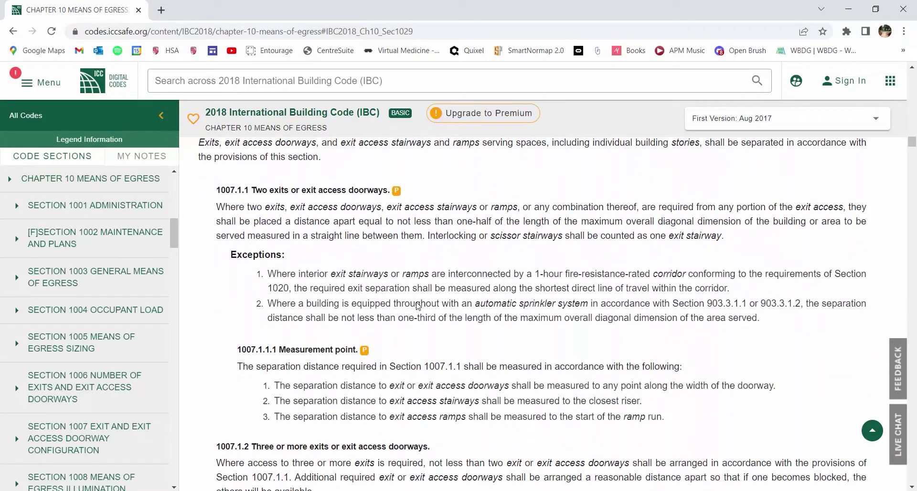
scroll(418, 305, "down", 15)
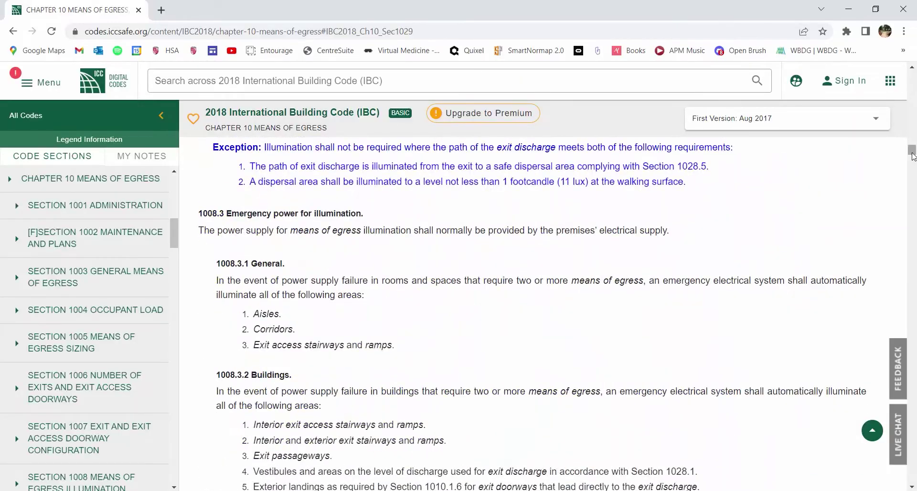
left_click_drag(912, 152, 909, 364)
scroll(311, 255, "down", 10)
scroll(311, 255, "down", 15)
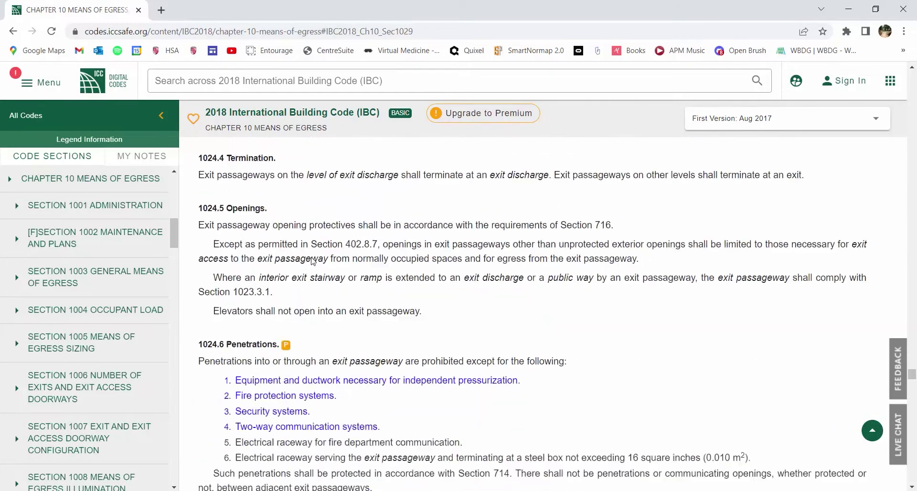
scroll(311, 273, "down", 15)
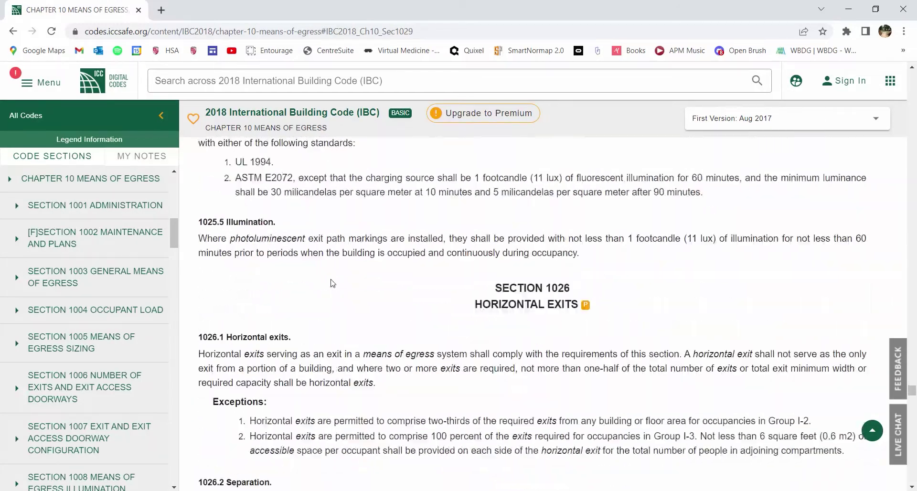
scroll(333, 285, "down", 20)
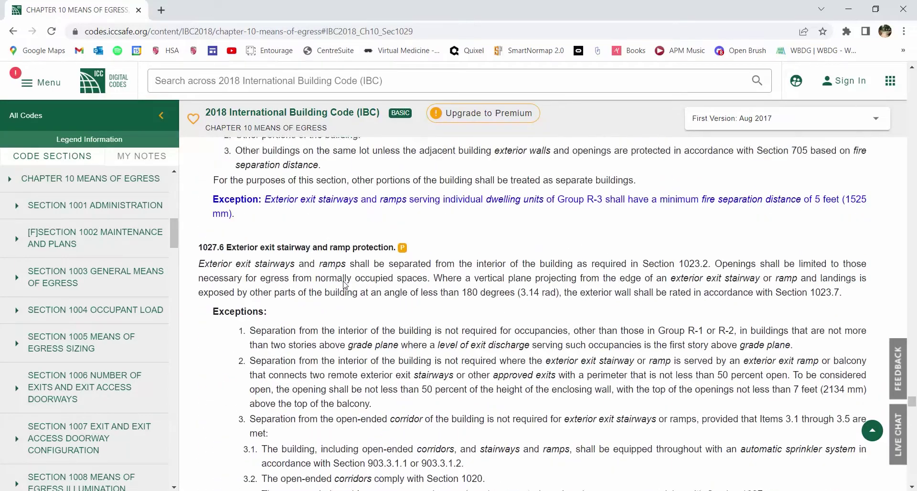
scroll(349, 274, "down", 15)
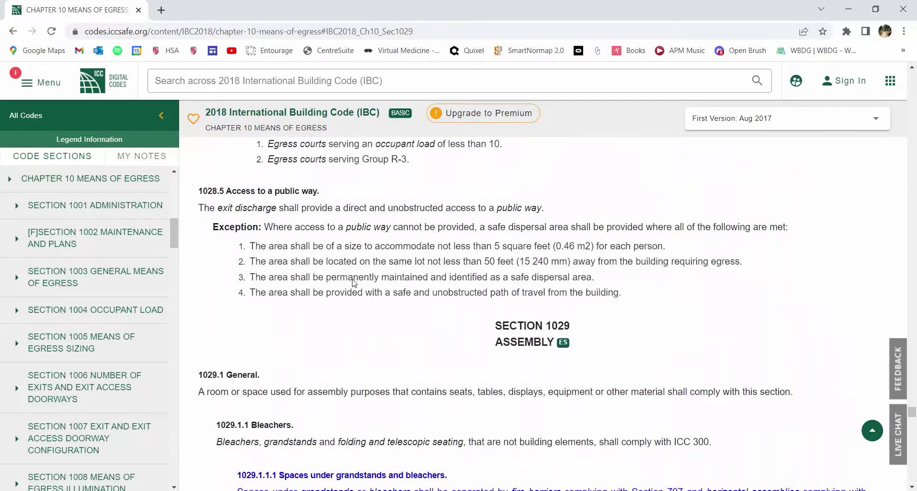
scroll(320, 279, "down", 3)
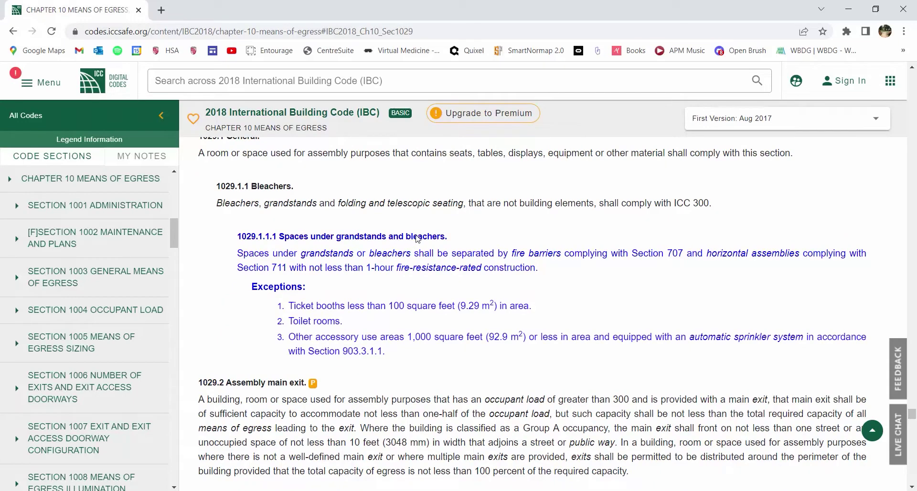
scroll(442, 244, "up", 3)
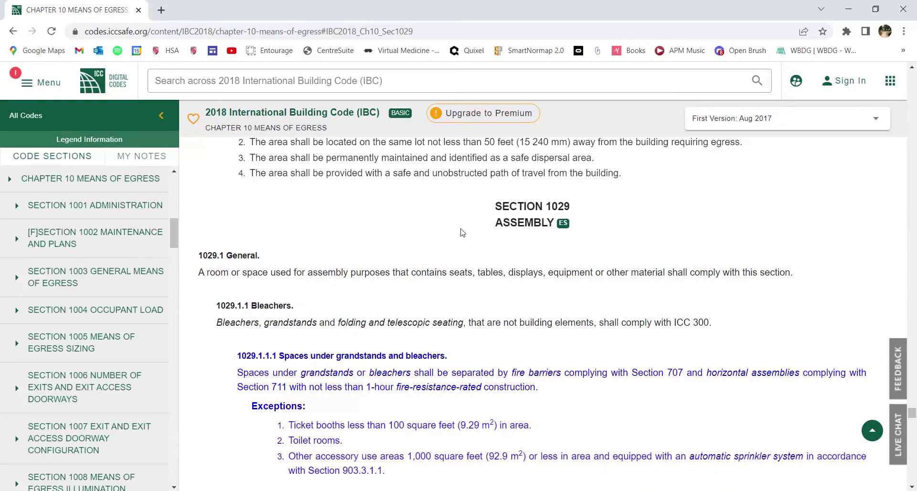
scroll(463, 233, "down", 12)
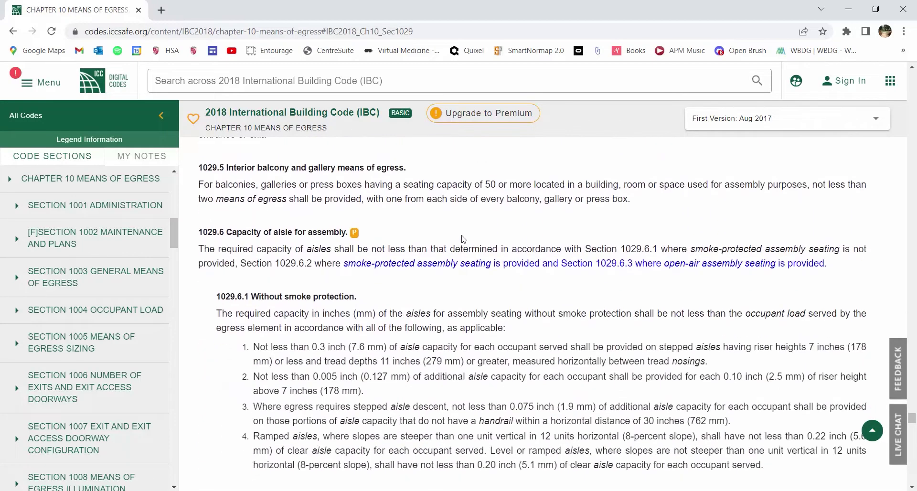
scroll(463, 238, "down", 1)
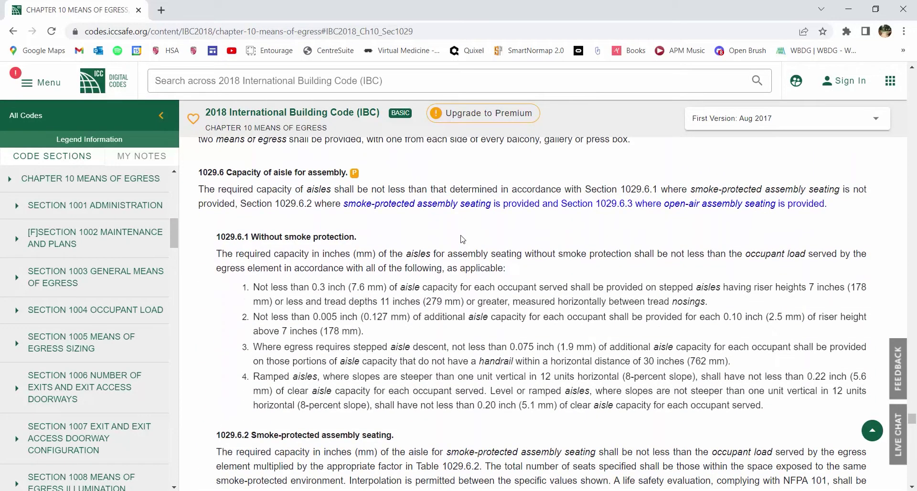
scroll(463, 239, "down", 8)
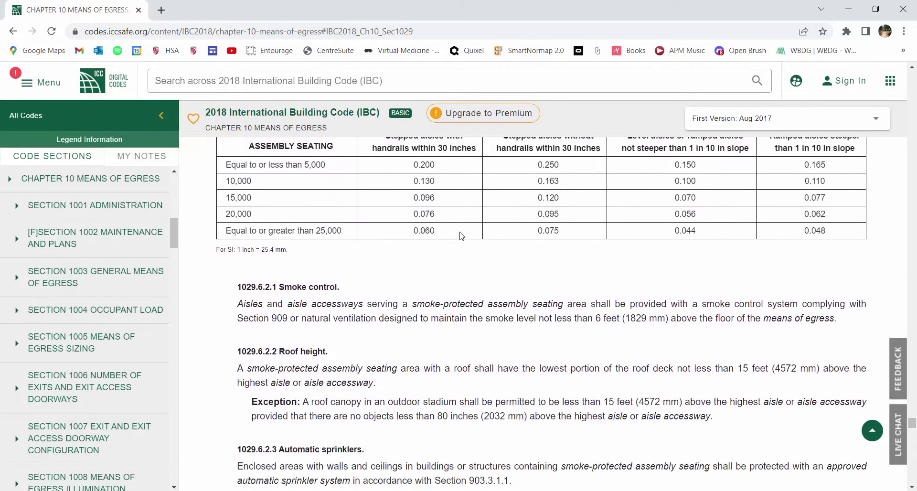
scroll(461, 234, "down", 5)
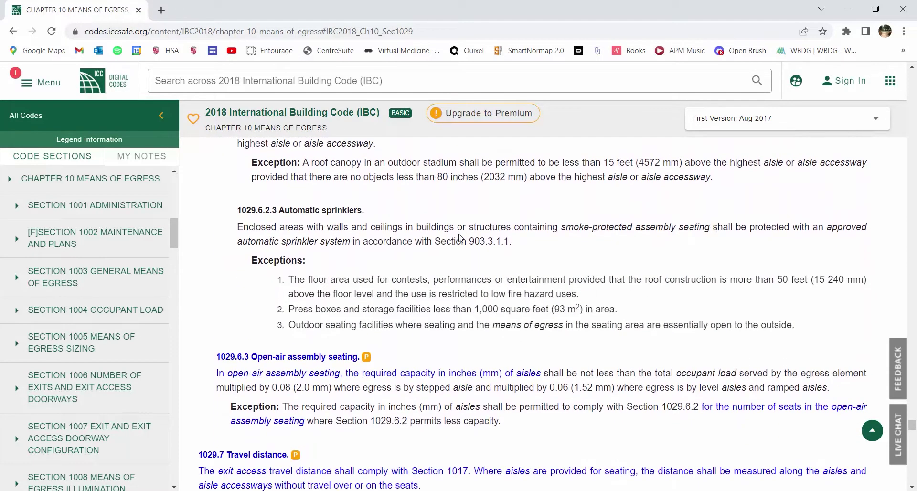
scroll(462, 237, "down", 7)
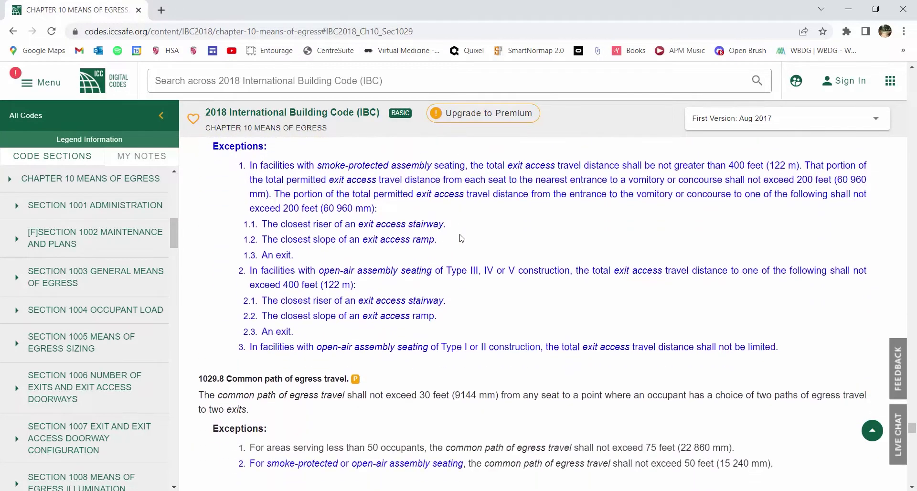
scroll(461, 238, "down", 5)
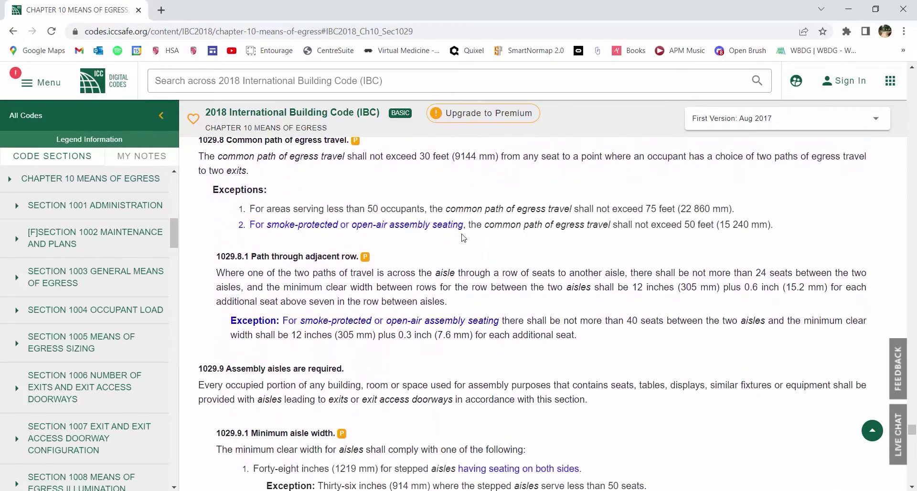
scroll(462, 238, "down", 5)
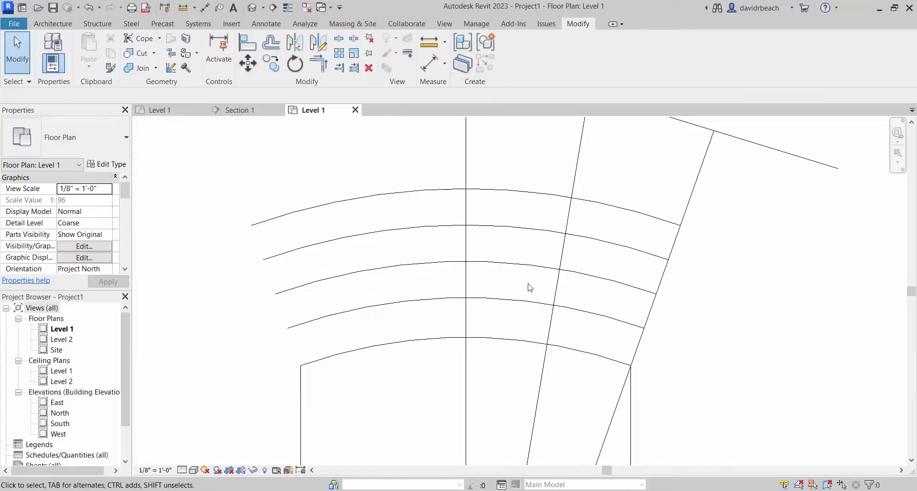
scroll(528, 286, "down", 2)
- Offset the slanted aisle line by 25 on both its right and left sides
left_click(516, 205)
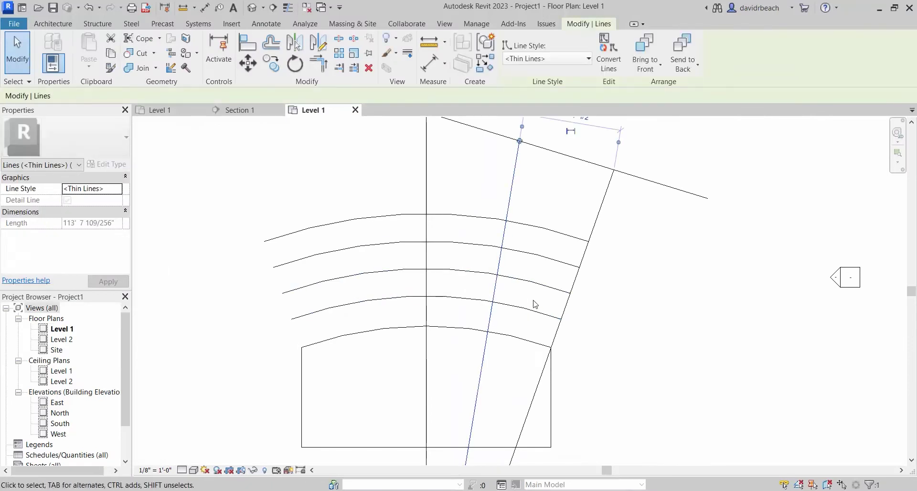
left_click(719, 292)
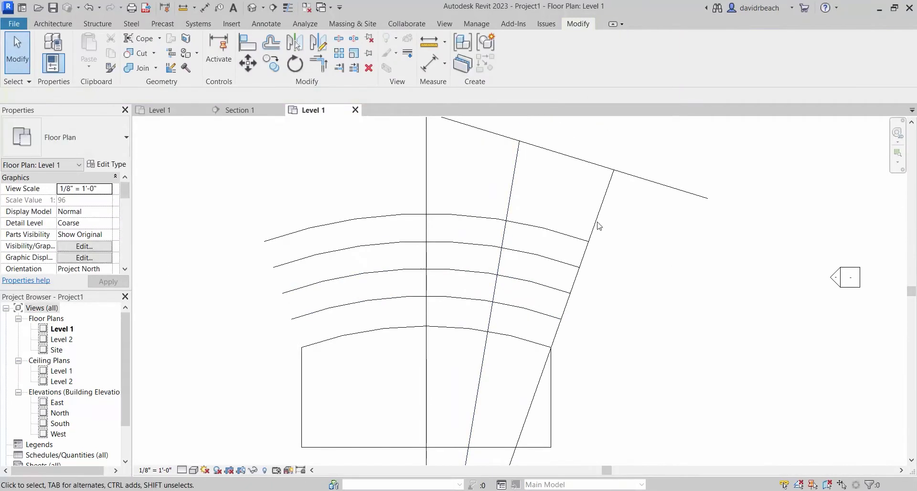
left_click(519, 175)
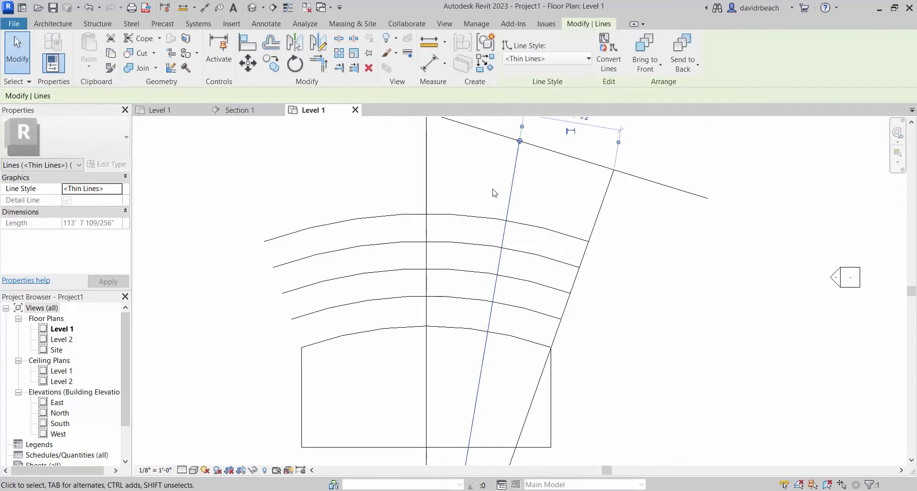
scroll(495, 254, "up", 2)
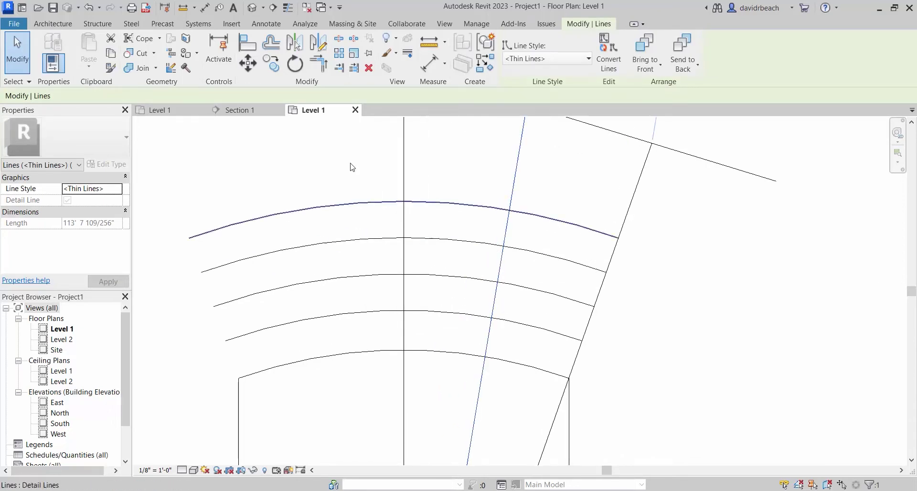
left_click(270, 44)
left_click(139, 96)
type("25")
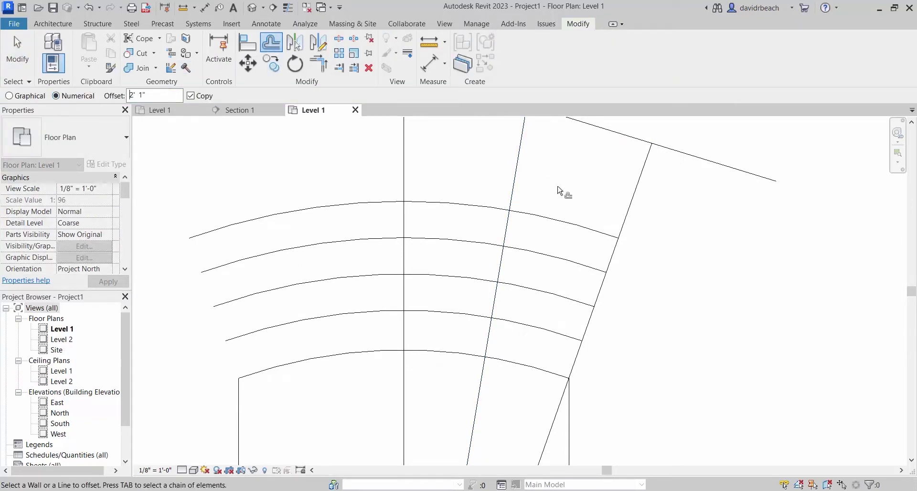
left_click(524, 195)
left_click(515, 192)
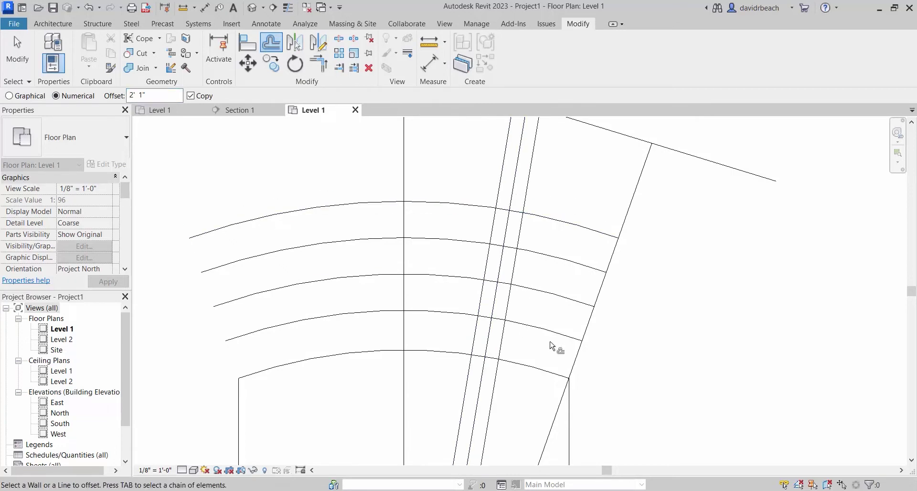
key("Escape")
scroll(436, 395, "up", 4)
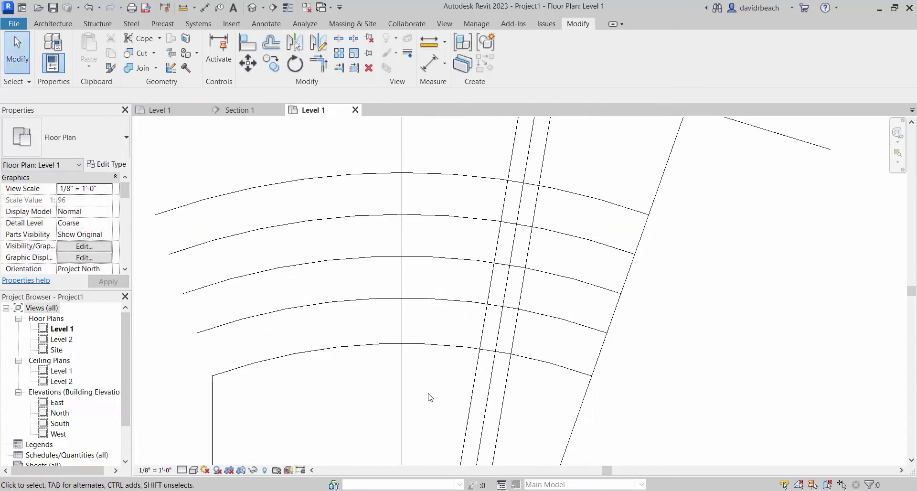
- Measure the aisle between the two slanted lines at 4'-2", then return to the code page
left_click(183, 7)
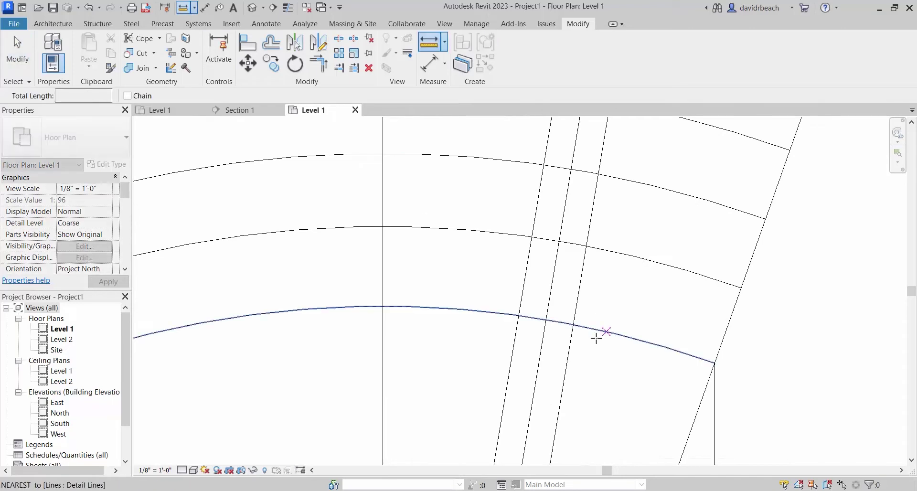
left_click(516, 342)
left_click(569, 349)
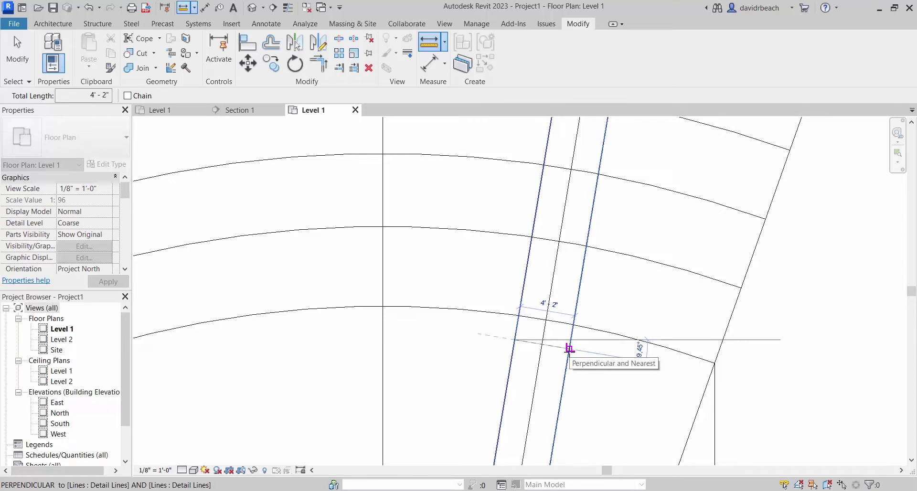
key("Escape")
key("Escape")
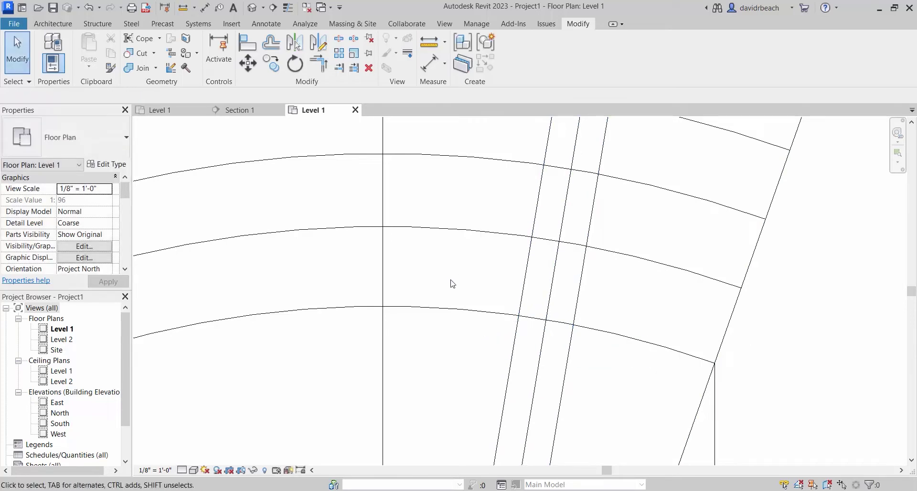
scroll(450, 282, "up", 1)
middle_click_drag(454, 283, 509, 291)
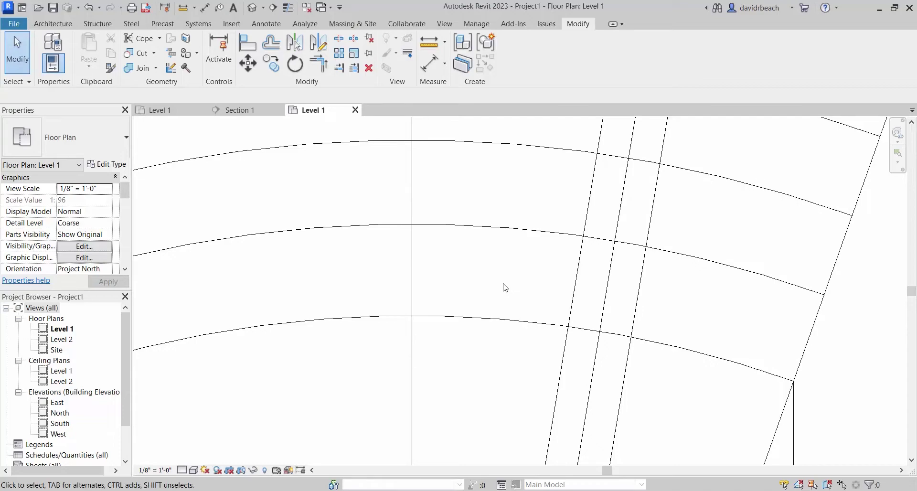
key("alt+Tab")
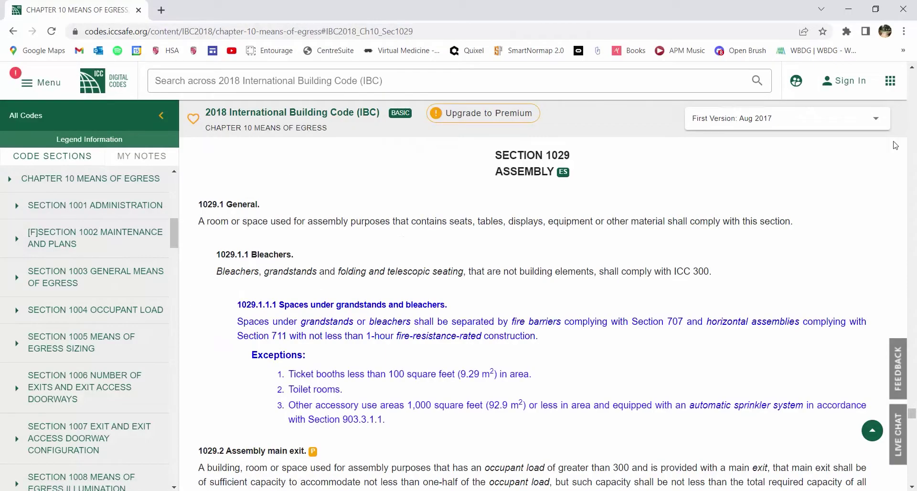
- Read Section 1029 Assembly from 1029.1 General down to 1029.16 Handrails
scroll(500, 328, "down", 15)
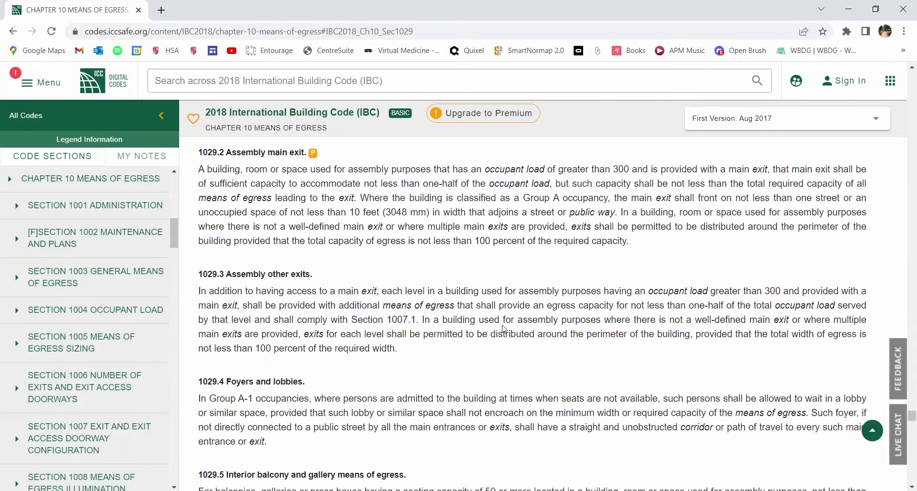
scroll(445, 296, "down", 10)
scroll(444, 294, "down", 8)
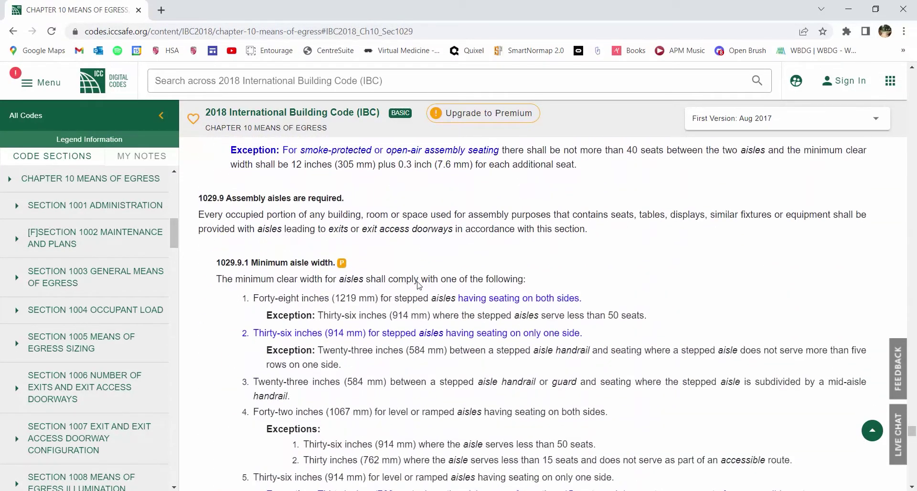
scroll(415, 284, "down", 8)
scroll(400, 258, "down", 4)
scroll(401, 256, "down", 3)
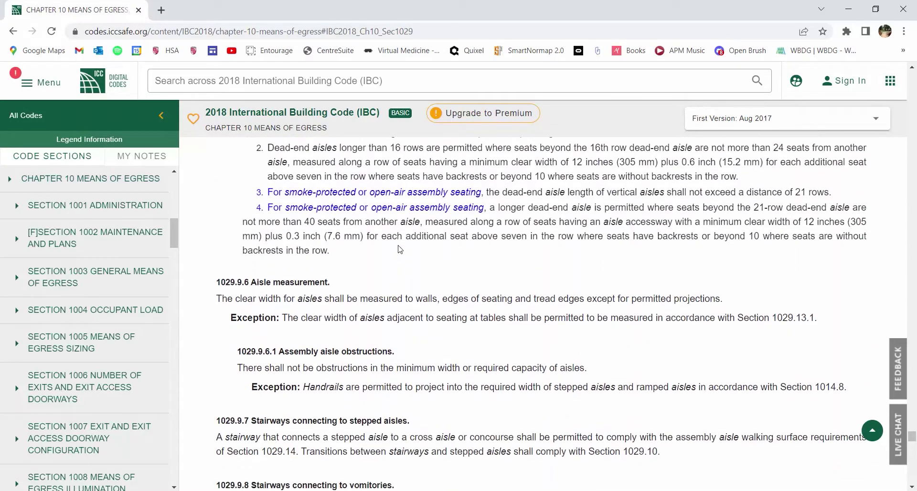
scroll(470, 215, "down", 1)
scroll(480, 225, "down", 10)
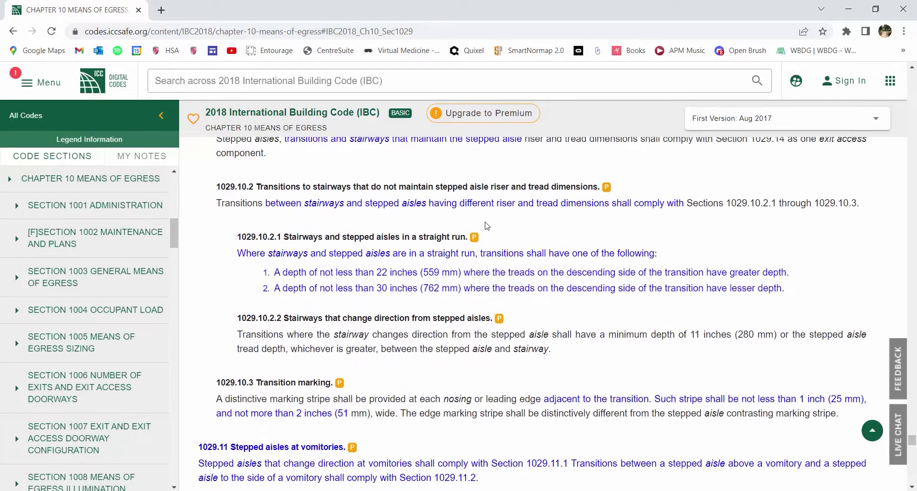
scroll(486, 229, "down", 2)
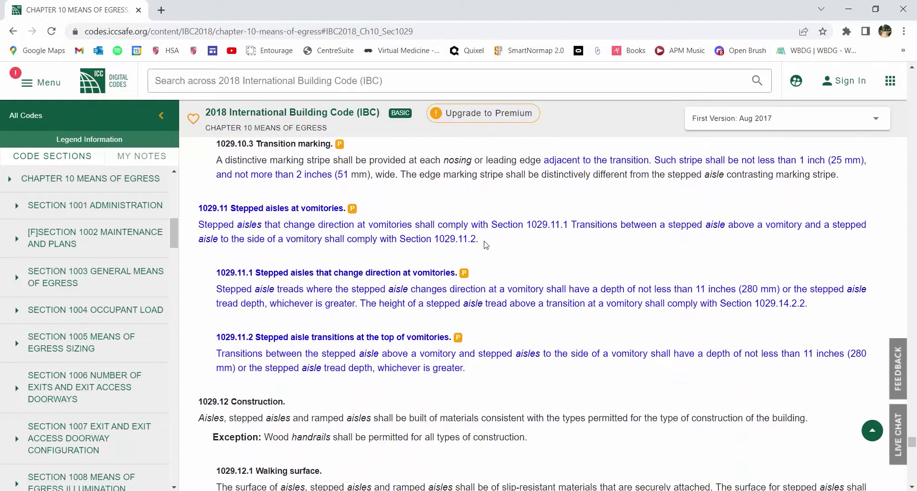
scroll(486, 245, "down", 10)
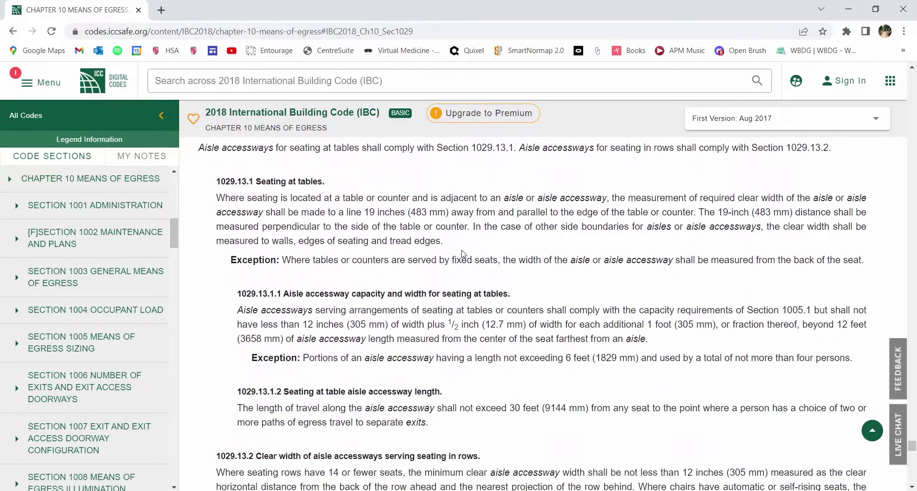
scroll(463, 253, "down", 1)
scroll(467, 253, "up", 3)
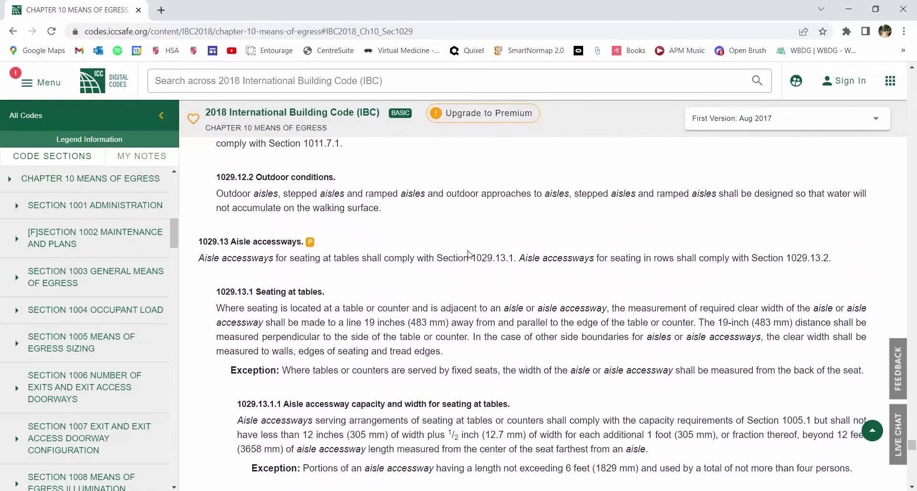
scroll(468, 253, "up", 1)
scroll(478, 258, "down", 9)
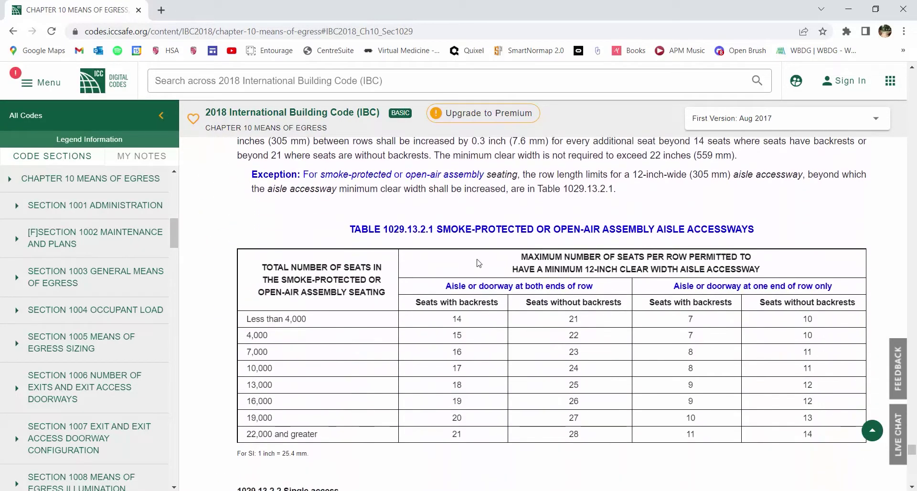
scroll(477, 261, "down", 12)
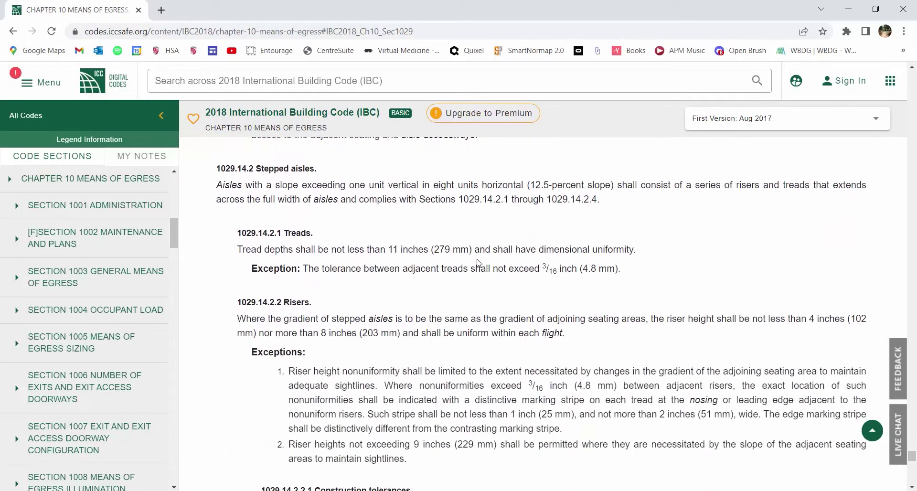
scroll(477, 262, "down", 14)
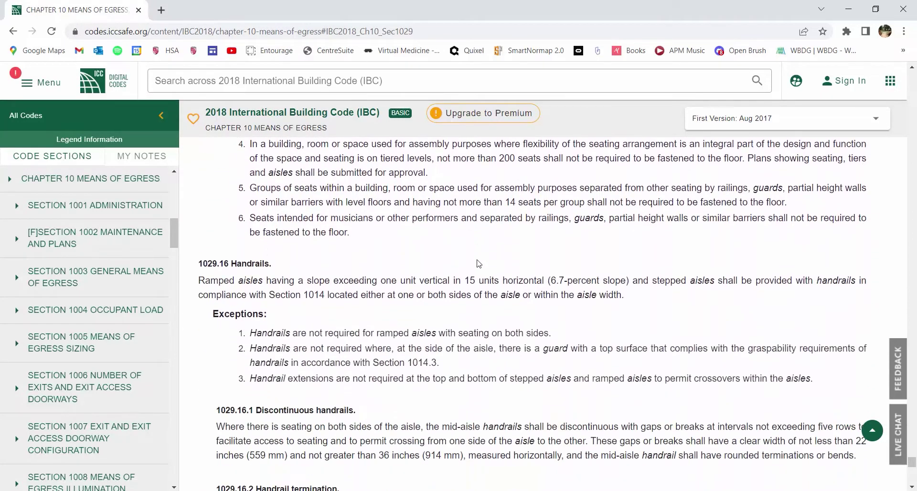
scroll(478, 262, "down", 2)
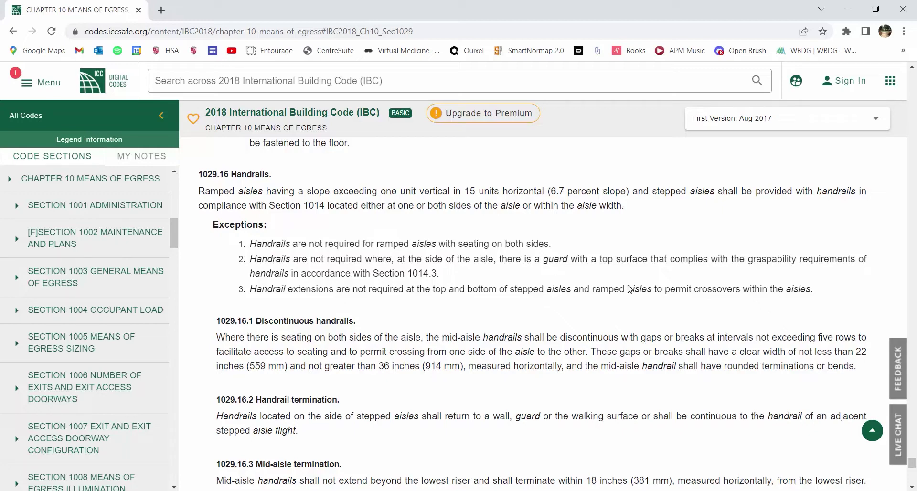
- Back in Revit, select the aisle centre line to read its length of about 113' 7", then deselect it
key("alt+Tab")
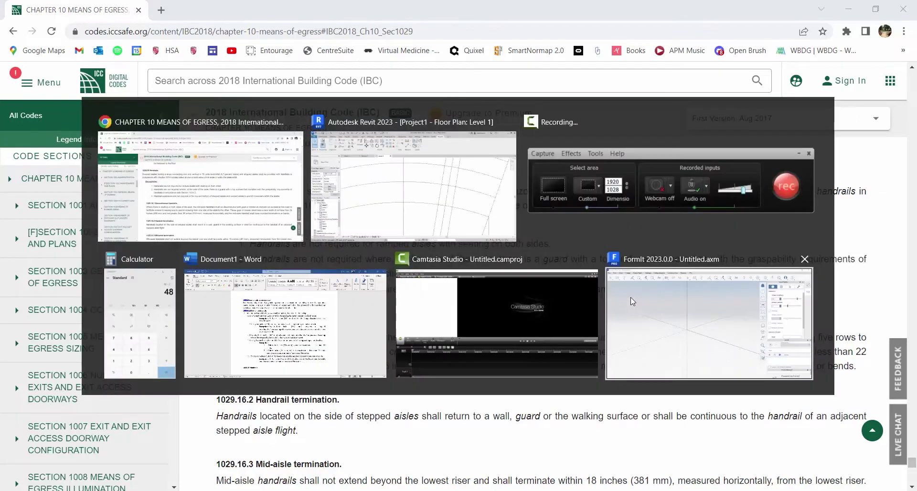
scroll(615, 275, "up", 3)
left_click(612, 287)
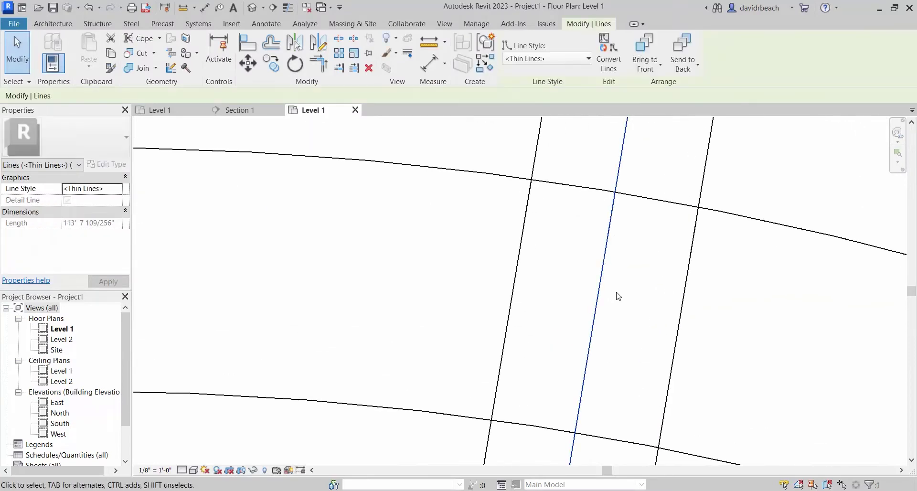
left_click(636, 246)
scroll(635, 245, "down", 2)
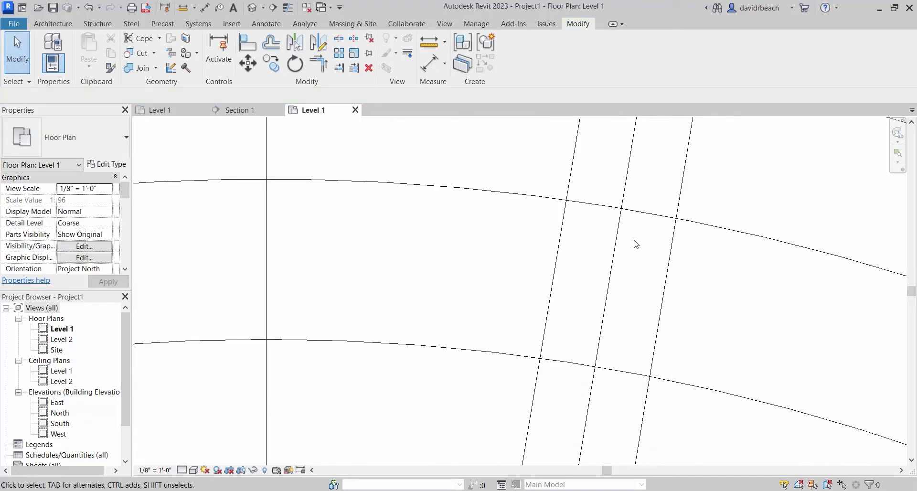
scroll(636, 244, "down", 1)
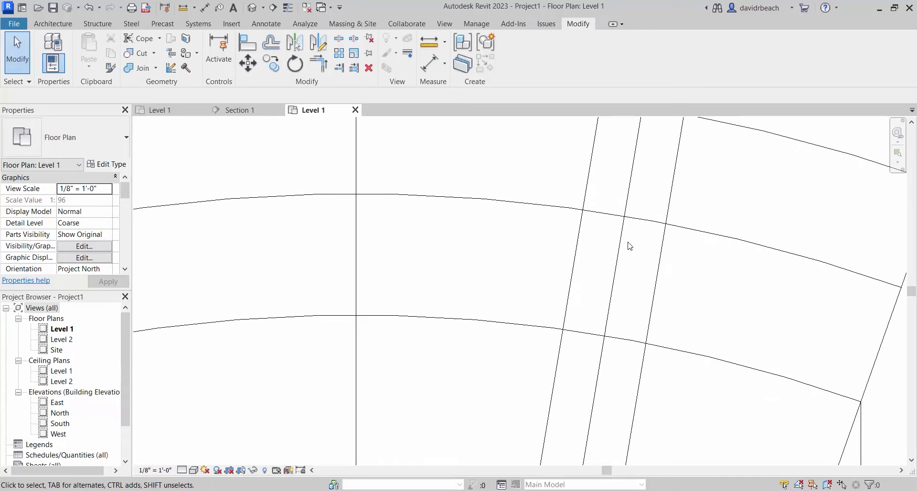
scroll(629, 260, "up", 3)
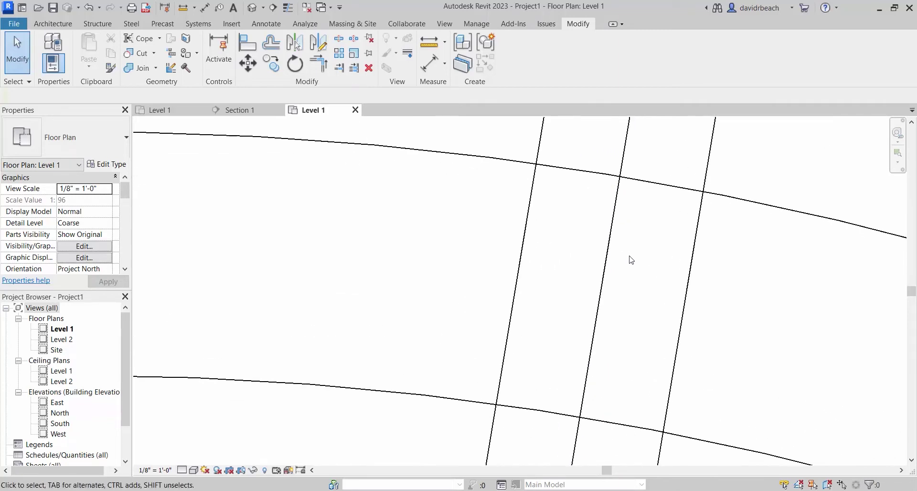
scroll(631, 239, "down", 1)
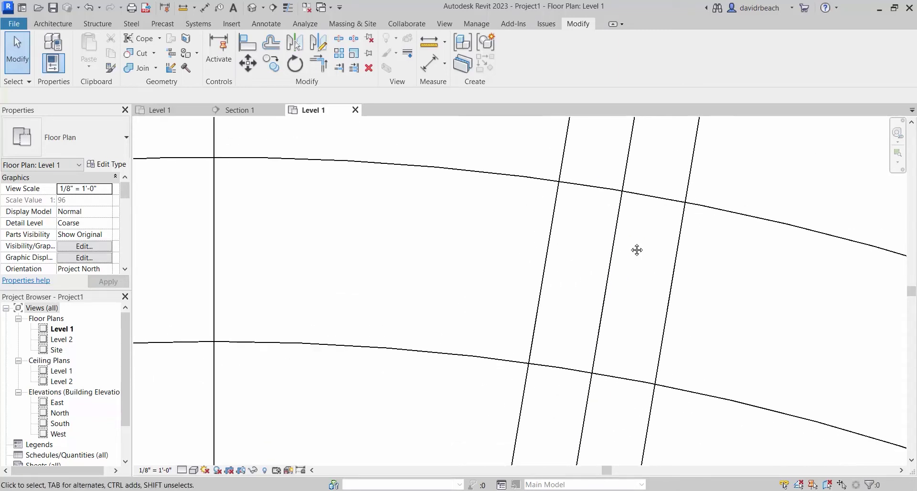
middle_click_drag(634, 249, 594, 232)
left_click(590, 236)
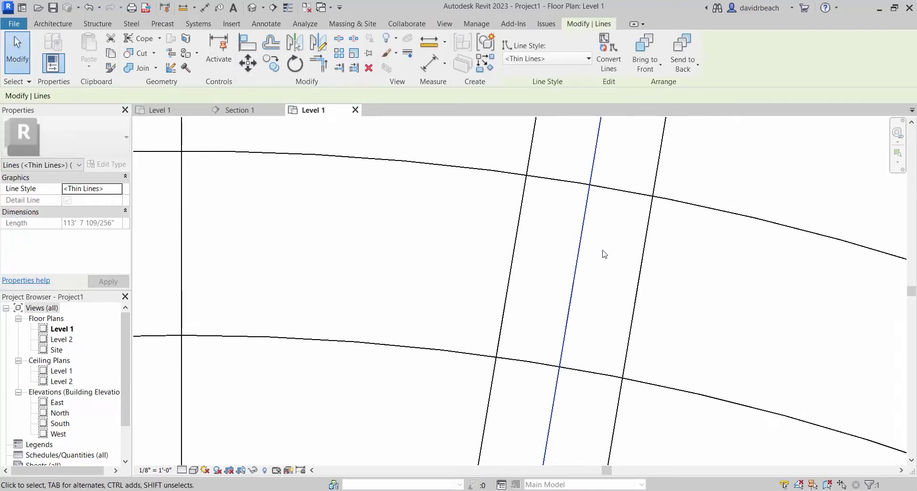
key("Escape")
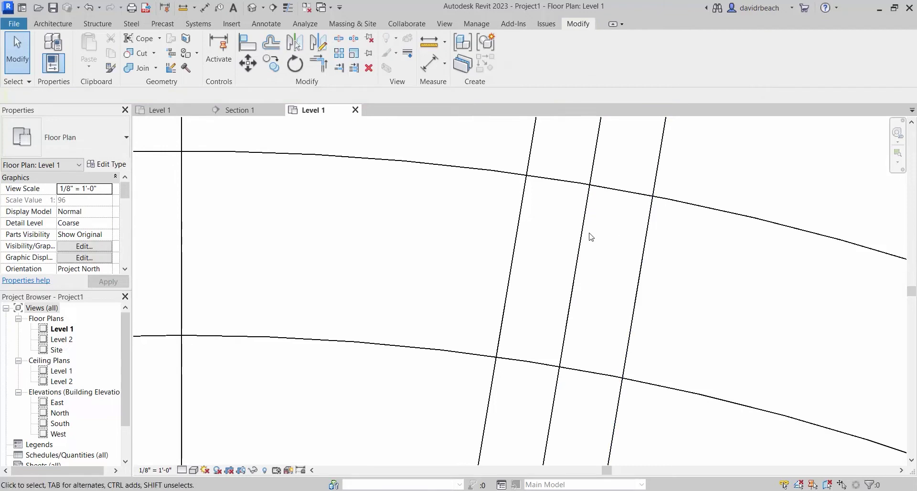
- Measure from the aisle centre line to the right aisle line (2'-1"), then recentre on the seat rows
left_click(183, 7)
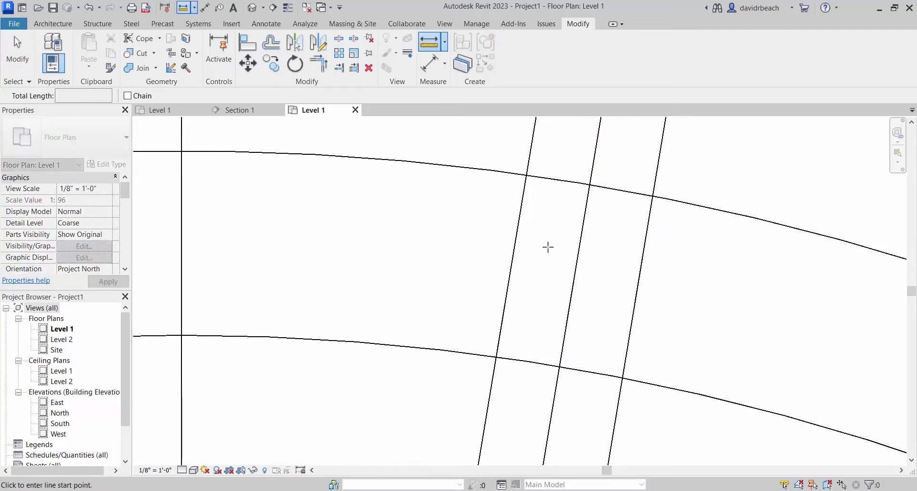
left_click(579, 249)
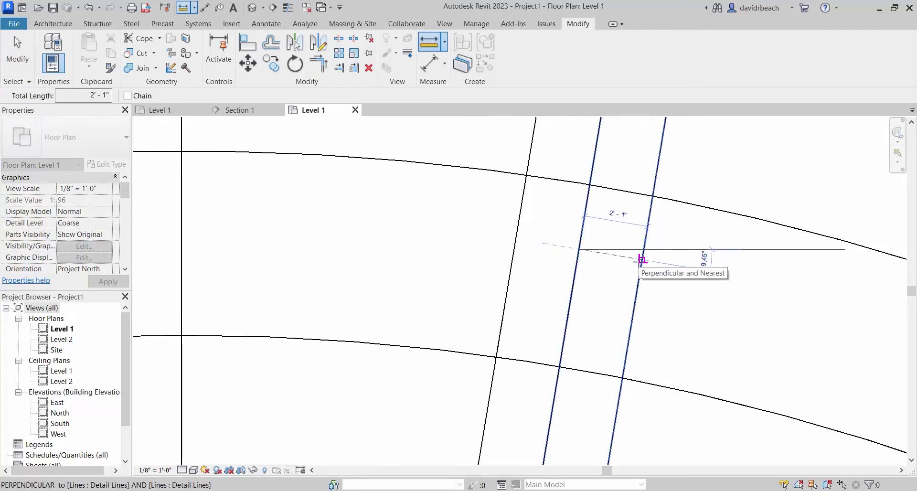
key("Escape")
key("Escape")
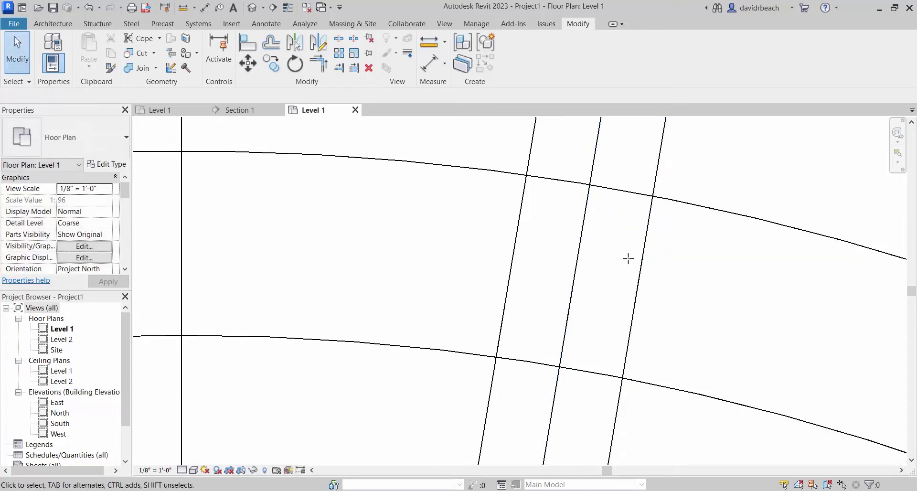
scroll(516, 267, "down", 3)
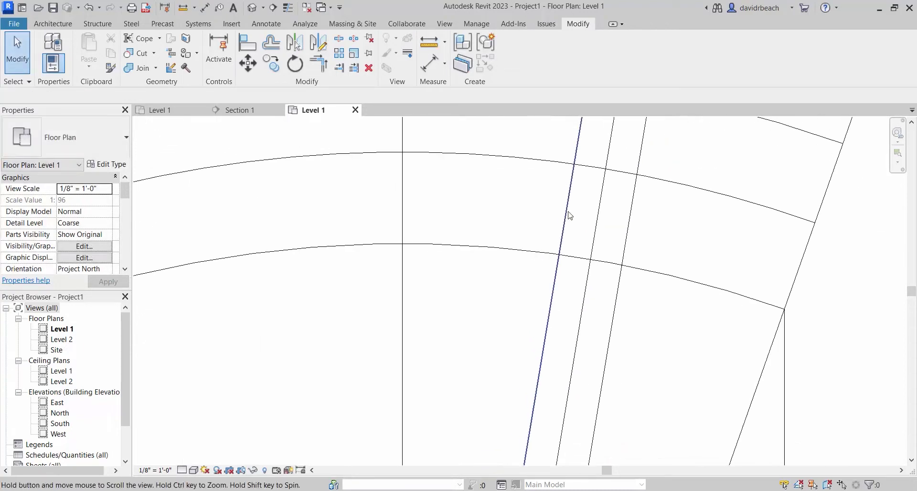
middle_click_drag(516, 267, 496, 266)
scroll(549, 262, "up", 4)
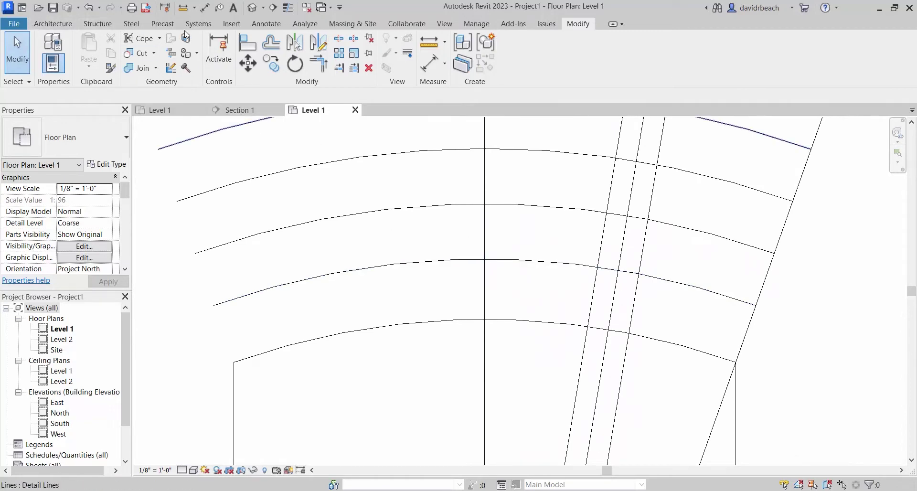
left_click(266, 24)
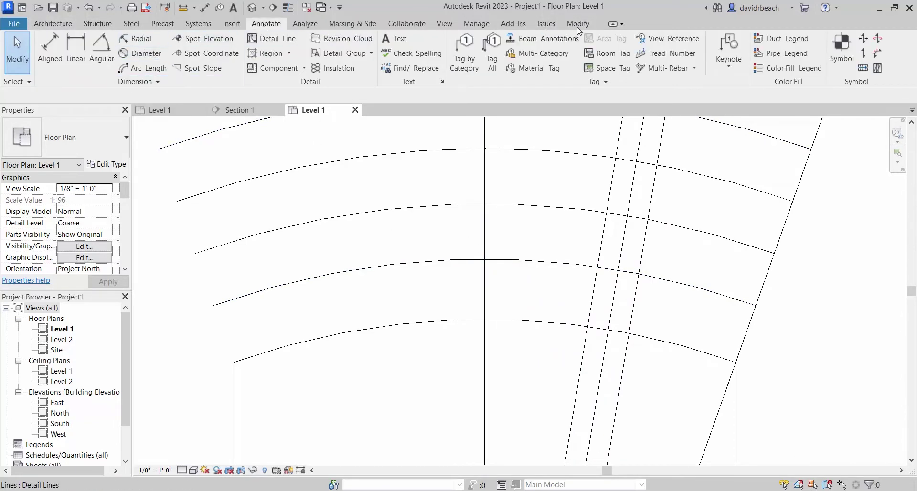
- Place a Seating-Auditorium chair on the curved row beside the aisle centre line
left_click(52, 23)
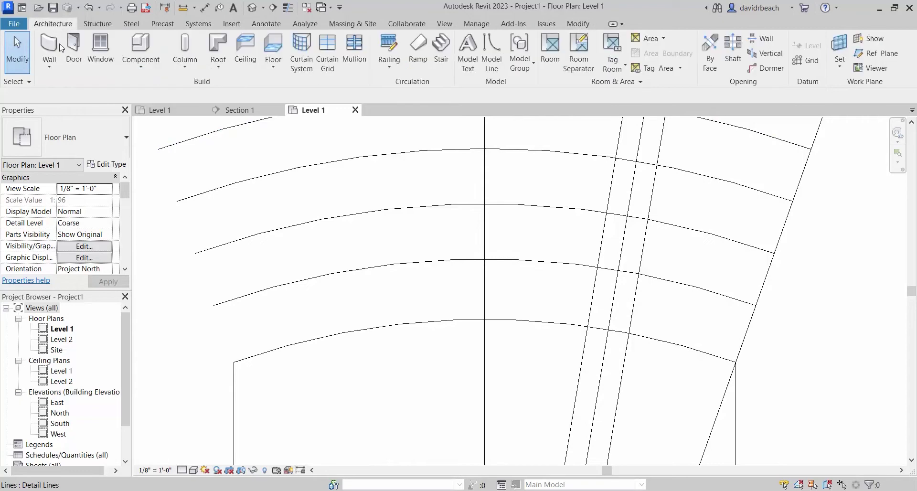
left_click(140, 44)
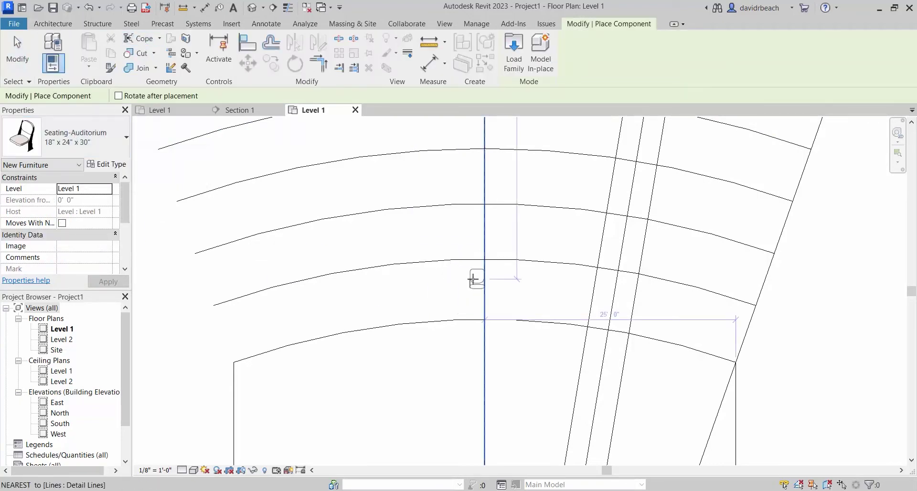
scroll(472, 278, "up", 4)
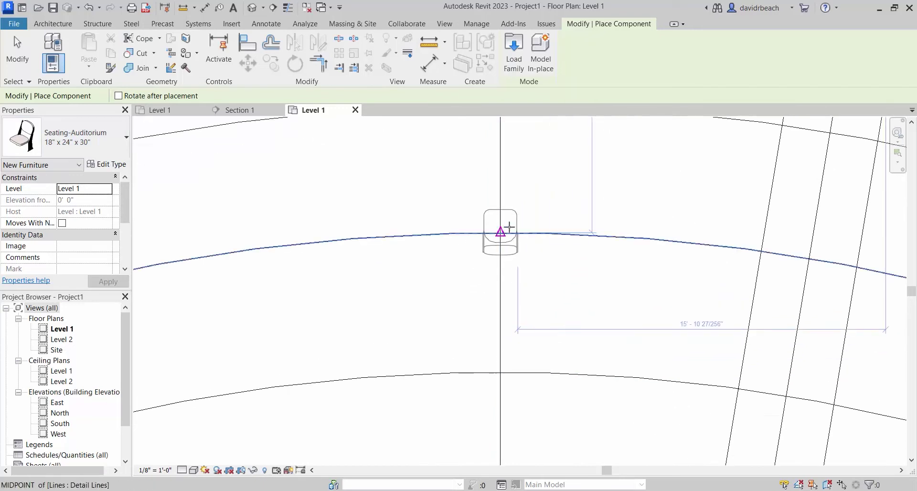
left_click(547, 272)
key("Escape")
key("Escape")
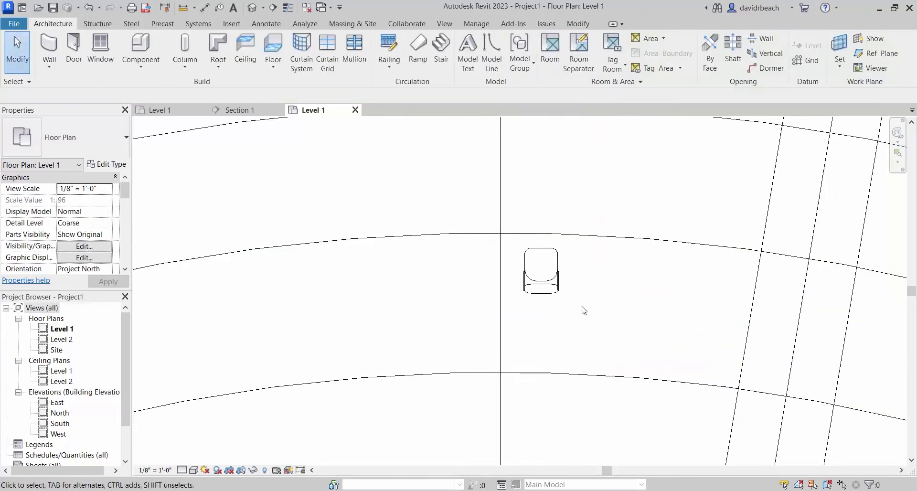
- Rotate the placed seat 180° from a vertical start ray, then reselect it to check
left_click(541, 272)
left_click(295, 66)
left_click(541, 138)
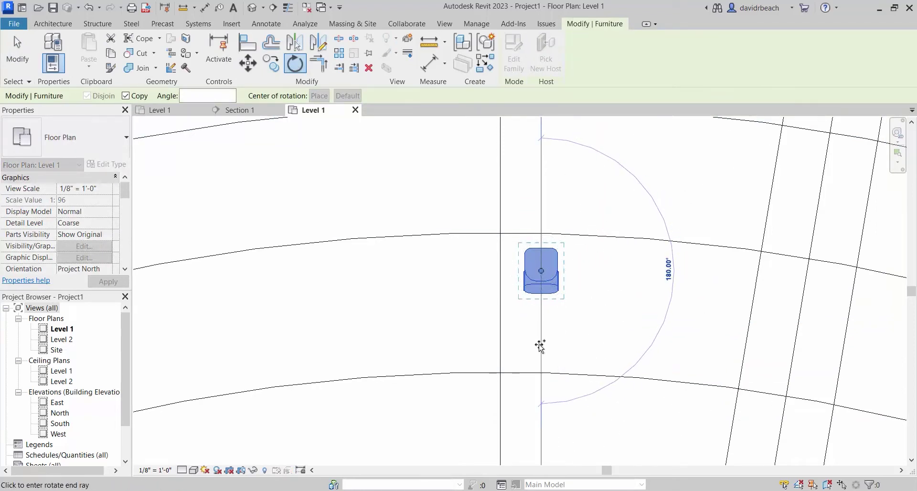
left_click(541, 346)
key("Escape")
scroll(561, 306, "up", 3)
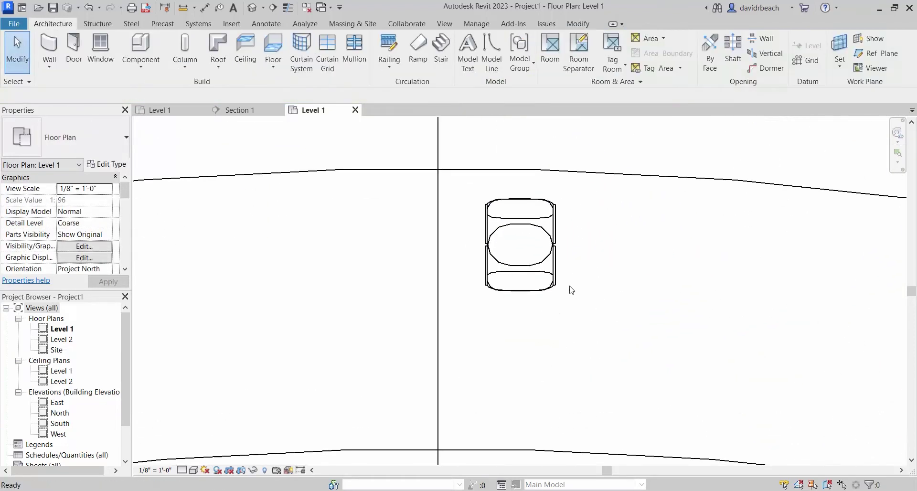
left_click(541, 204)
key("Escape")
scroll(542, 205, "down", 2)
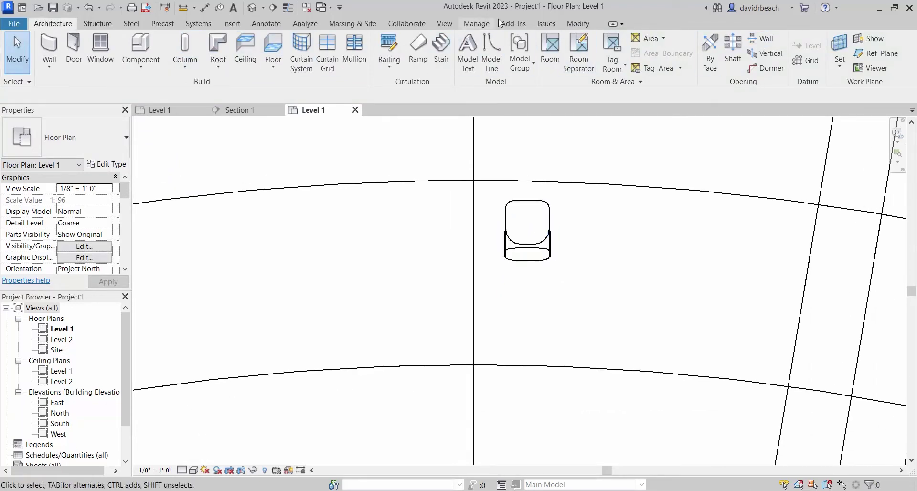
- Rotate the seat 180° using a reference point directly above it
left_click(576, 24)
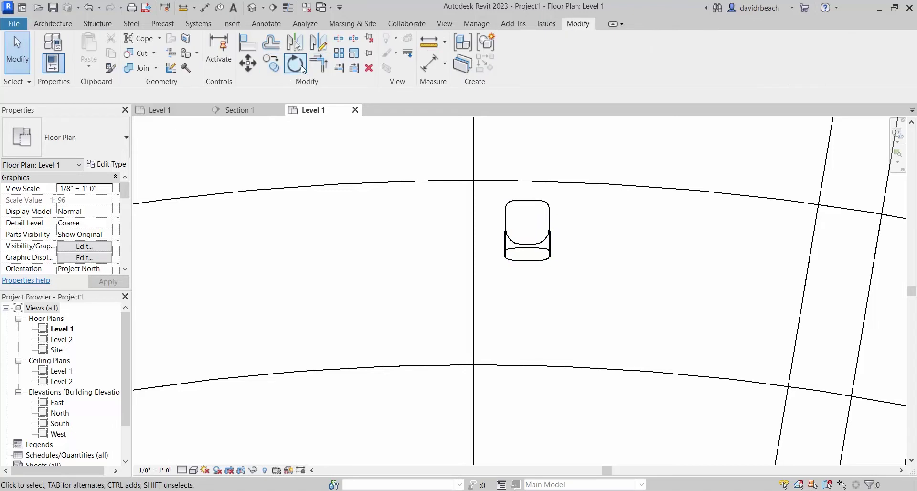
left_click(301, 68)
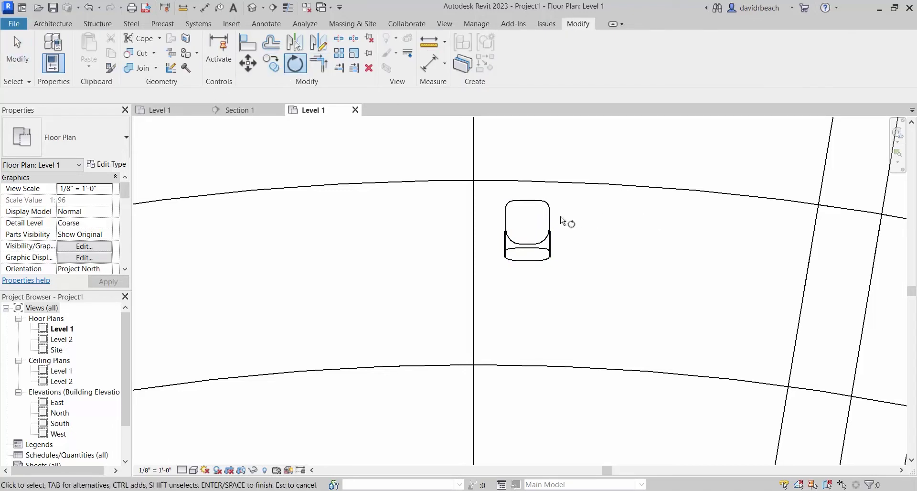
left_click(549, 215)
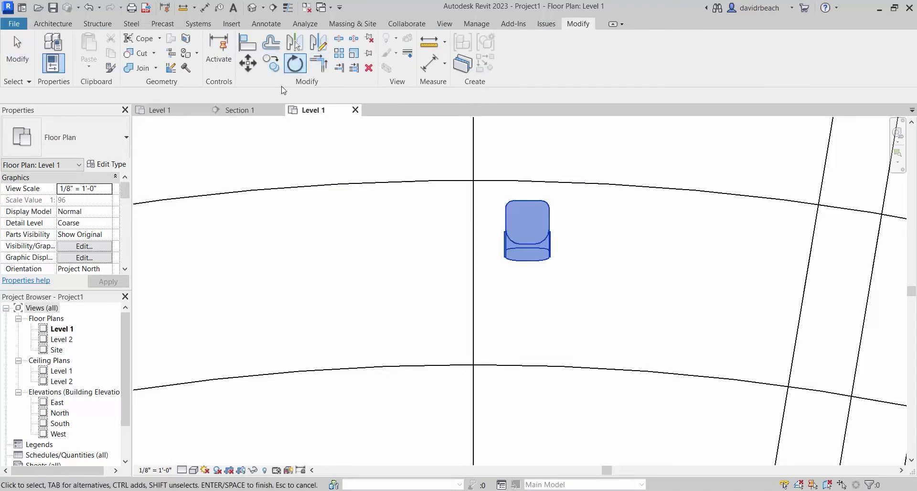
key("Escape")
left_click(535, 237)
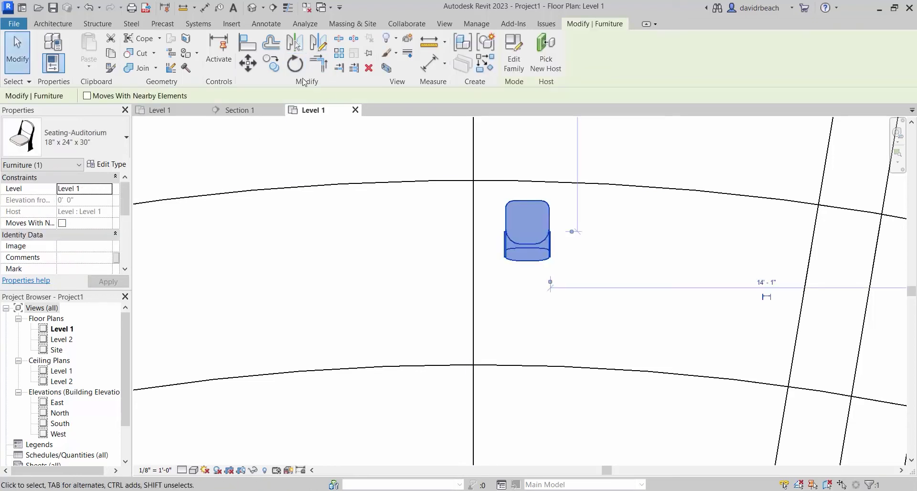
left_click(295, 63)
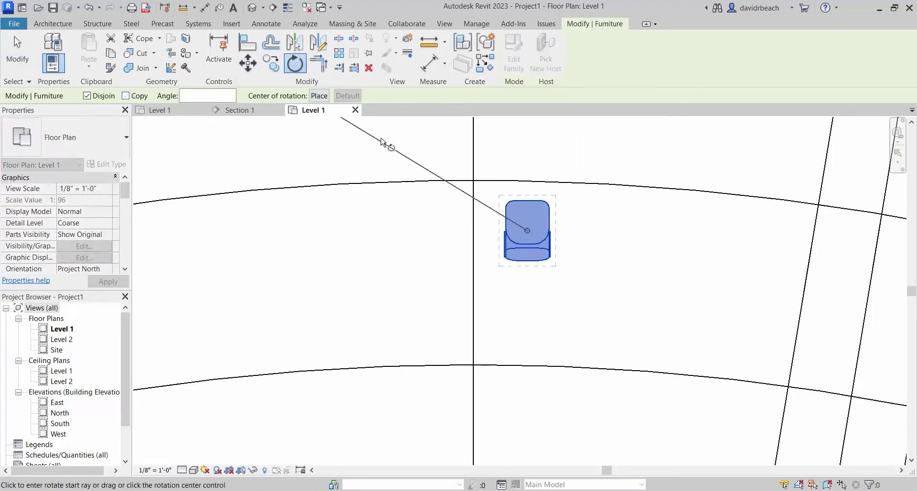
left_click(529, 153)
left_click(527, 345)
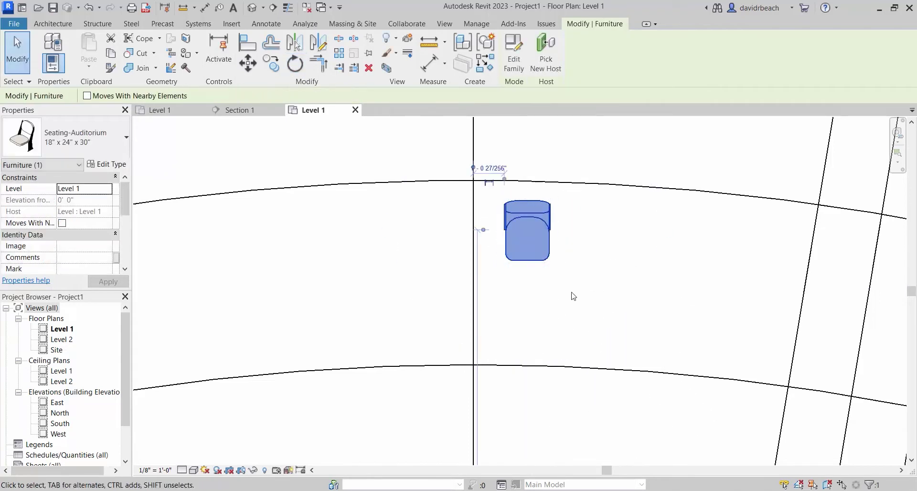
left_click(573, 296)
- Move the seat with MV from its edge midpoint to the row arc's midpoint on the aisle line
scroll(492, 207, "up", 2)
left_click(510, 236)
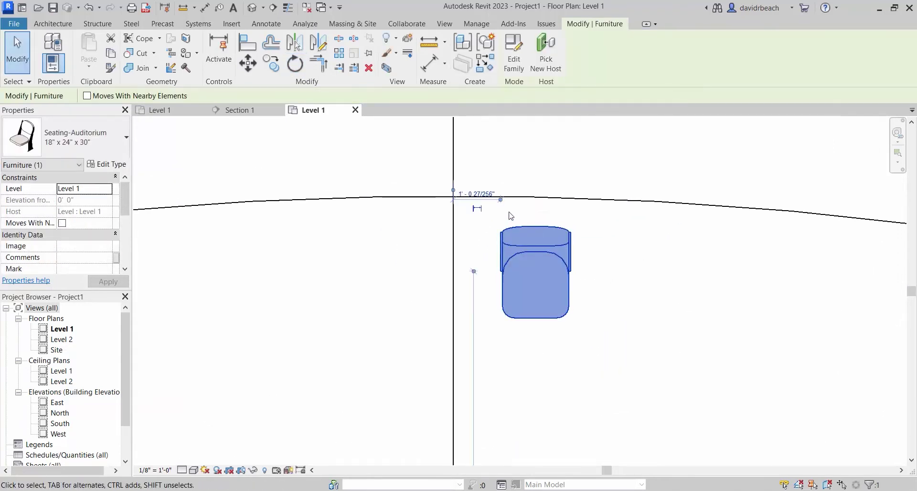
key("m")
key("v")
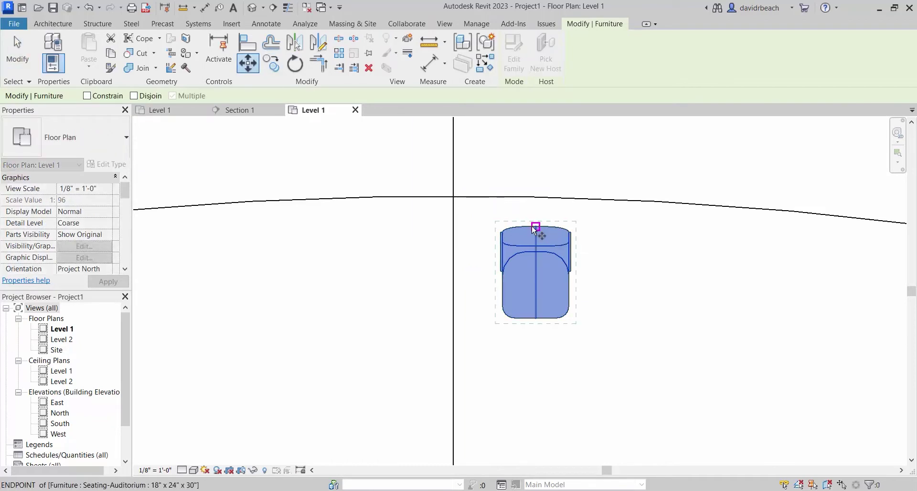
left_click(534, 228)
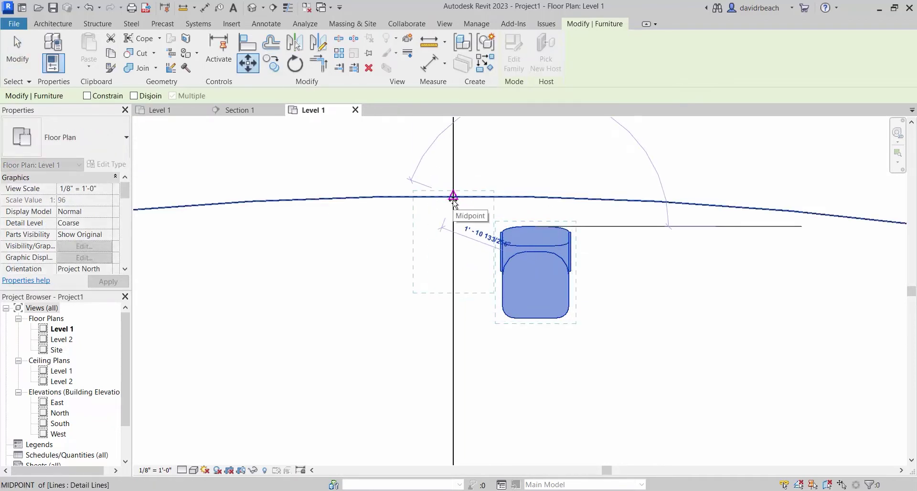
left_click(487, 166)
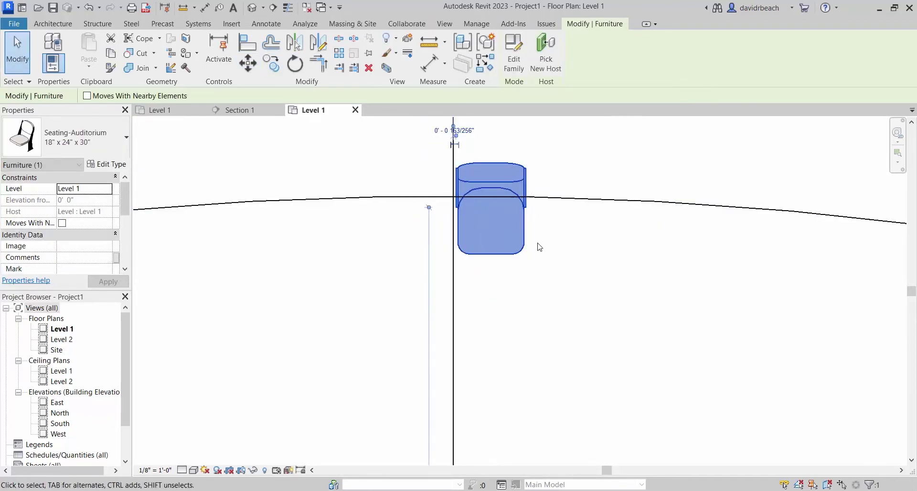
left_click(248, 63)
left_click(491, 255)
scroll(453, 196, "up", 4)
left_click(469, 206)
left_click(601, 297)
scroll(604, 298, "down", 2)
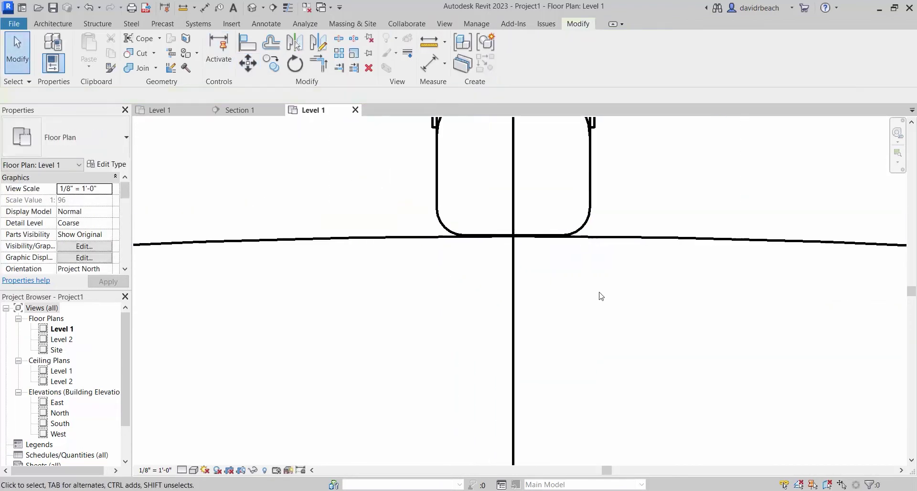
scroll(525, 282, "down", 6)
middle_click_drag(532, 284, 535, 273)
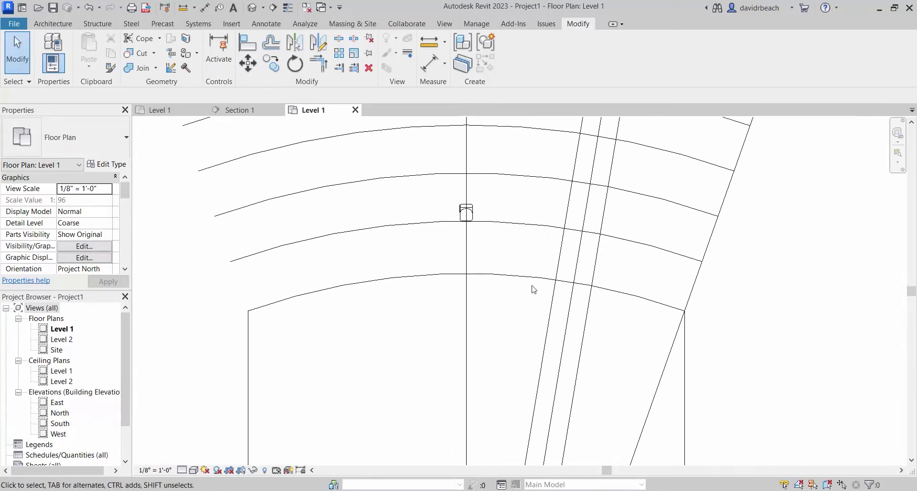
scroll(523, 293, "up", 1)
scroll(524, 274, "down", 1)
scroll(545, 212, "up", 2)
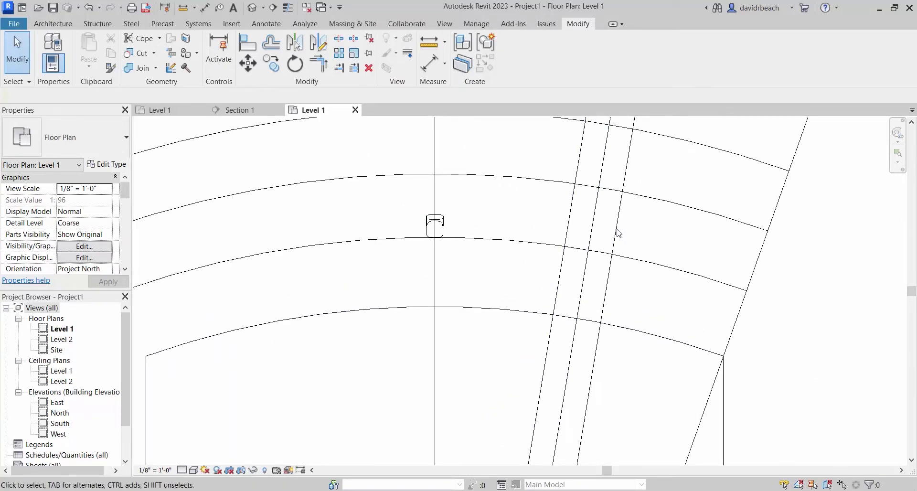
scroll(622, 236, "down", 2)
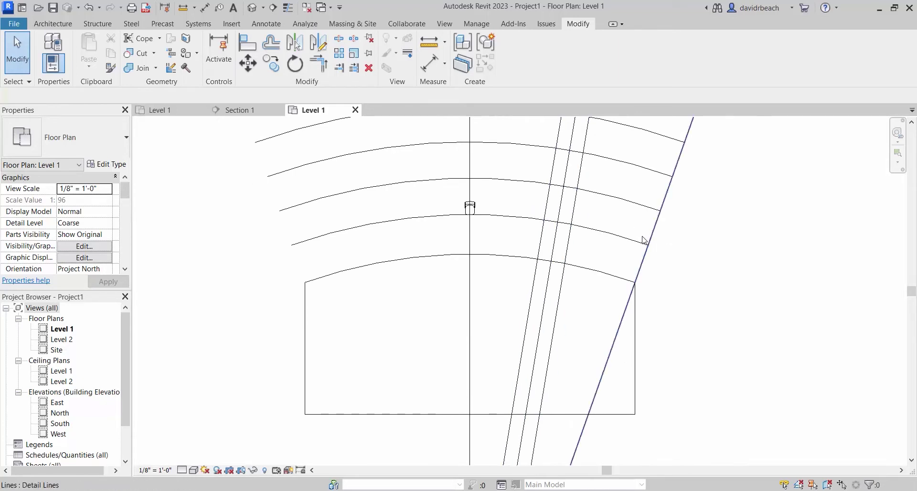
scroll(490, 210, "up", 3)
scroll(491, 213, "down", 2)
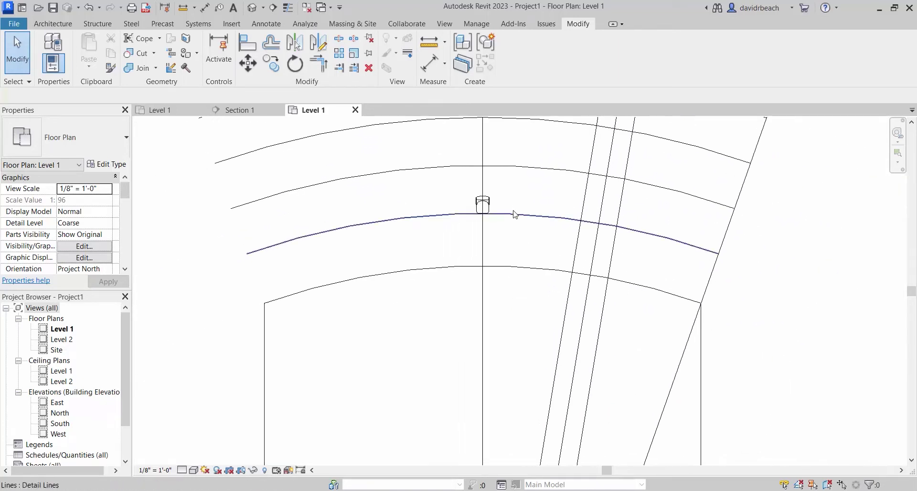
scroll(587, 209, "up", 2)
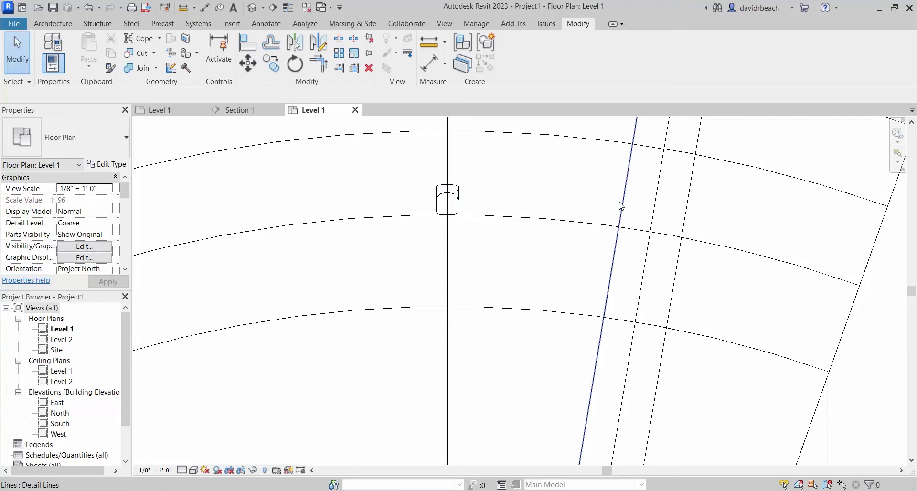
scroll(619, 208, "up", 3)
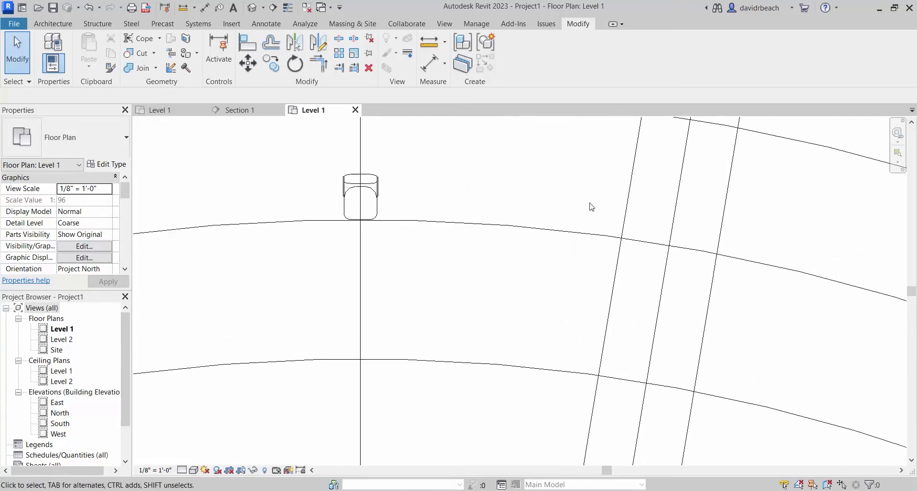
scroll(375, 197, "up", 6)
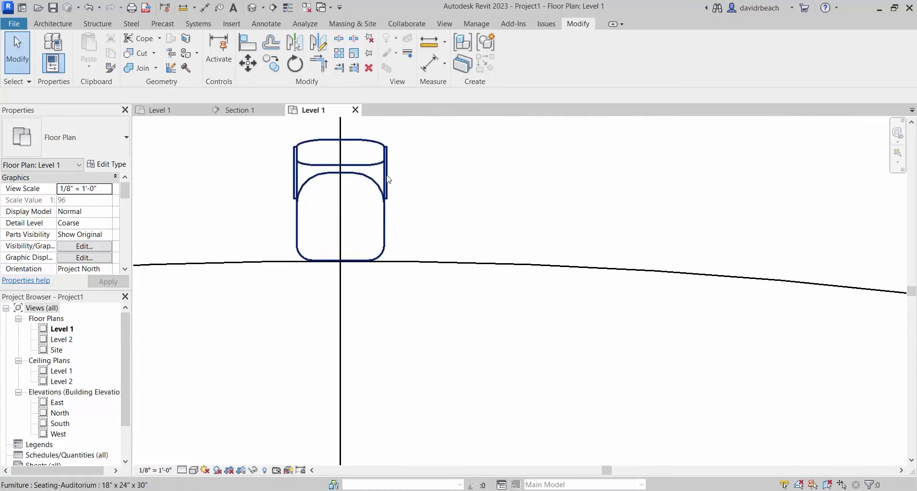
scroll(588, 221, "down", 6)
middle_click_drag(587, 222, 445, 221)
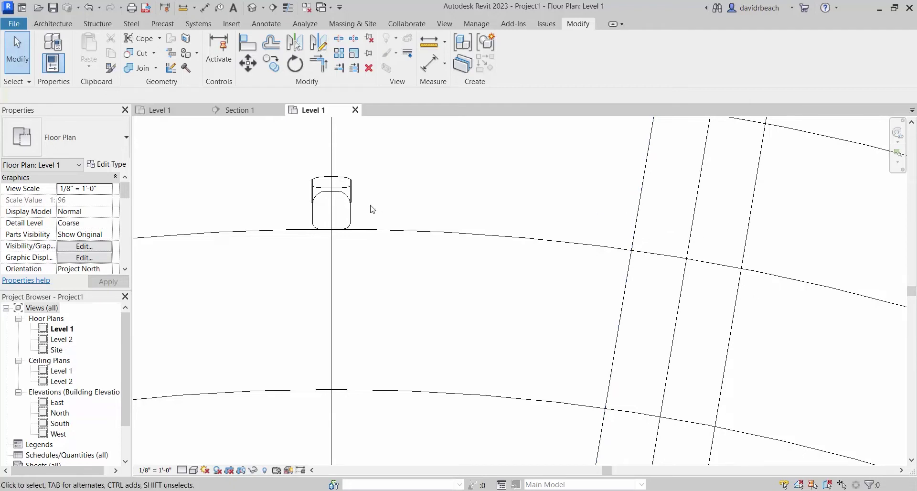
- Measure the distance from the aisle line to the seat
middle_click_drag(404, 213, 489, 237)
left_click(435, 51)
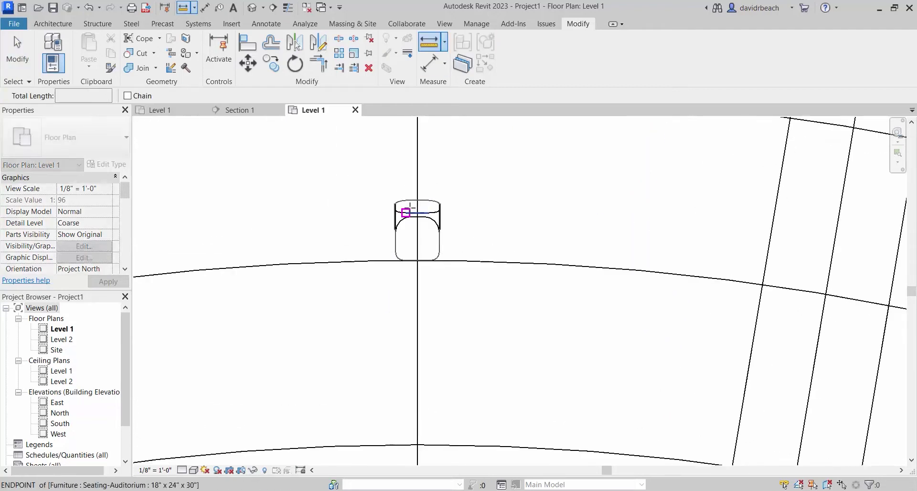
scroll(413, 206, "up", 3)
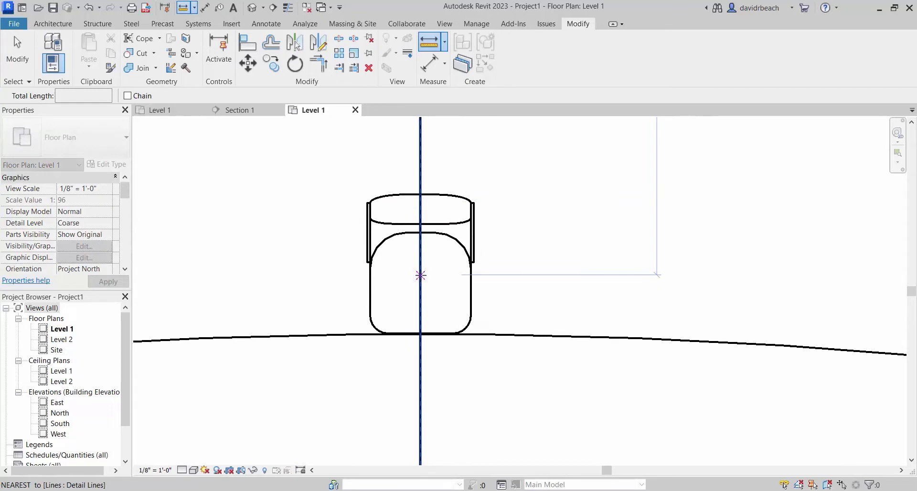
left_click(420, 262)
scroll(449, 268, "up", 1)
scroll(450, 269, "up", 2)
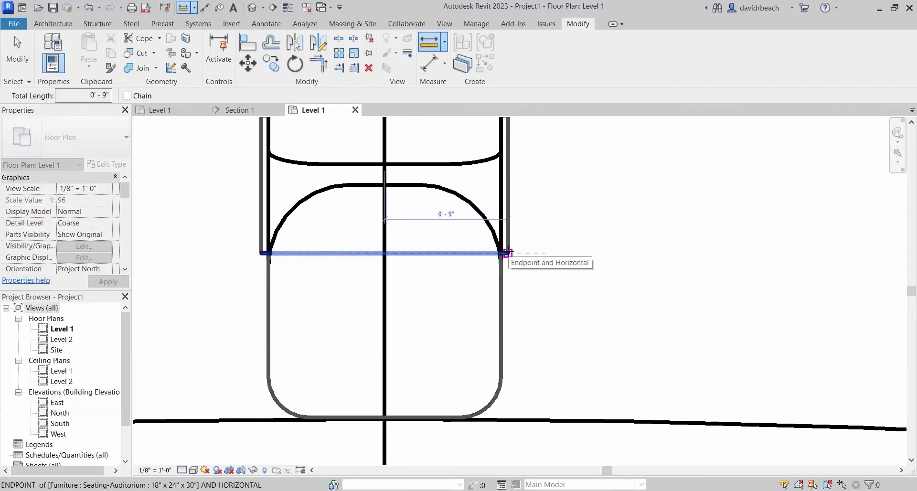
key("Escape")
key("Escape")
scroll(640, 272, "down", 5)
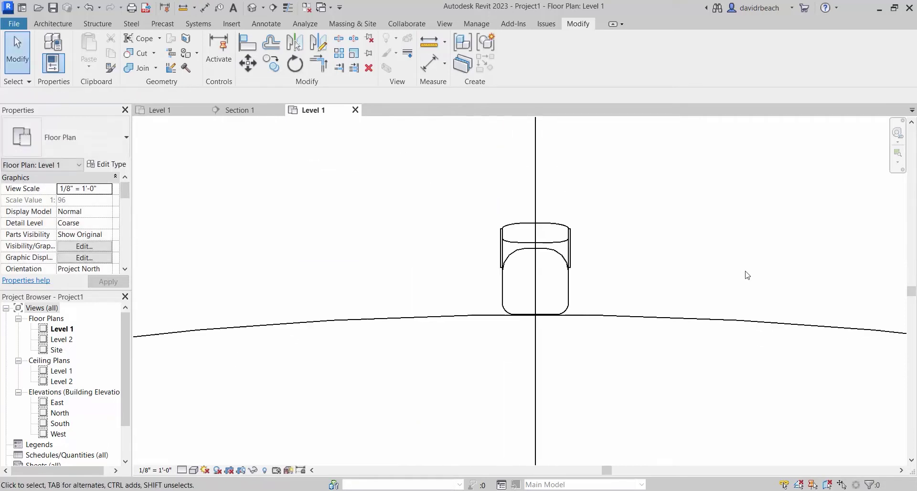
scroll(744, 275, "down", 2)
middle_click_drag(744, 275, 479, 277)
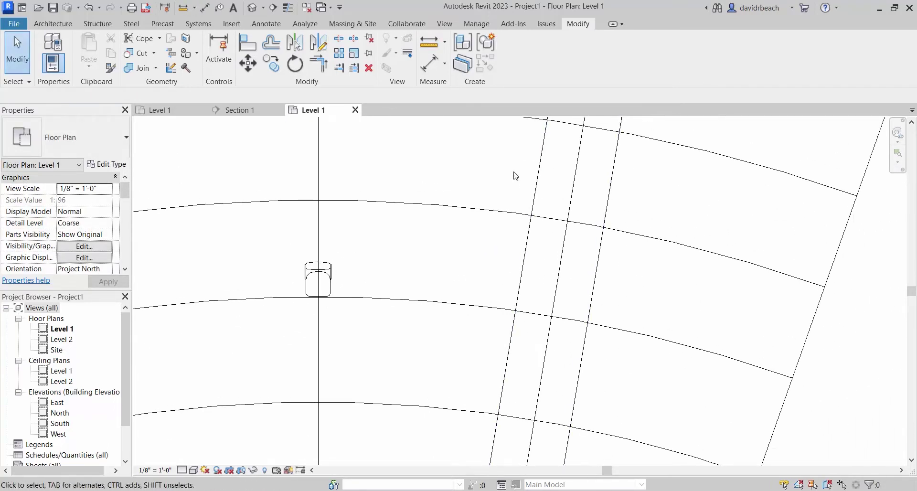
- Offset the first and third sloping aisle lines by 0' 9"
left_click(280, 45)
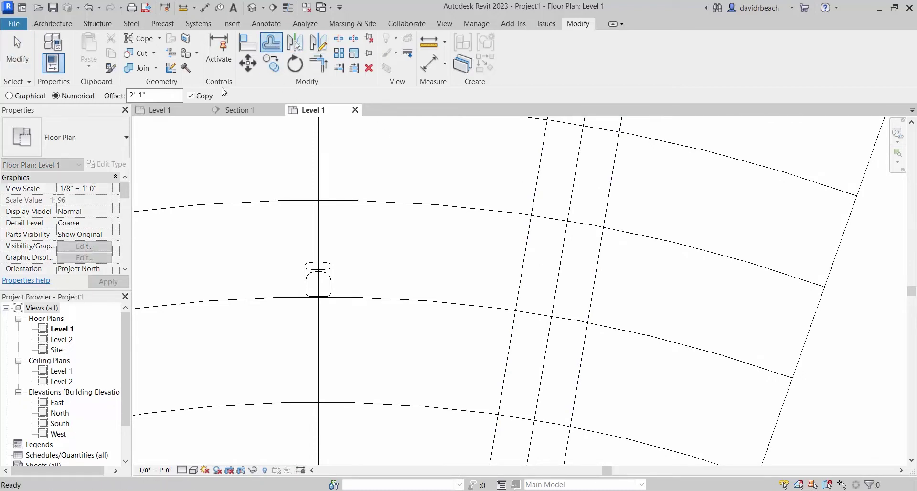
type("0 9")
key("Return")
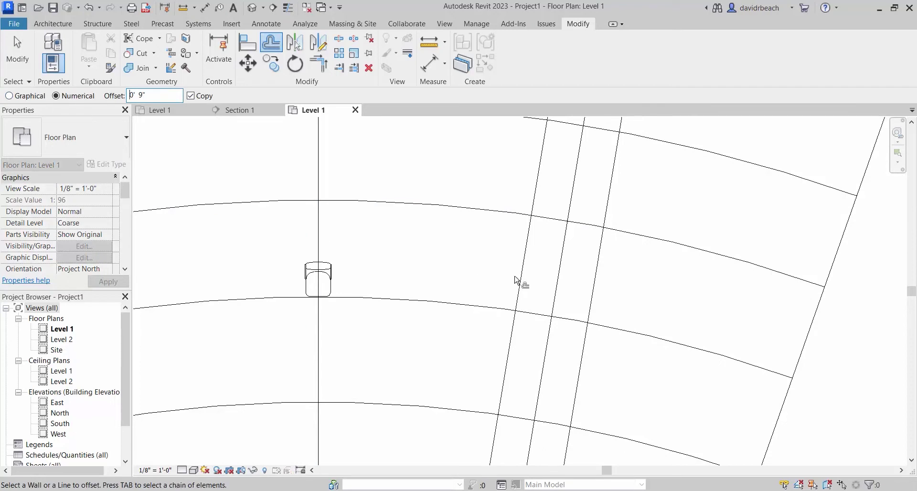
left_click(522, 285)
left_click(599, 291)
key("Escape")
scroll(420, 242, "down", 3)
scroll(685, 304, "down", 1)
scroll(703, 276, "up", 3)
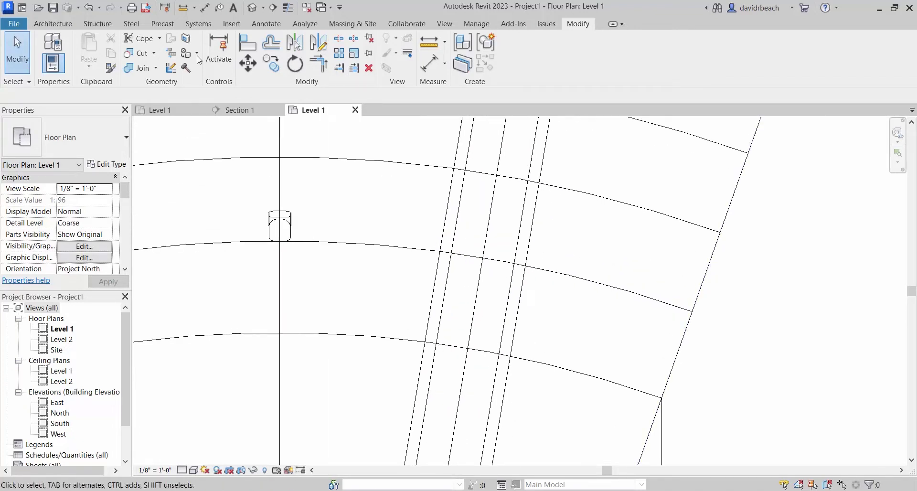
- Make one more 9-inch offset copy of the sloping line with OF
key("o")
key("f")
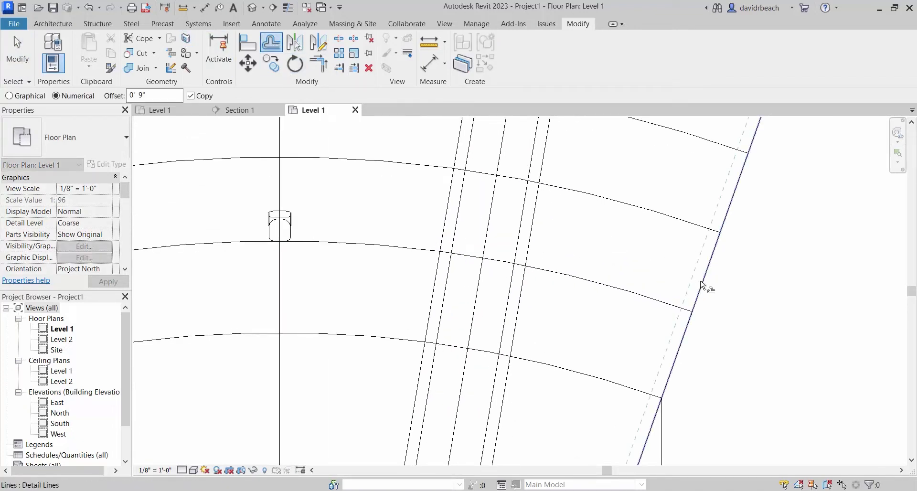
left_click(700, 290)
key("Escape")
scroll(622, 303, "down", 2)
middle_click_drag(653, 284, 530, 258)
scroll(531, 258, "up", 2)
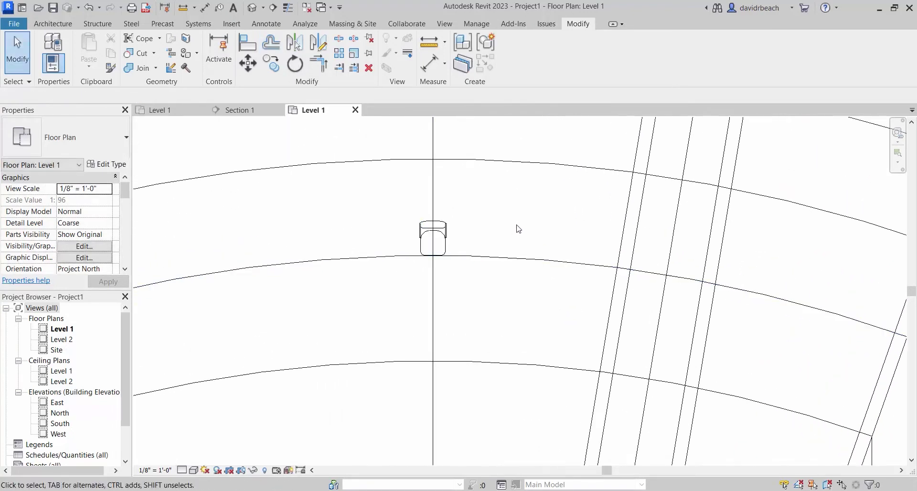
left_click(444, 230)
scroll(469, 239, "down", 4)
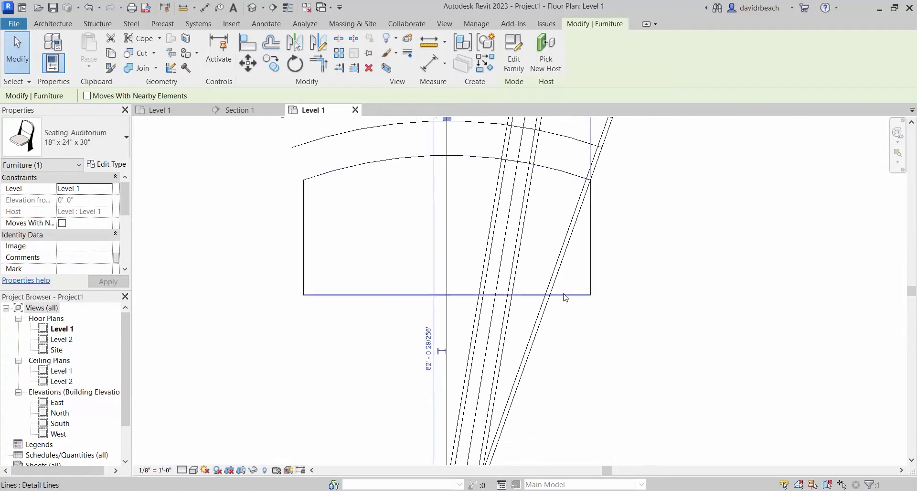
scroll(473, 420, "up", 6)
left_click(446, 410)
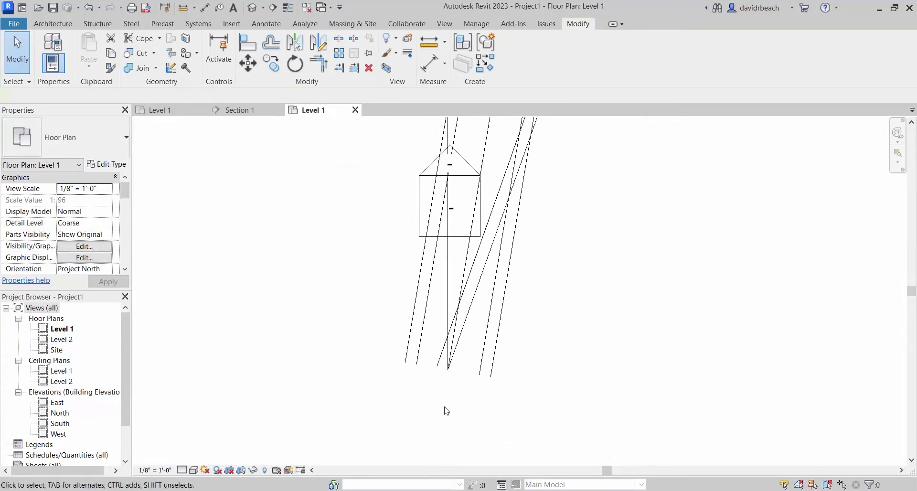
scroll(449, 392, "up", 4)
scroll(469, 347, "down", 5)
middle_click_drag(520, 327, 549, 334)
scroll(541, 222, "up", 3)
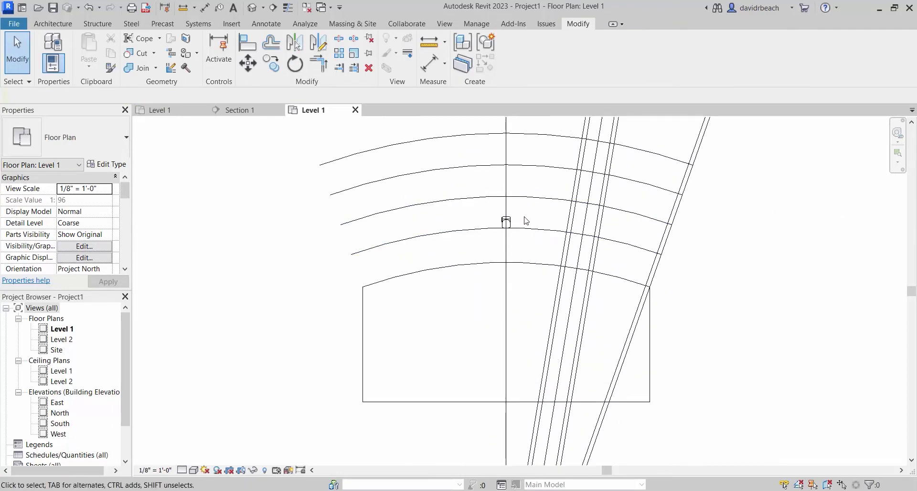
scroll(525, 225, "up", 4)
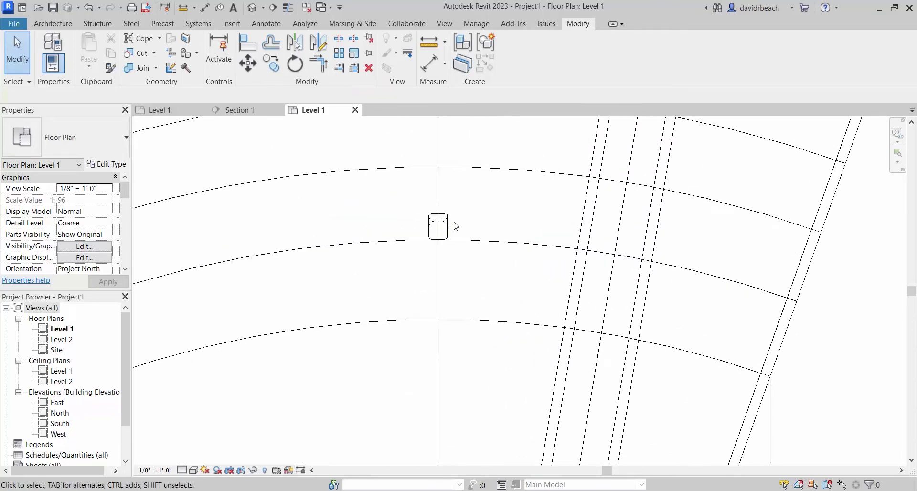
scroll(478, 248, "down", 3)
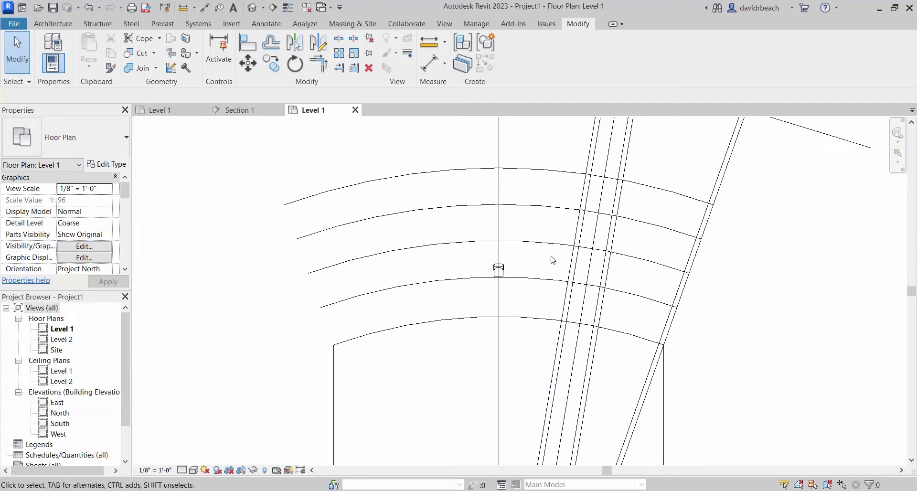
middle_click_drag(544, 257, 475, 235)
scroll(494, 275, "up", 2)
scroll(476, 237, "up", 2)
scroll(510, 238, "down", 1)
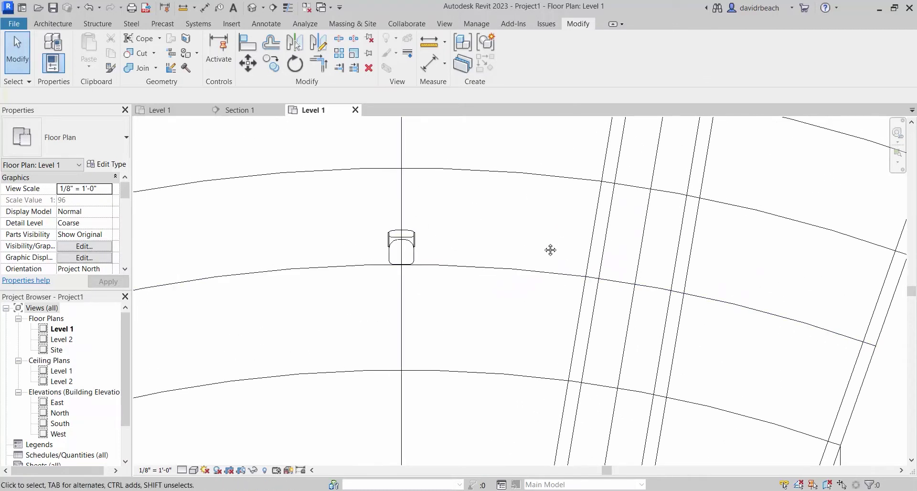
middle_click_drag(553, 257, 549, 266)
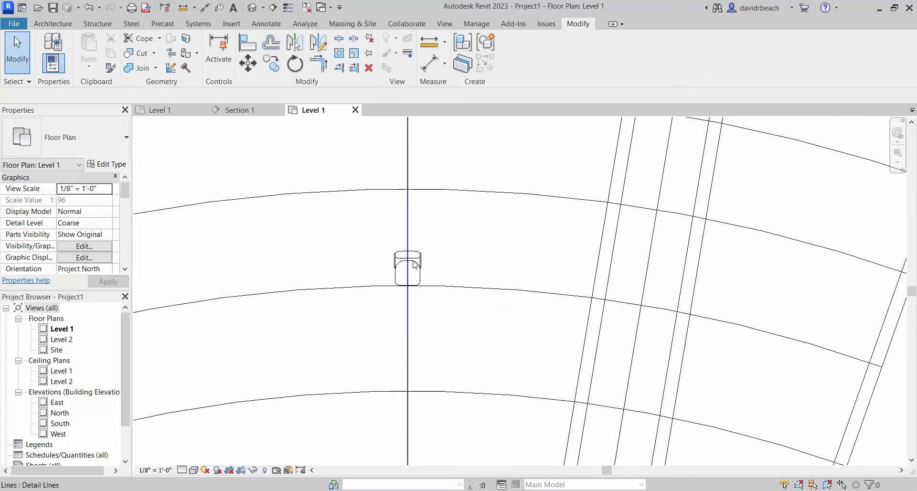
left_click(408, 269)
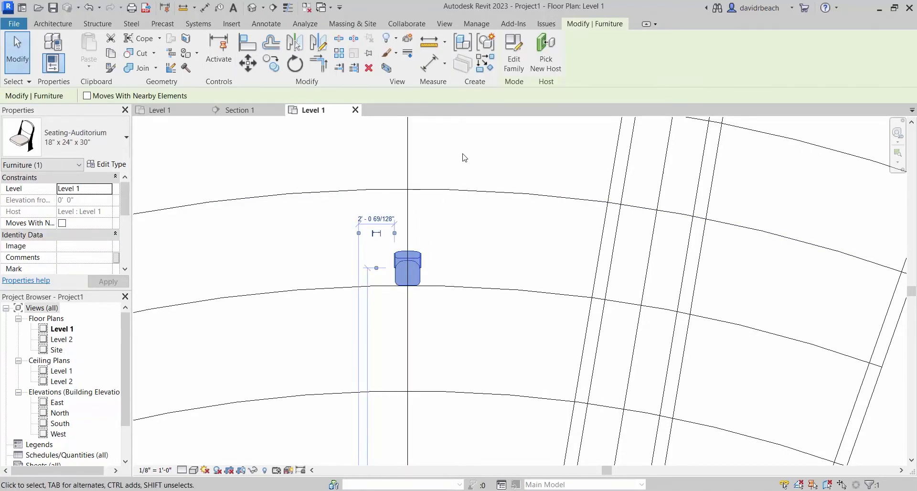
- Start a radial array of the chair with its rotation centre on the arcs' centre point
left_click(339, 52)
left_click(101, 96)
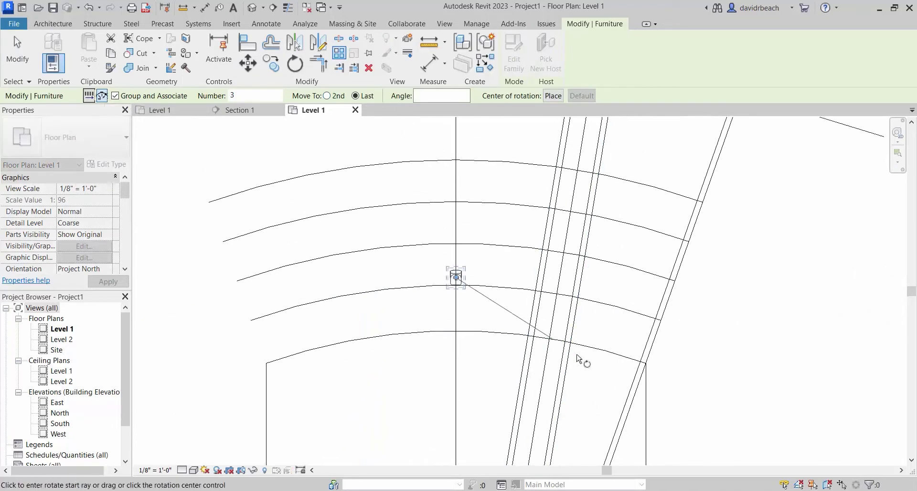
middle_click_drag(580, 360, 554, 220)
scroll(477, 163, "down", 3)
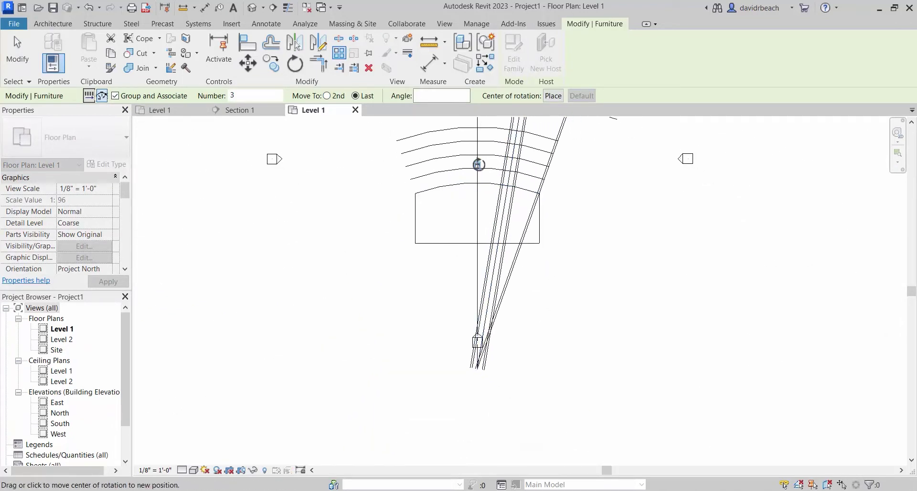
left_click_drag(562, 359, 477, 369)
scroll(473, 177, "up", 8)
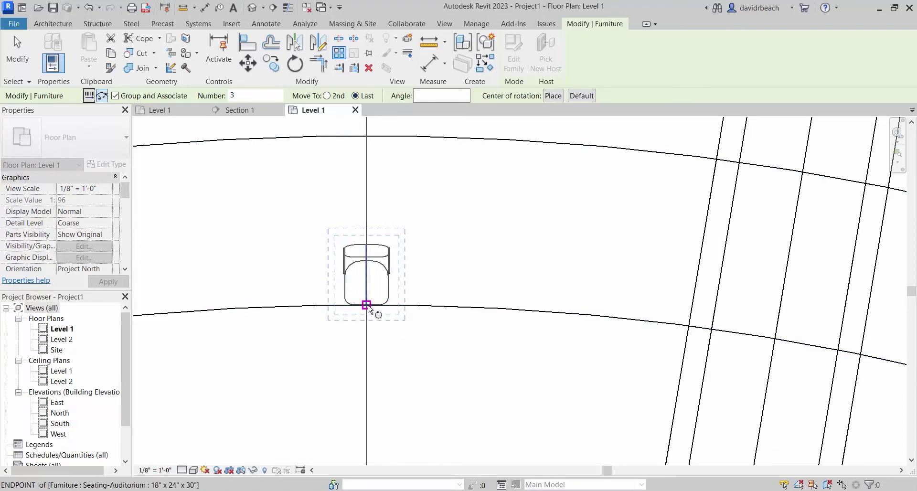
- Sweep the array from the chair's endpoint to the aisle line intersection with 8 chairs
left_click(368, 306)
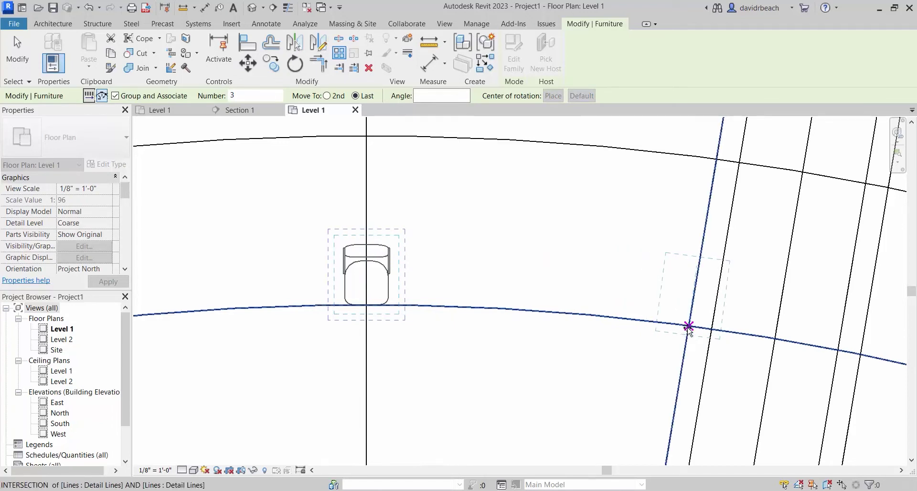
left_click(689, 326)
scroll(734, 304, "up", 5)
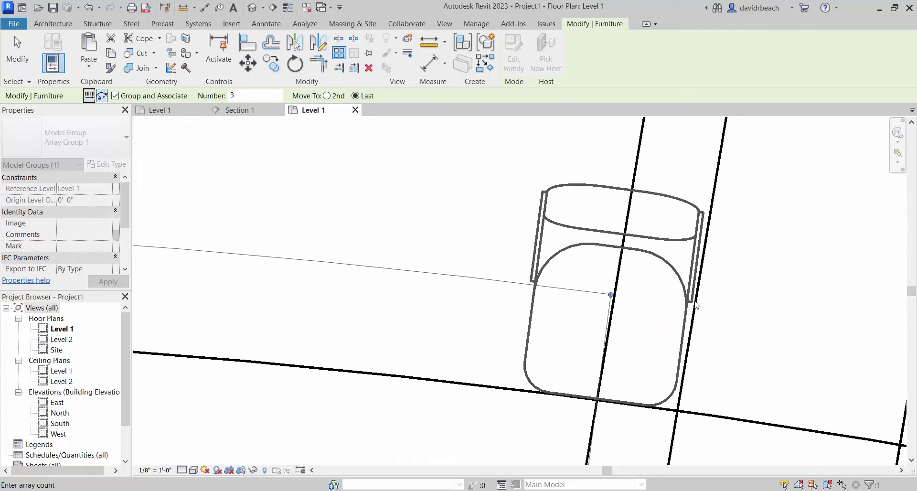
scroll(718, 243, "down", 5)
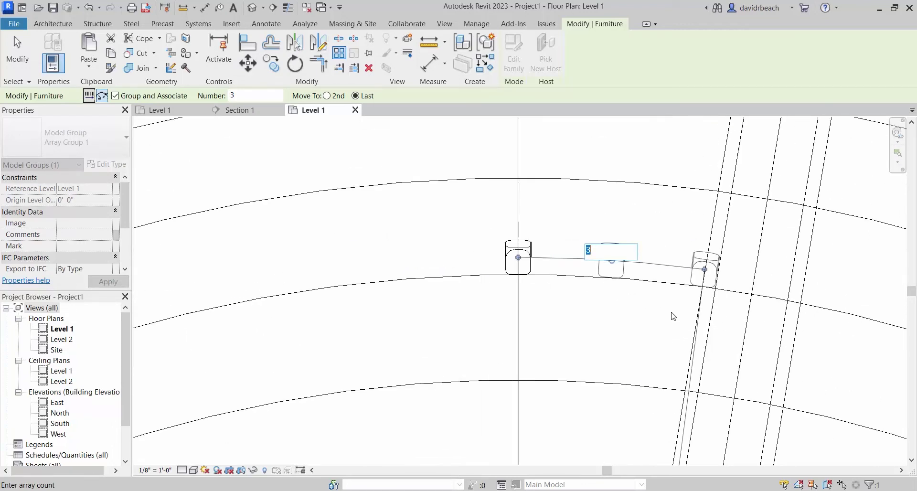
type("8")
key("Return")
scroll(678, 299, "up", 5)
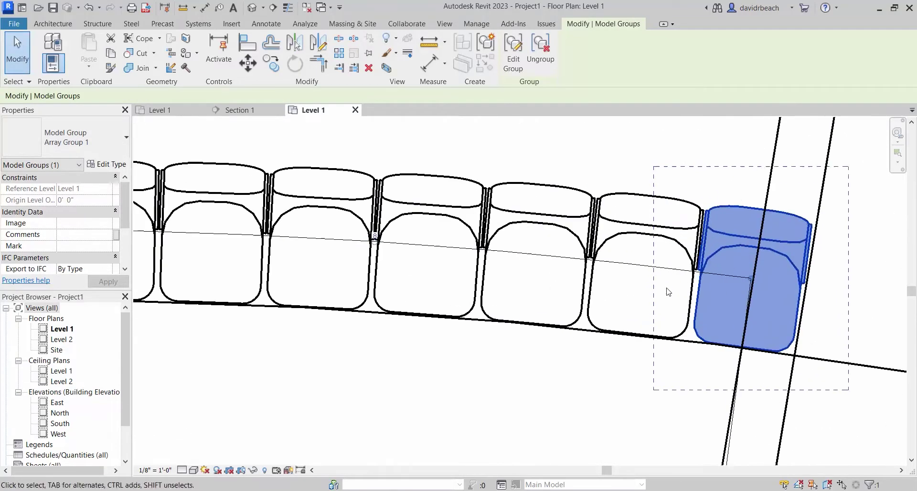
scroll(603, 305, "down", 4)
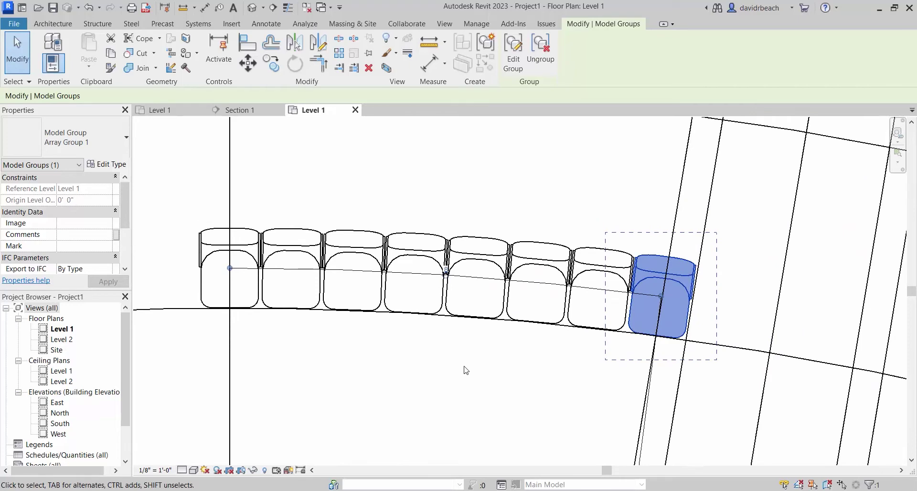
scroll(505, 317, "up", 5)
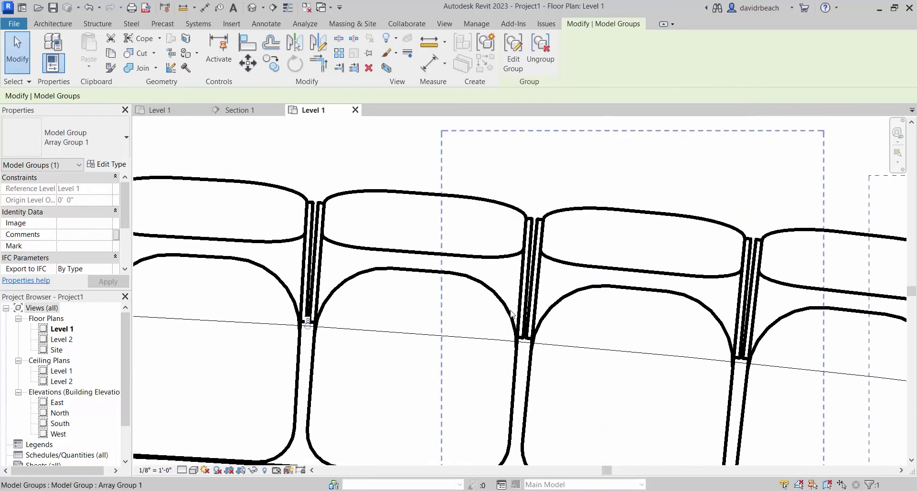
scroll(533, 308, "down", 6)
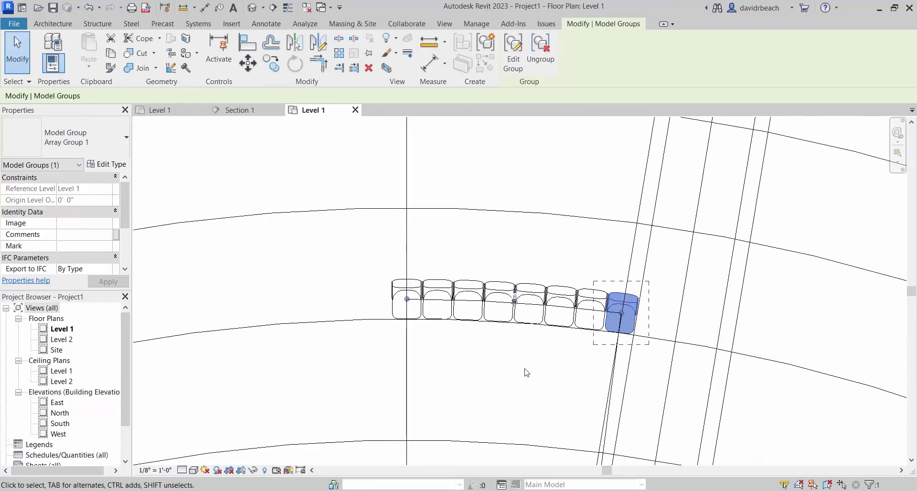
scroll(514, 366, "up", 5)
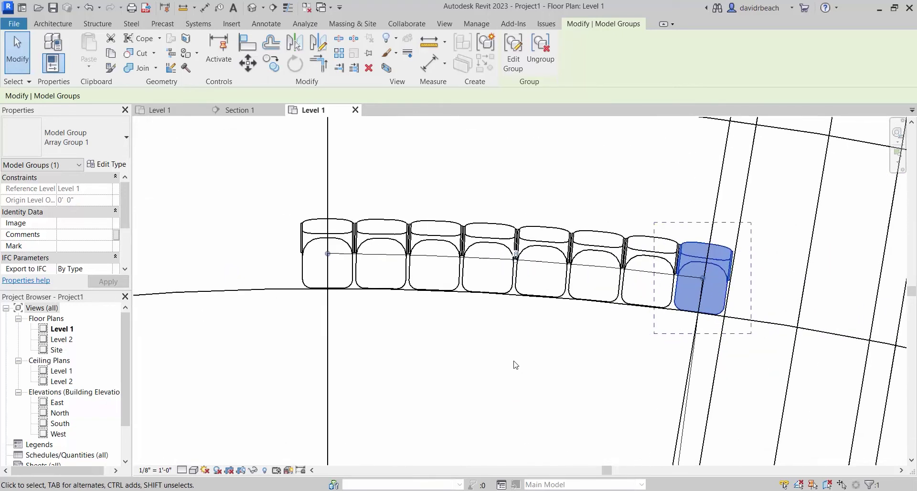
scroll(507, 252, "up", 3)
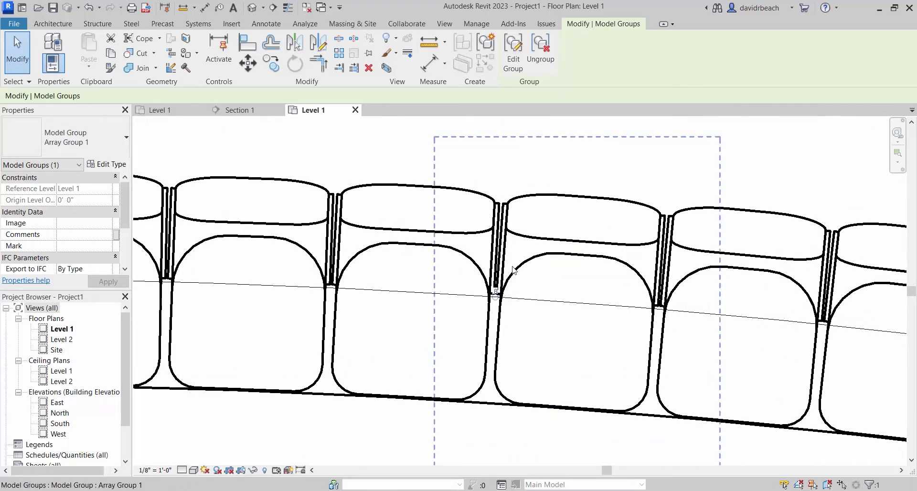
scroll(532, 297, "down", 6)
scroll(598, 275, "up", 1)
scroll(598, 273, "up", 6)
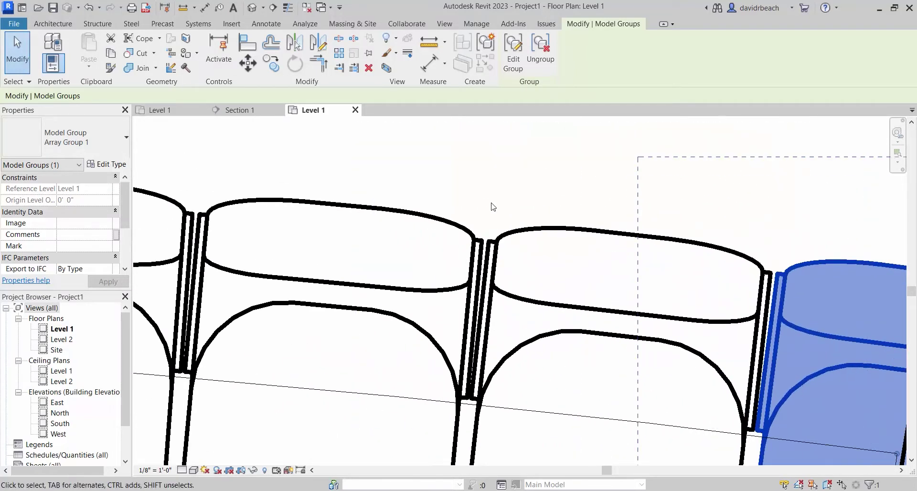
scroll(571, 246, "down", 5)
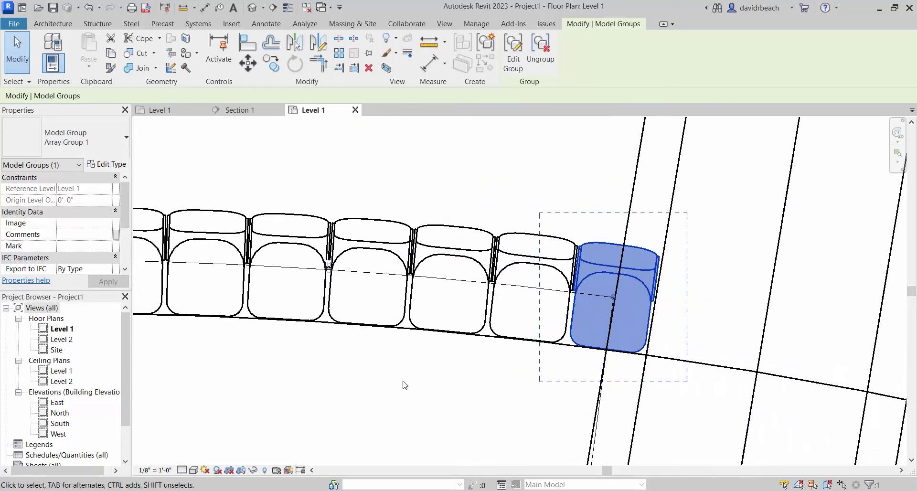
scroll(508, 266, "up", 4)
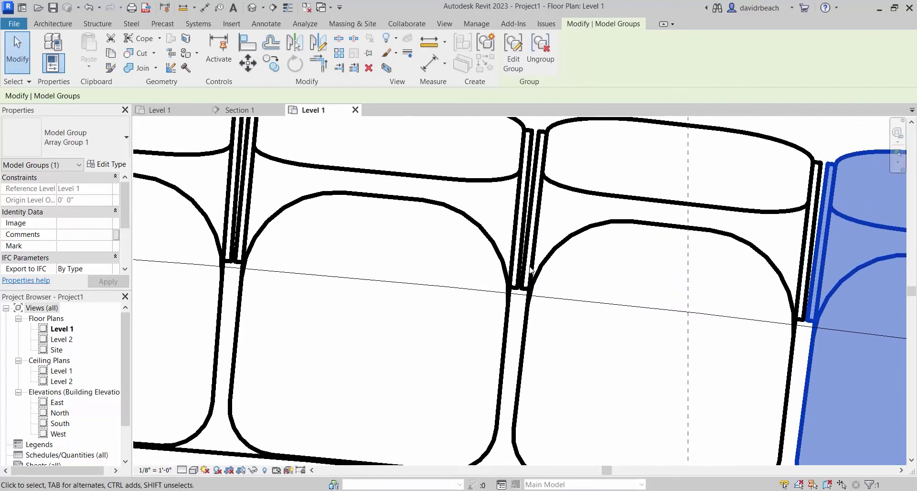
scroll(515, 320, "down", 6)
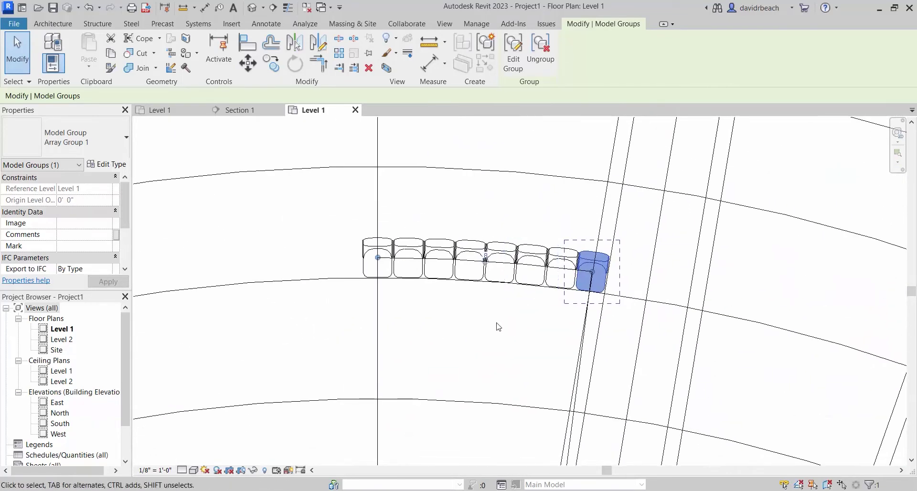
- Select the first chair group of the arrayed row and ungroup it into plain furniture
left_click(488, 315)
middle_click_drag(491, 332, 494, 286)
scroll(494, 286, "down", 1)
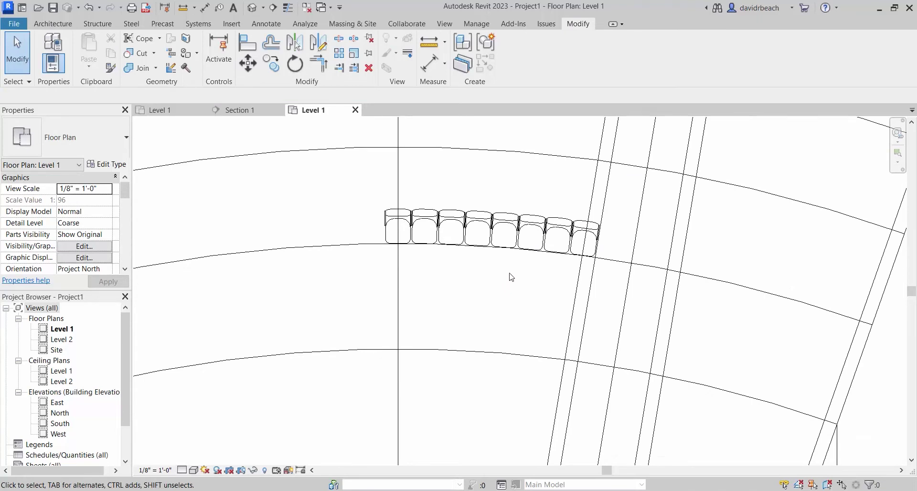
middle_click_drag(619, 266, 497, 228)
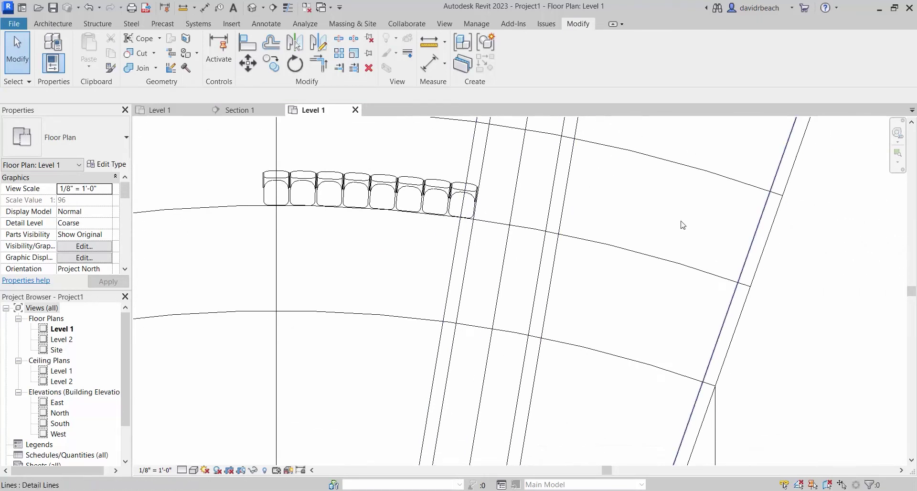
left_click(276, 189)
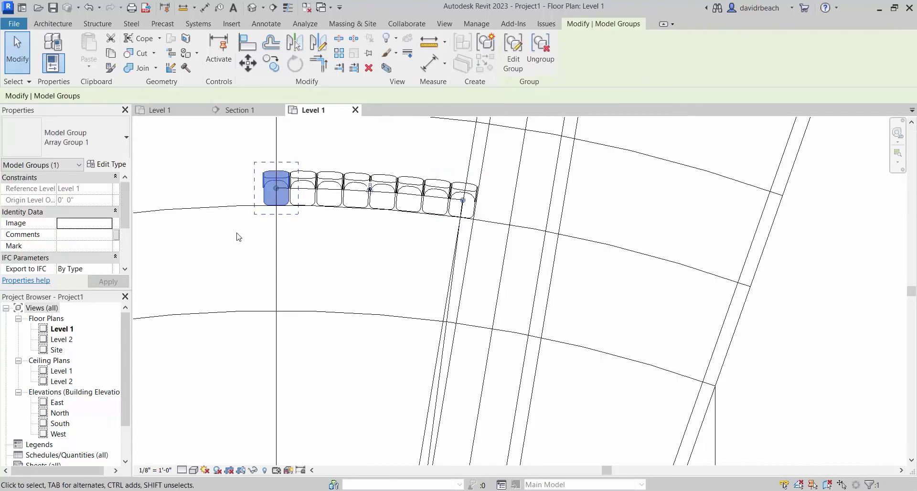
middle_click_drag(239, 235, 384, 261)
scroll(541, 231, "up", 4)
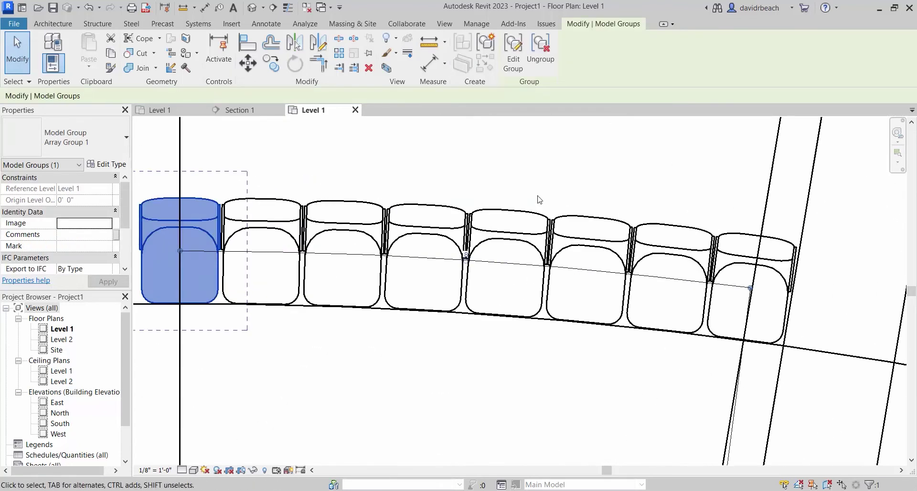
scroll(538, 198, "down", 2)
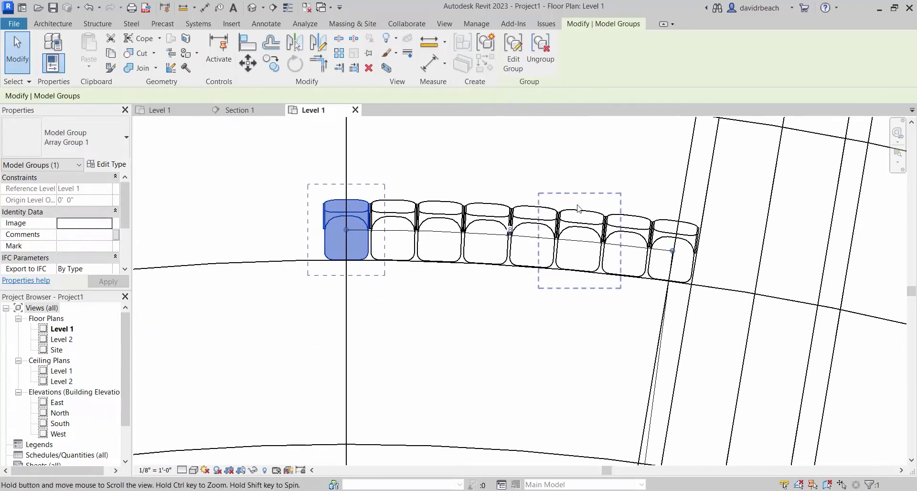
left_click(540, 53)
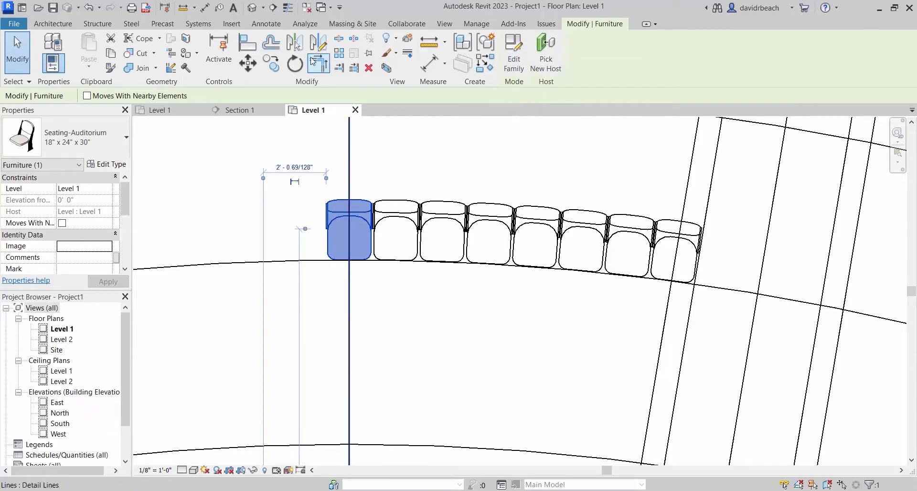
- Rotate a copy of the end chair about the aisle lines' lower end to the aisle-arc intersection
left_click(294, 64)
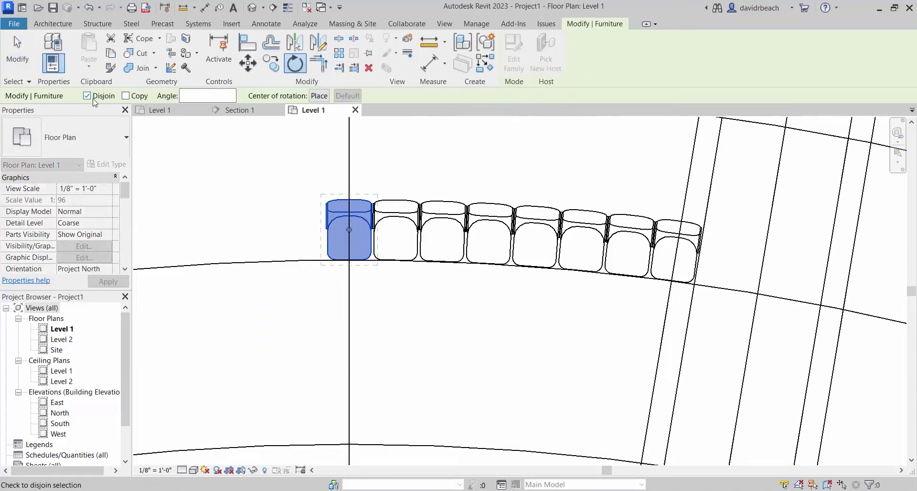
left_click(126, 95)
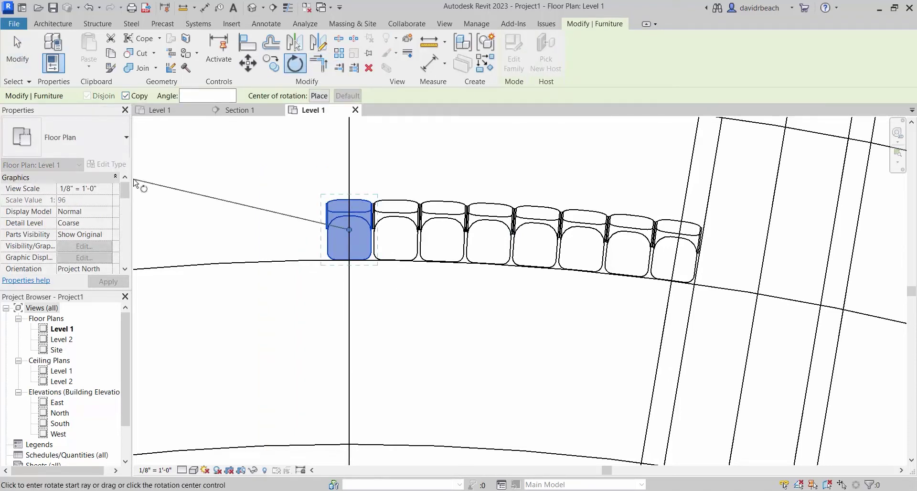
scroll(287, 234, "down", 8)
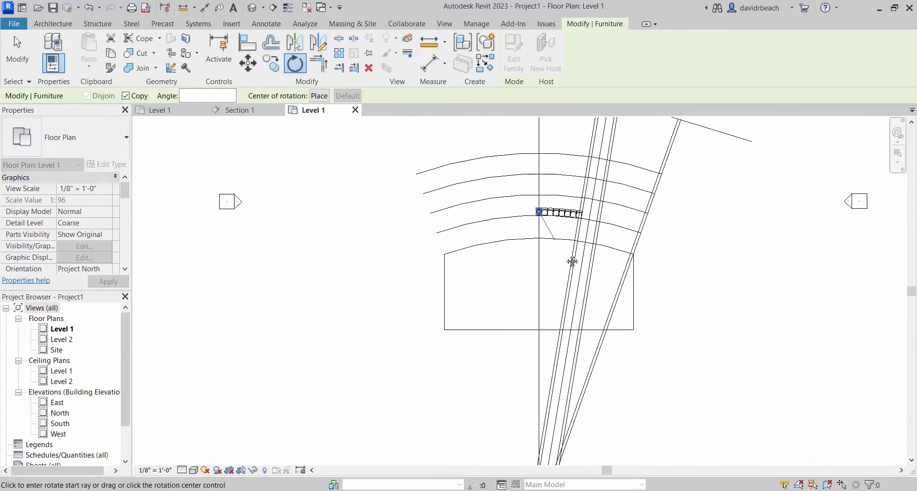
middle_click_drag(569, 253, 545, 211)
scroll(545, 211, "down", 2)
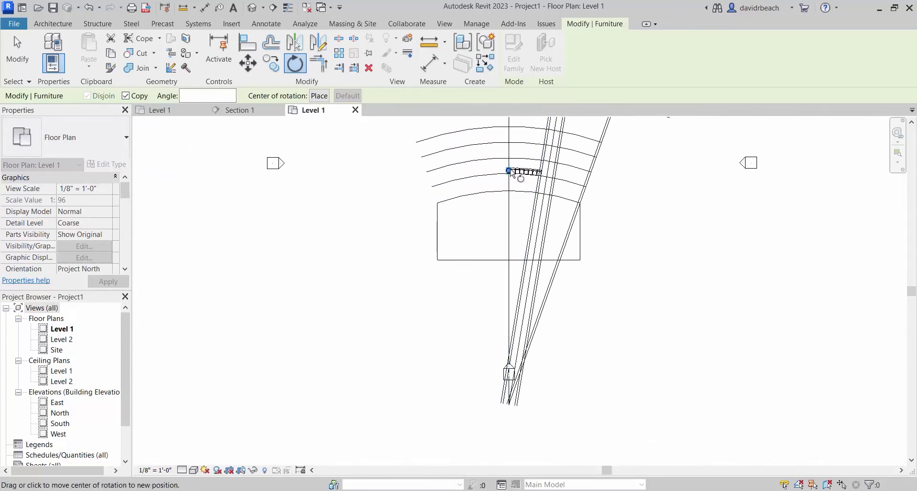
left_click_drag(510, 172, 508, 406)
scroll(525, 176, "up", 6)
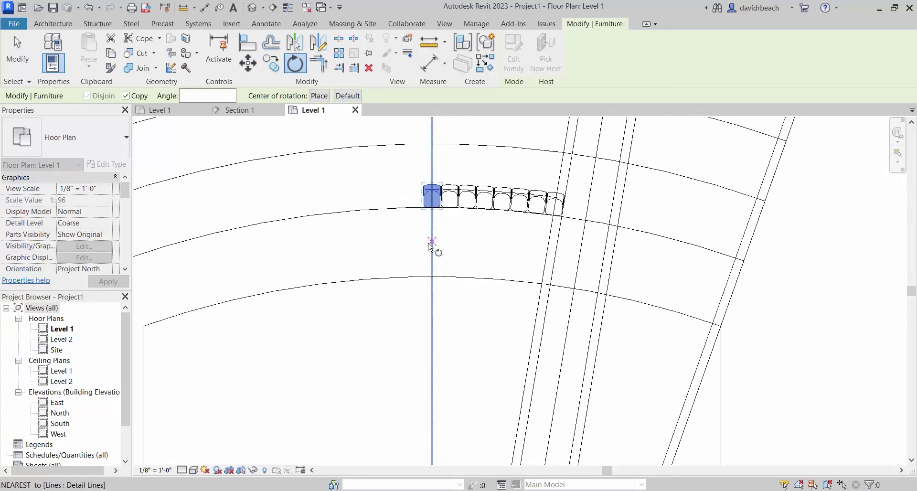
scroll(433, 246, "up", 4)
middle_click_drag(466, 196, 428, 300)
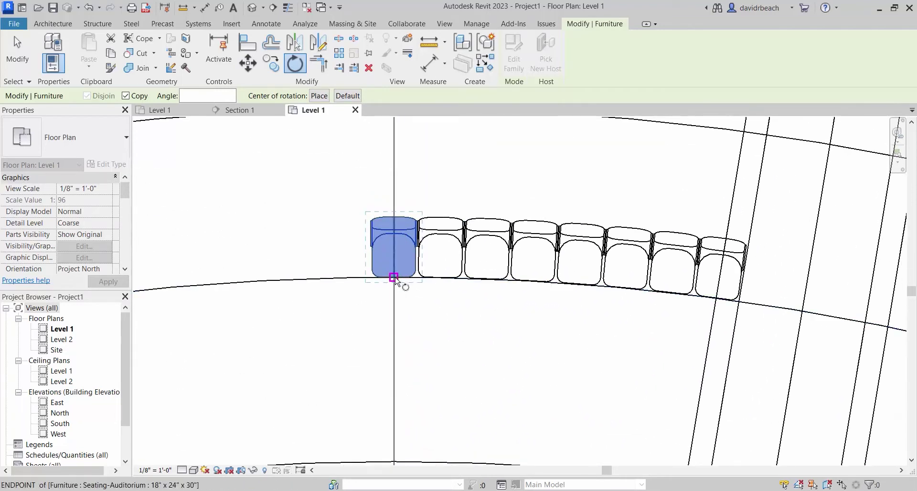
left_click(395, 279)
scroll(584, 314, "down", 2)
middle_click_drag(675, 341, 473, 283)
scroll(582, 282, "up", 3)
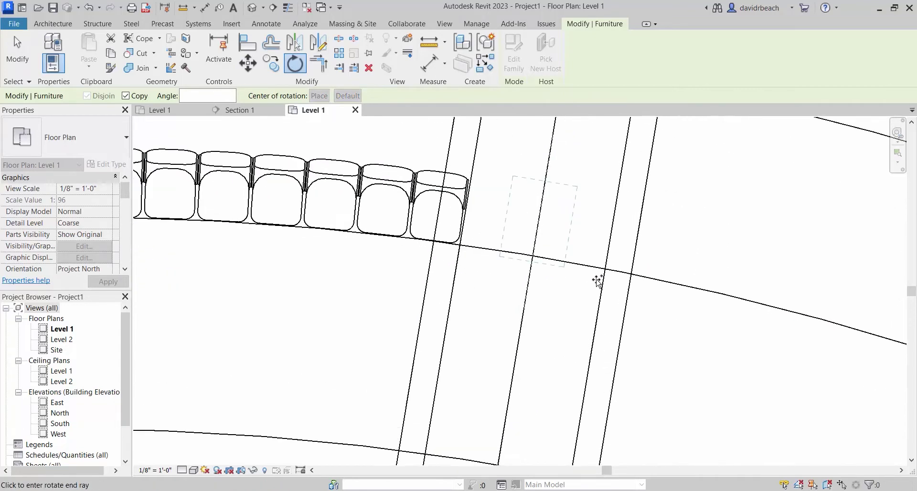
left_click(644, 273)
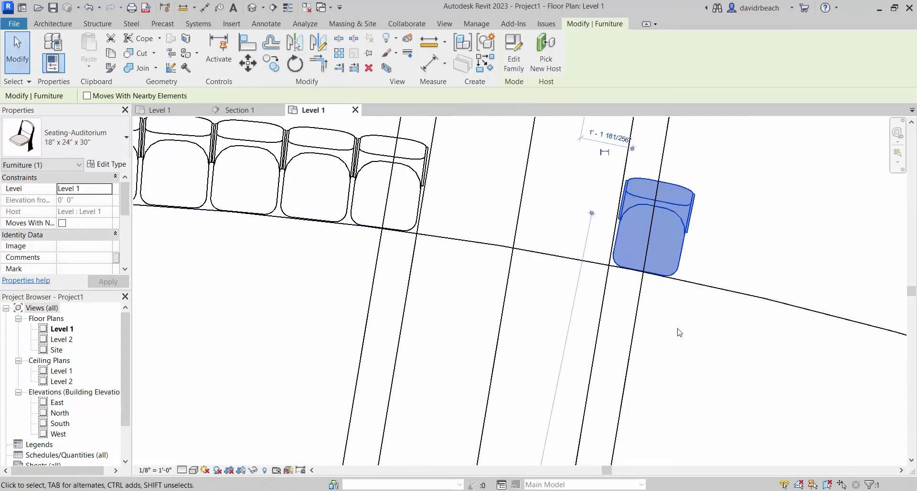
- Check the aisle line beside the new chair, then select the new chair
left_click(680, 333)
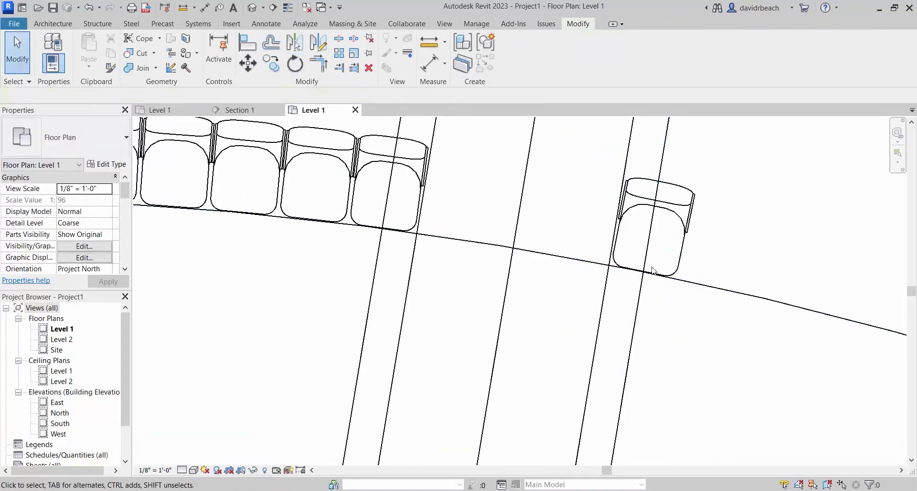
left_click(666, 150)
left_click(640, 156)
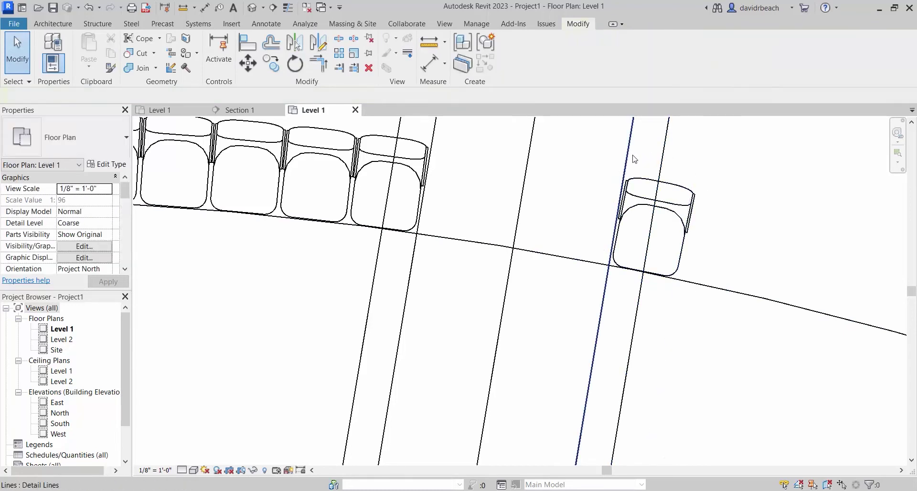
scroll(627, 206, "down", 3)
left_click(611, 193)
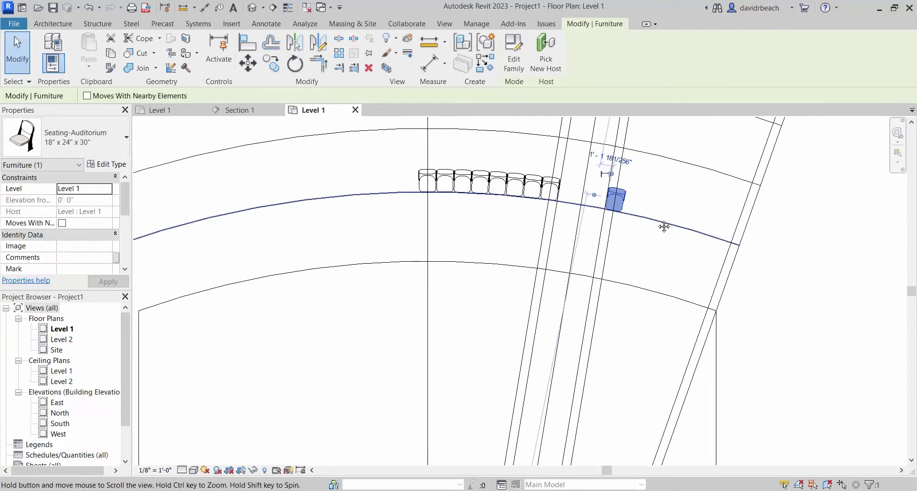
- Radially array the chair about the aisle lines' lower end, from its corner to the far arc intersection, with 6 chairs
scroll(598, 201, "down", 2)
left_click(340, 54)
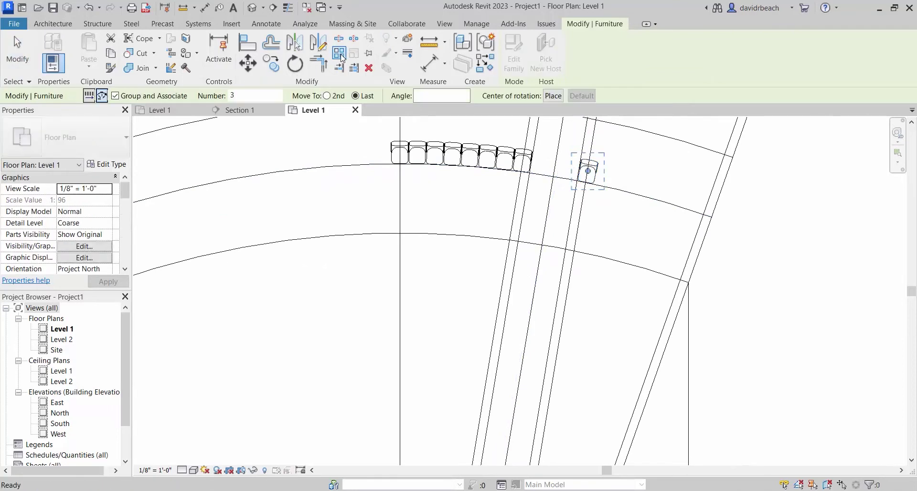
scroll(742, 290, "down", 2)
scroll(742, 290, "down", 4)
middle_click_drag(655, 231, 596, 195)
left_click_drag(575, 147, 521, 412)
scroll(475, 148, "up", 5)
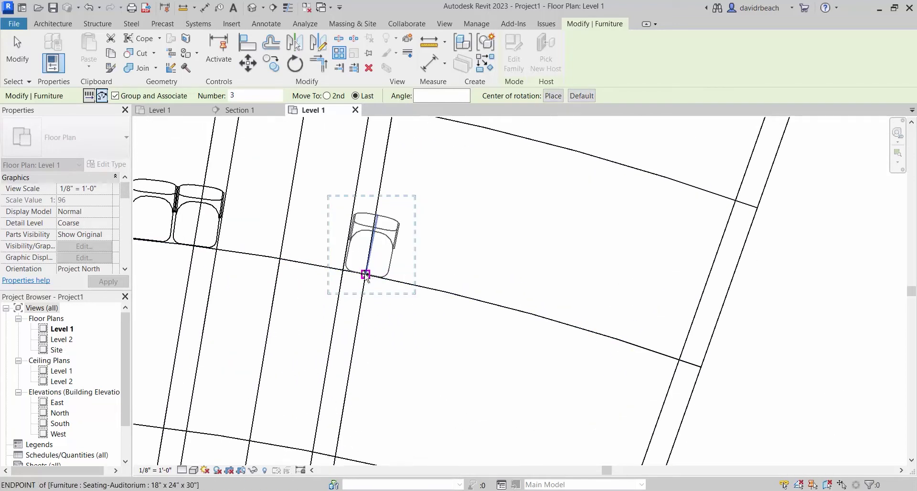
left_click(366, 275)
left_click(681, 362)
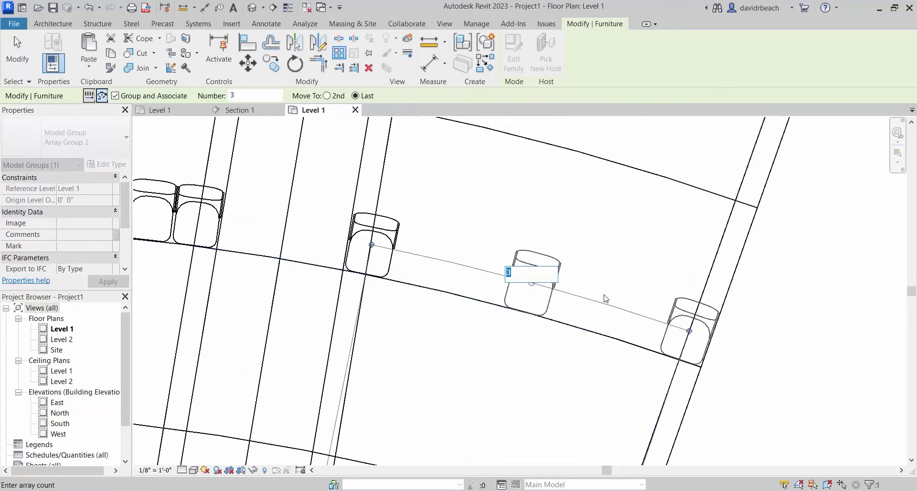
type("6")
key("Return")
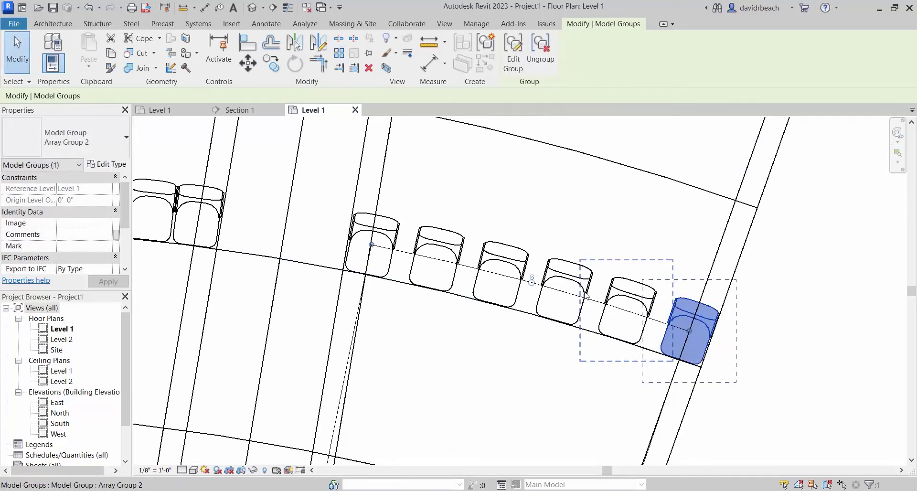
- Change the array count to 8 chairs
left_click(534, 279)
key("Return")
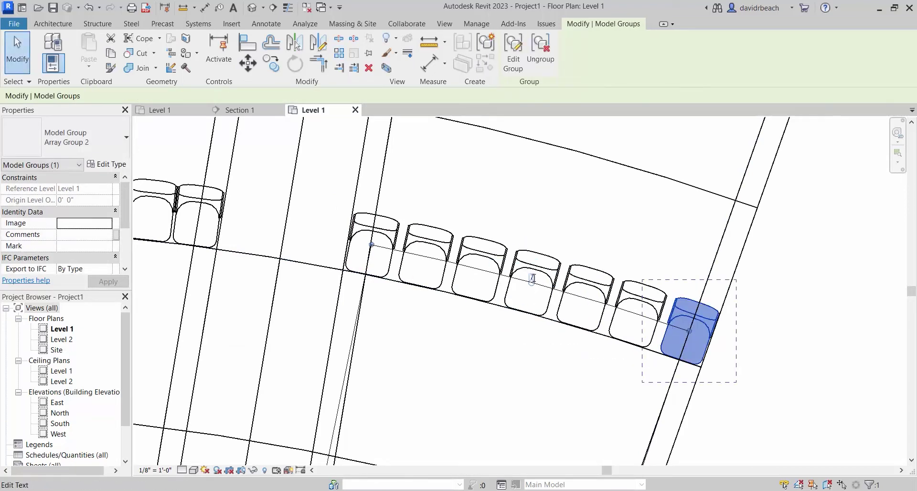
type("8")
key("Return")
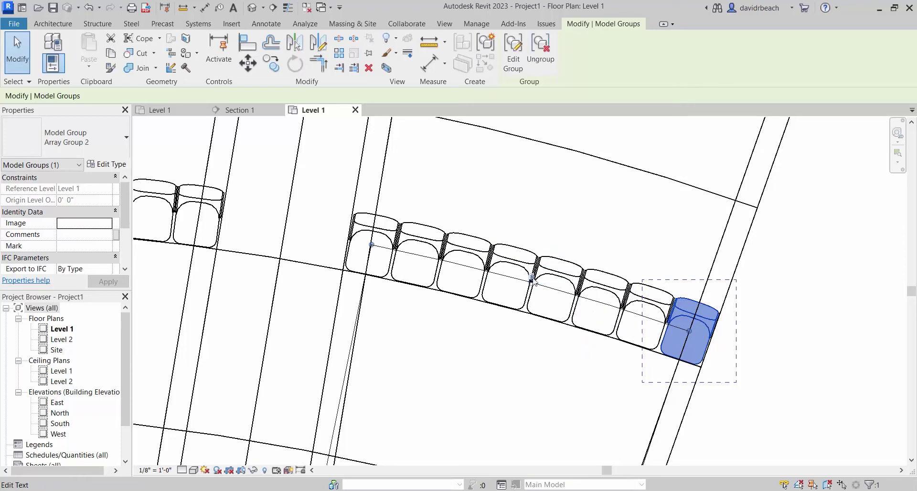
key("Escape")
scroll(568, 282, "down", 4)
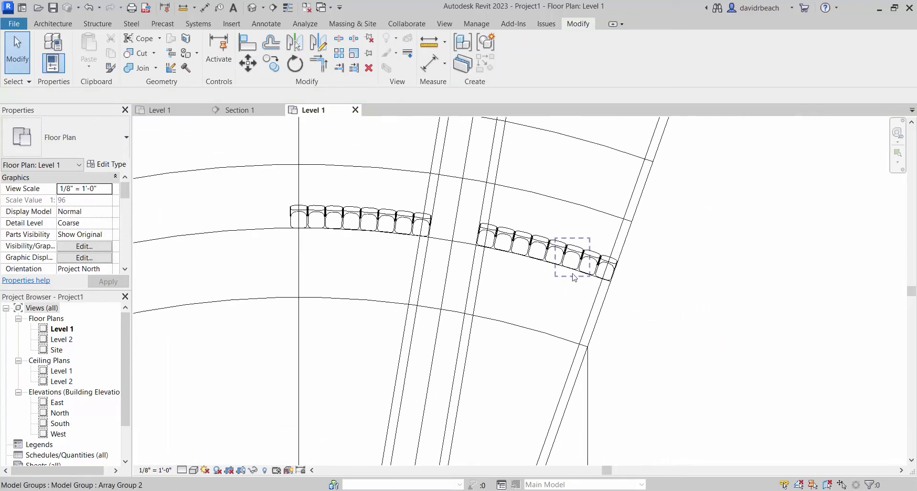
scroll(579, 283, "down", 3)
scroll(427, 186, "up", 3)
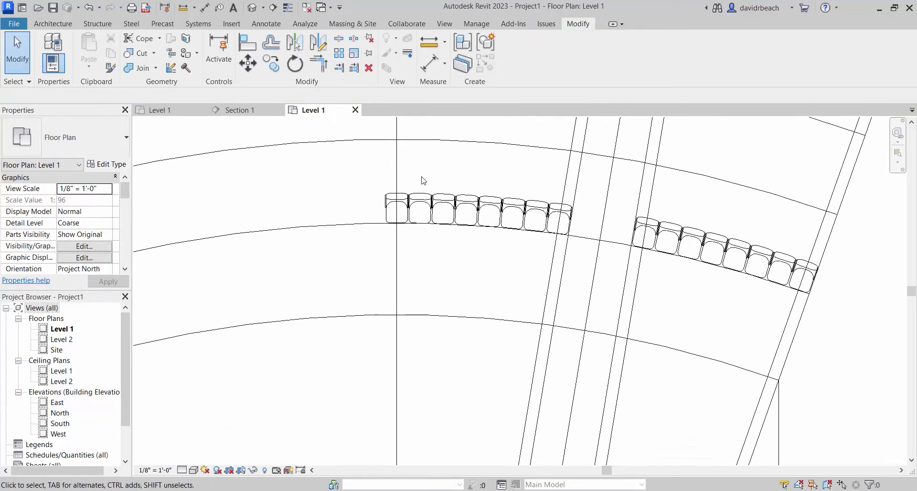
- Ungroup the central row's chair array into individual chairs
left_click(420, 198)
key("Escape")
left_click_drag(370, 173, 610, 258)
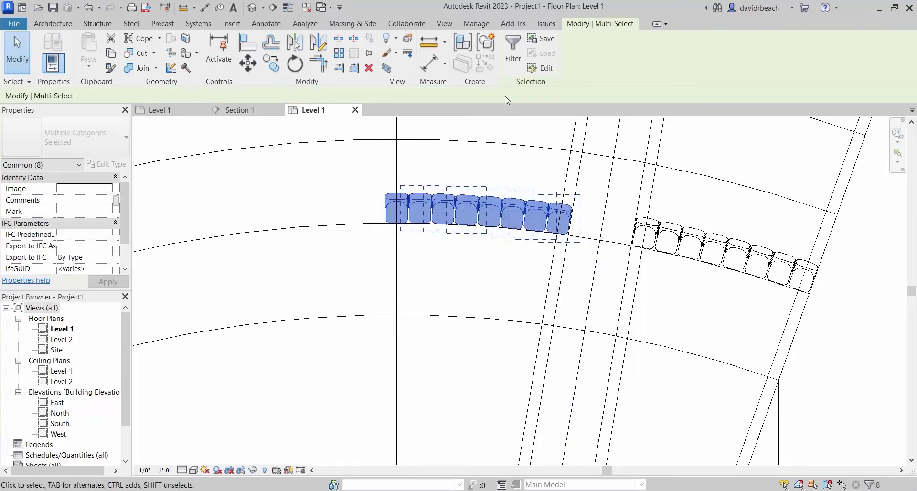
left_click(482, 160)
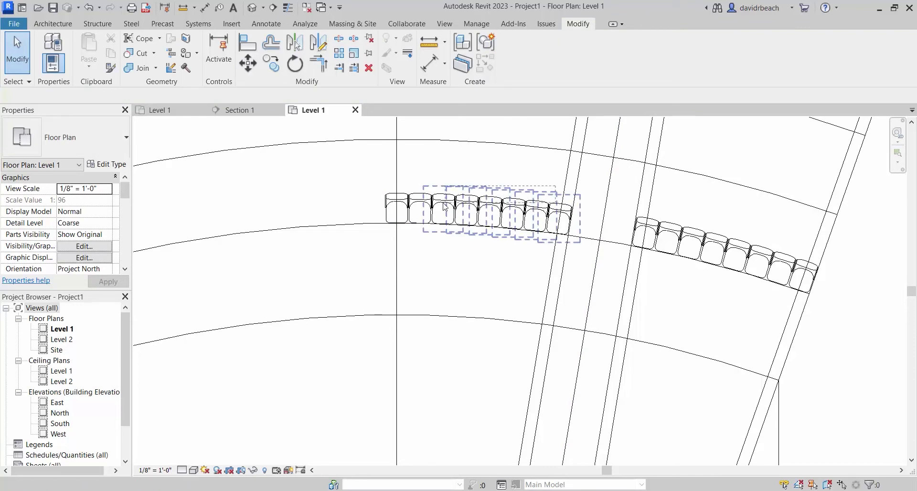
left_click(426, 209)
left_click(541, 52)
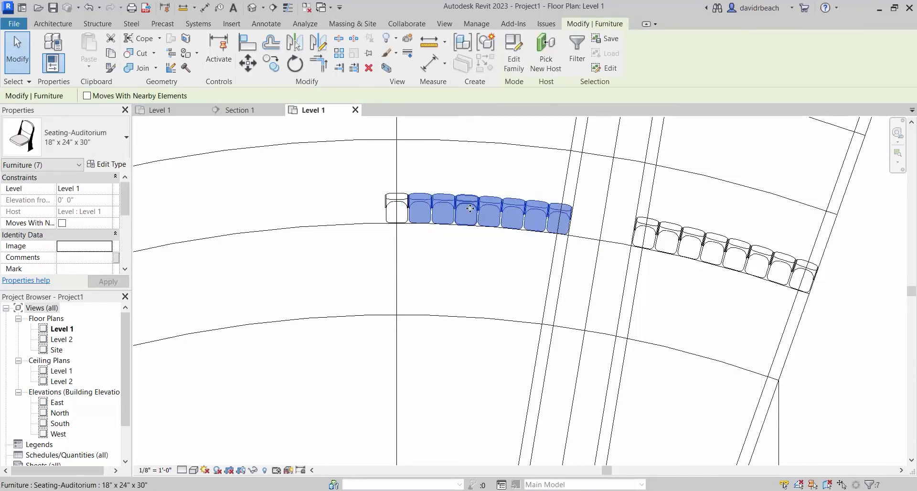
left_click(448, 184)
- Mirror the seven chairs right of centre across the vertical centre line
left_click(397, 183)
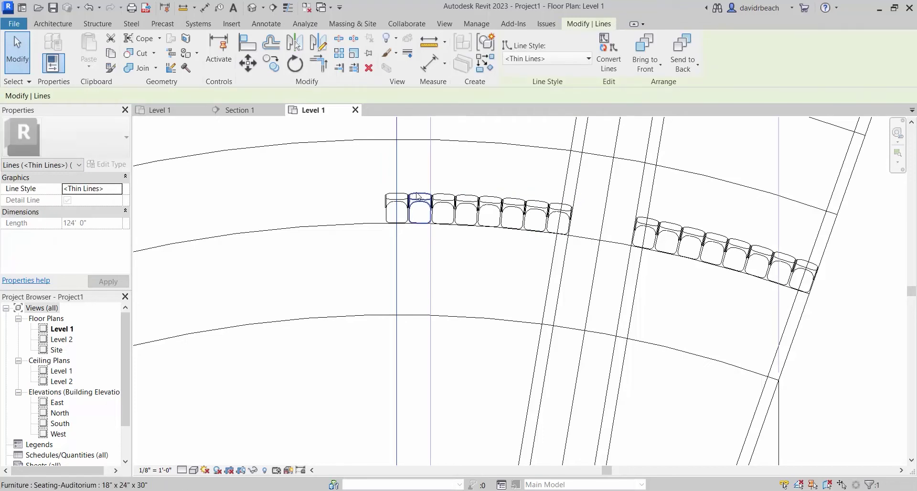
left_click(415, 177)
left_click_drag(405, 181, 577, 268)
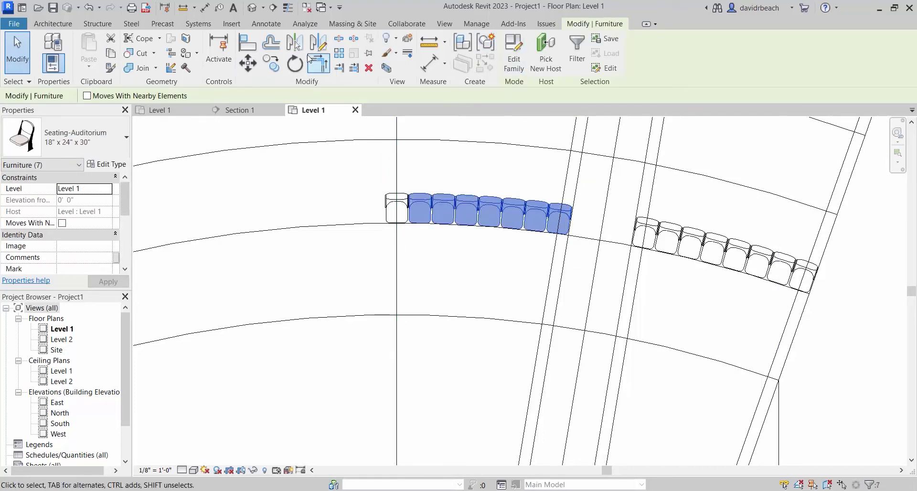
left_click(294, 43)
left_click(397, 269)
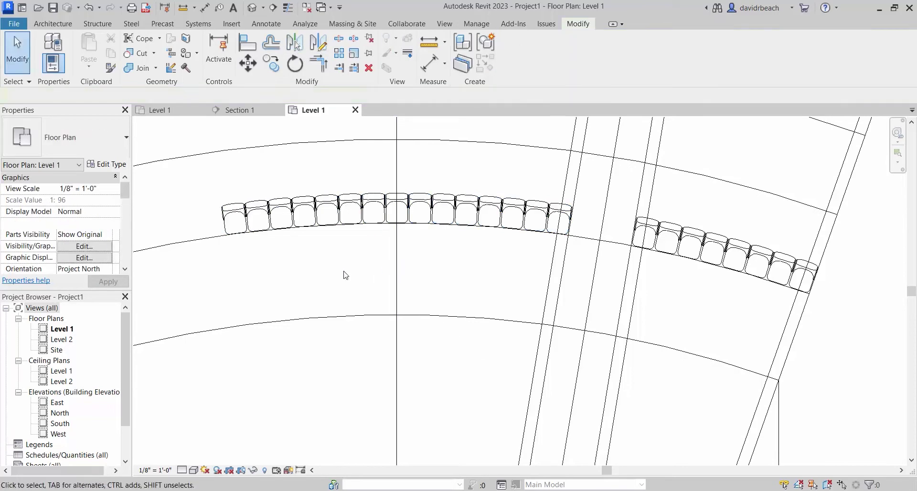
- Window-select the whole chair row across the aisle for mirroring across the centre line
scroll(411, 281, "down", 3)
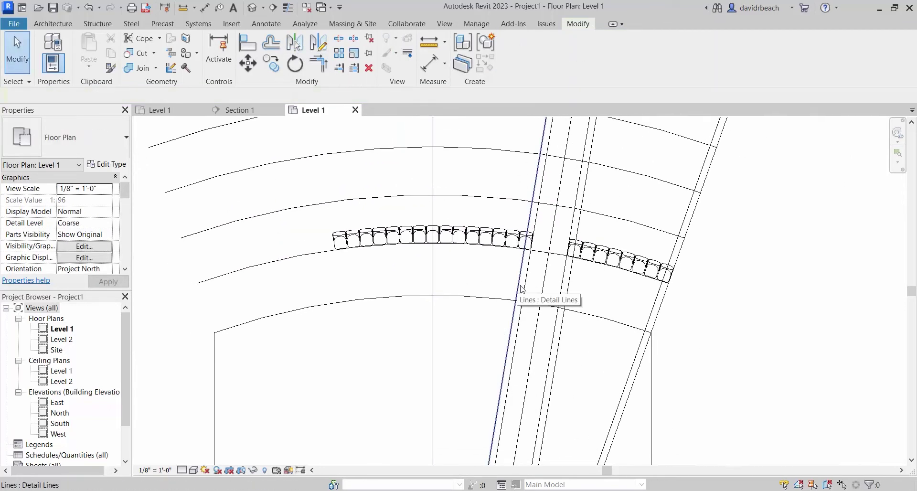
left_click_drag(567, 187, 715, 295)
left_click(708, 306)
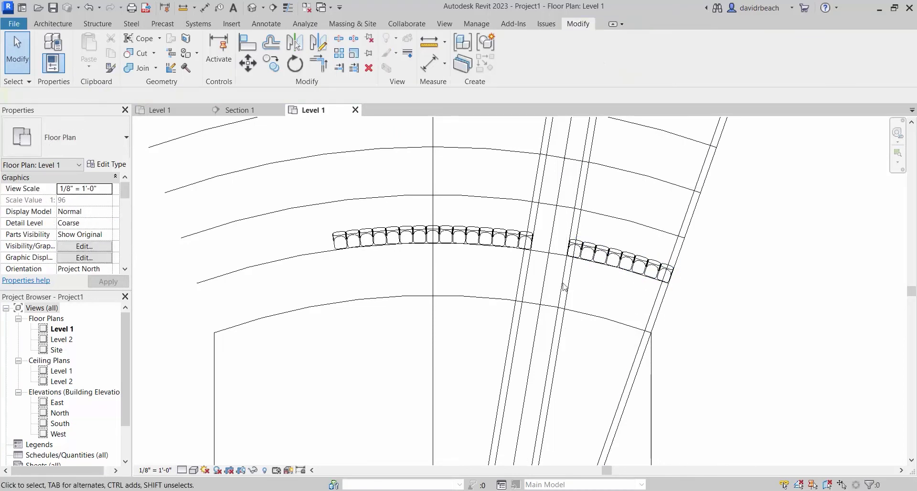
left_click_drag(553, 287, 738, 210)
left_click(293, 43)
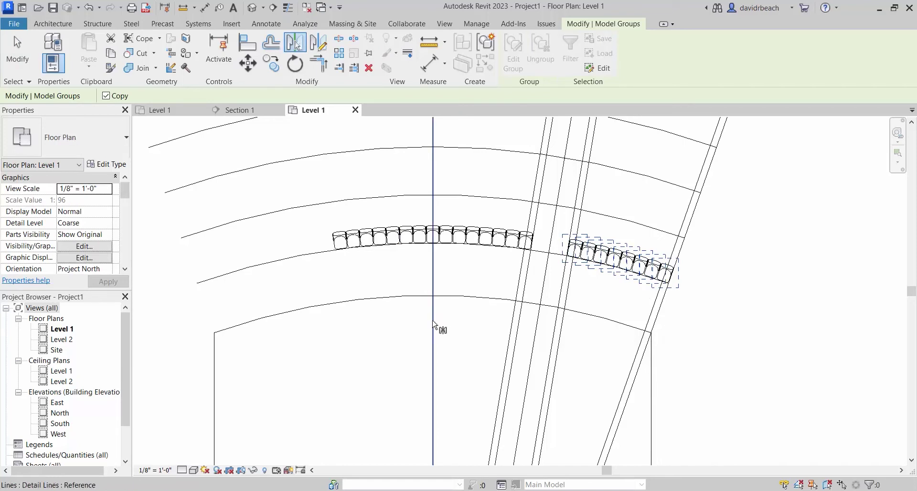
- Mirror the angled chair row across the vertical centre line and bring the central row into view
left_click(433, 323)
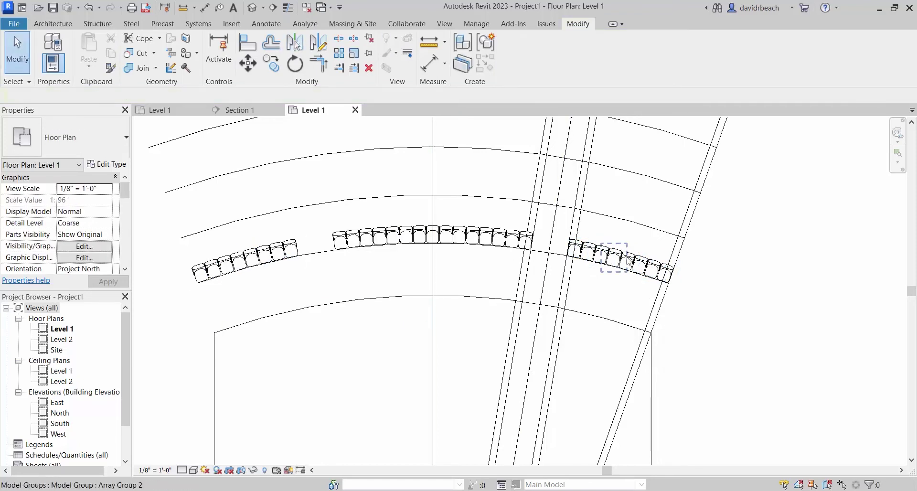
scroll(616, 246, "up", 3)
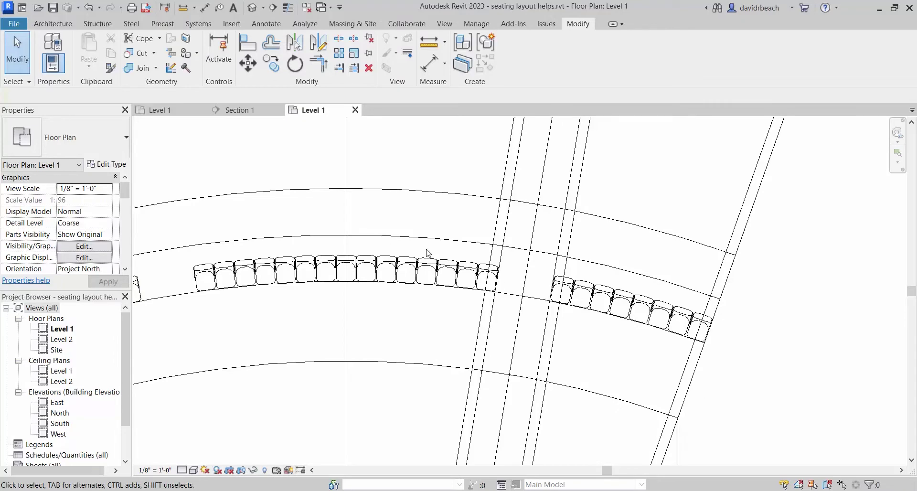
scroll(463, 270, "up", 2)
middle_click_drag(465, 271, 581, 256)
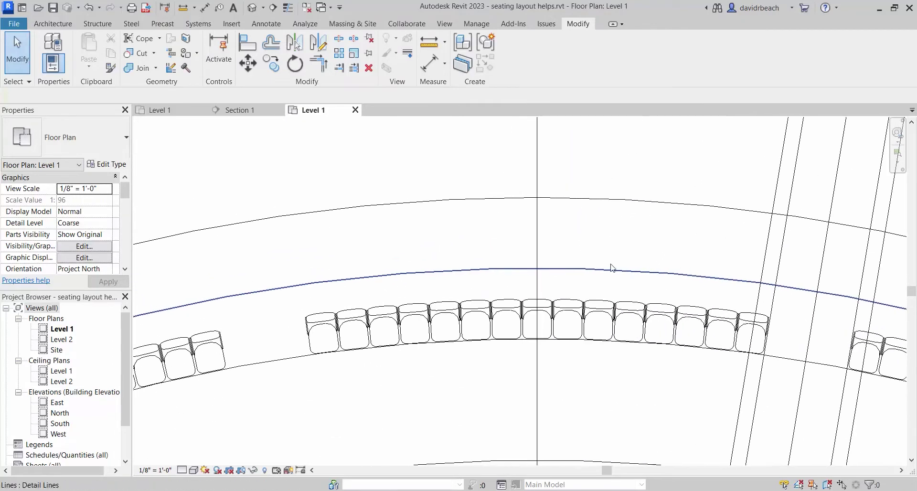
- Check the arc line above the central row and pan to show the left-side rows
middle_click_drag(323, 285, 309, 273)
scroll(374, 272, "down", 1)
middle_click_drag(242, 261, 311, 254)
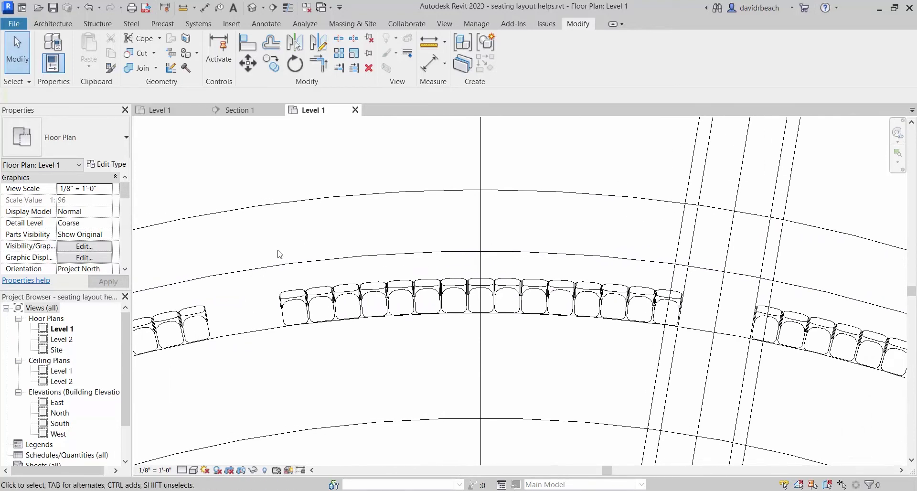
left_click(242, 275)
left_click(277, 181)
middle_click_drag(317, 199, 346, 200)
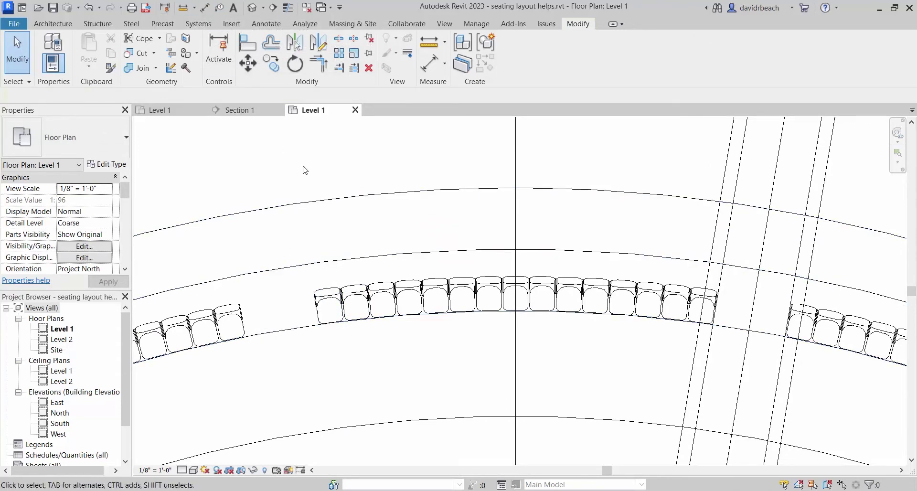
- Measure the spacing from the lower seat-row arc along the centre line
left_click(184, 7)
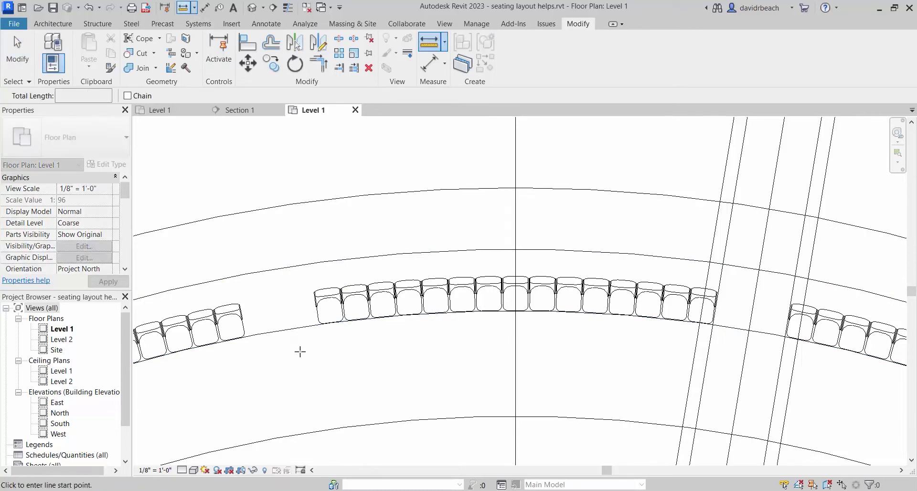
left_click(301, 328)
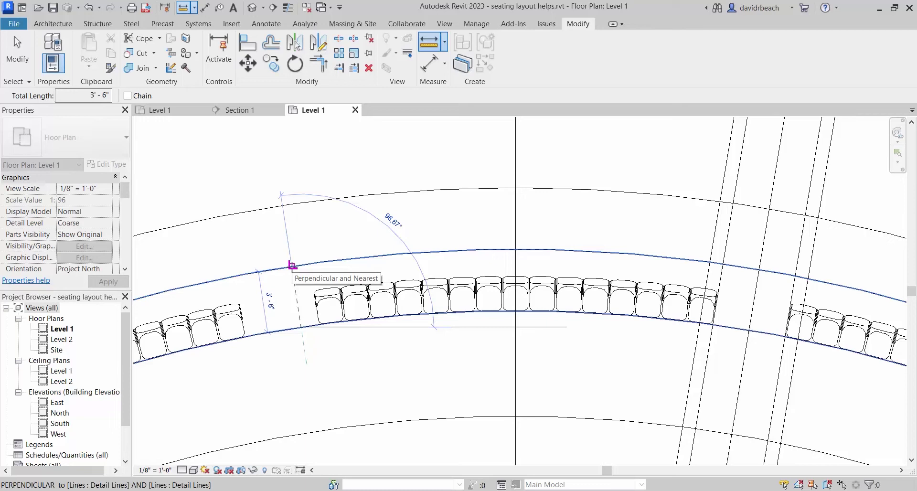
key("Escape")
key("Escape")
scroll(528, 280, "up", 3)
- Copy the front row's centre seat from its bottom midpoint up onto the next arc
left_click(483, 288)
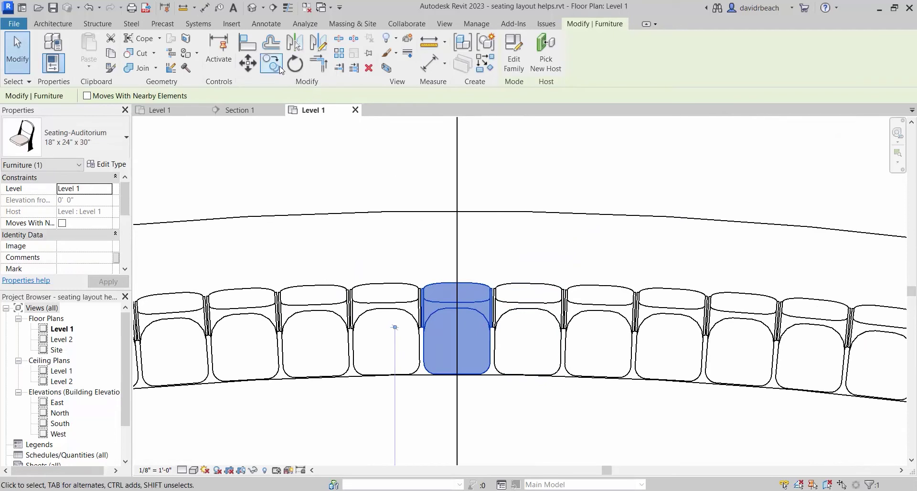
left_click(278, 67)
left_click(457, 375)
left_click(456, 211)
key("Escape")
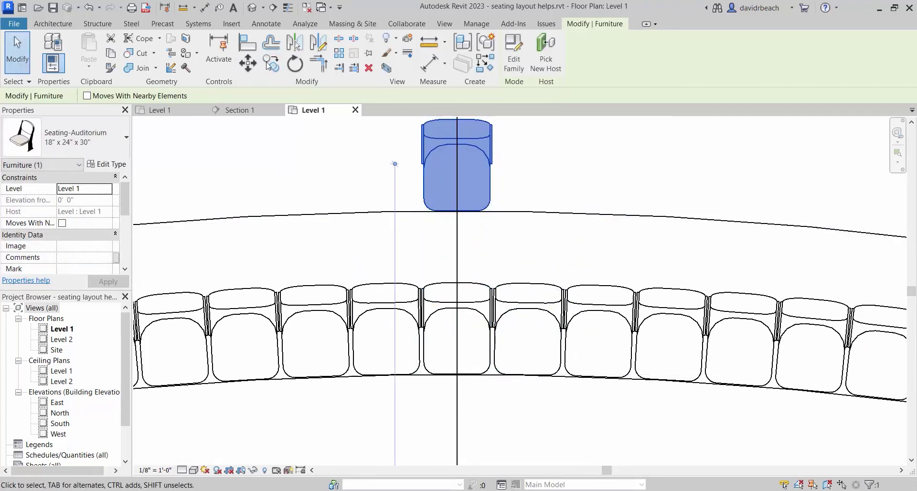
- Measure the offset between the front seat row and the upper arc
left_click(425, 43)
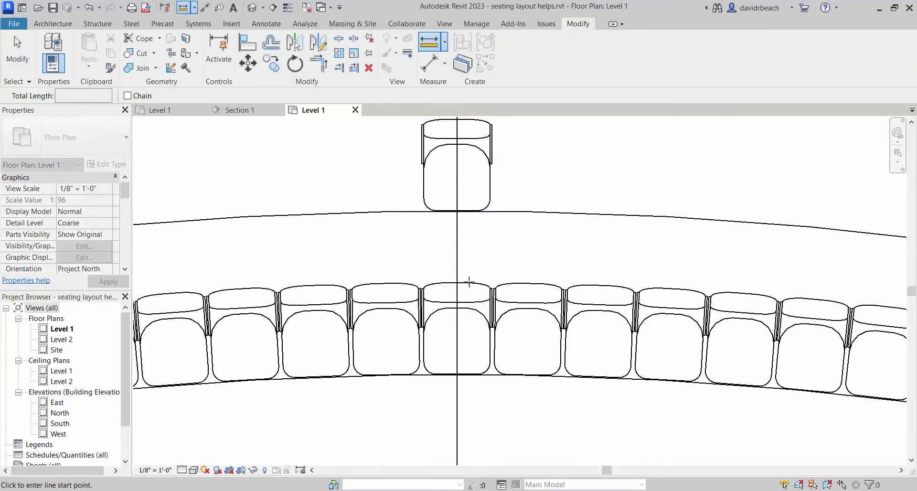
left_click(458, 282)
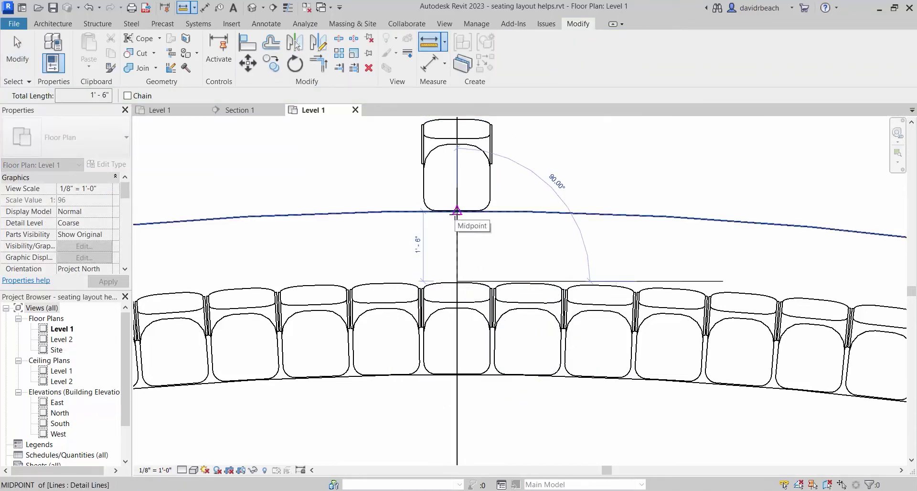
left_click(457, 217)
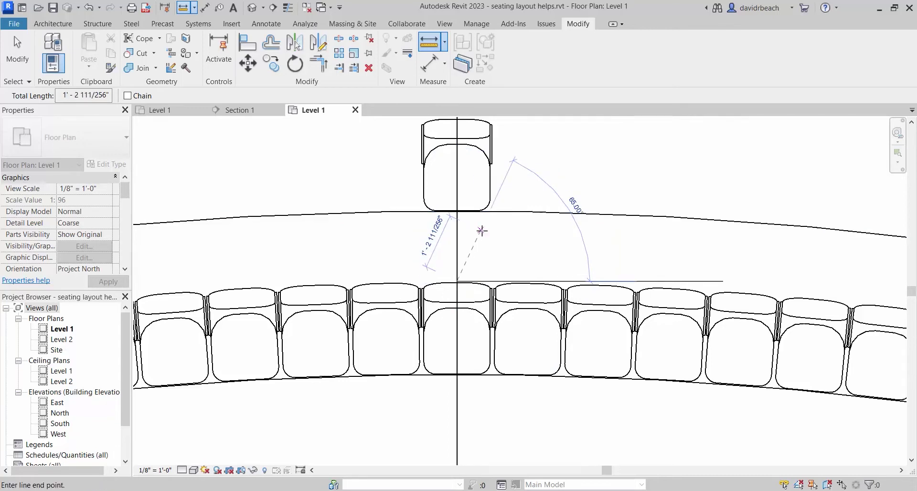
key("Escape")
key("Escape")
scroll(485, 237, "down", 3)
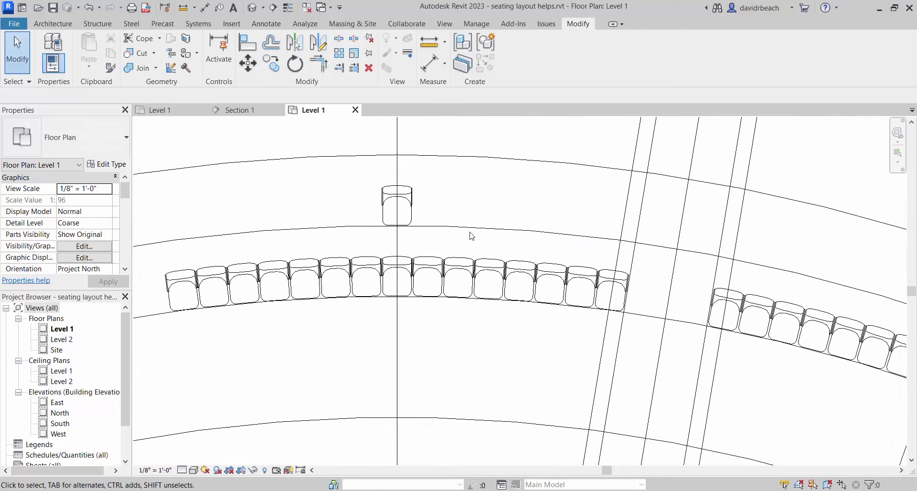
scroll(404, 179, "up", 5)
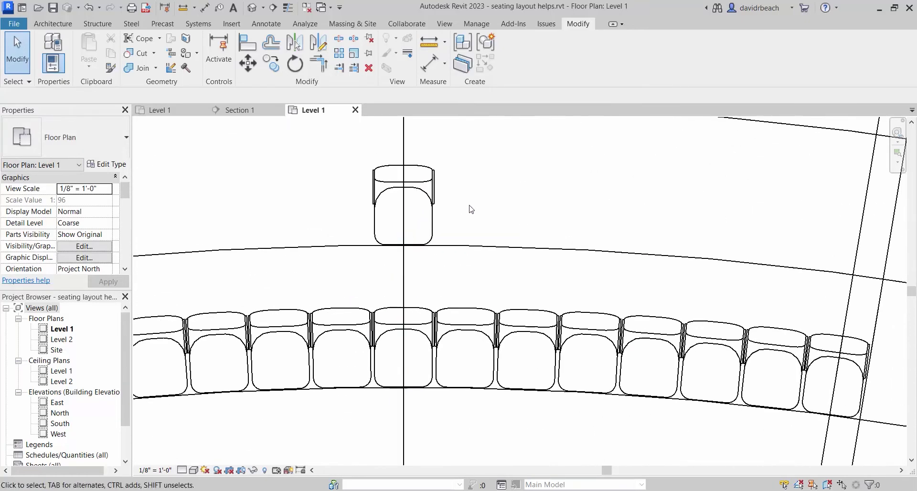
scroll(475, 213, "down", 2)
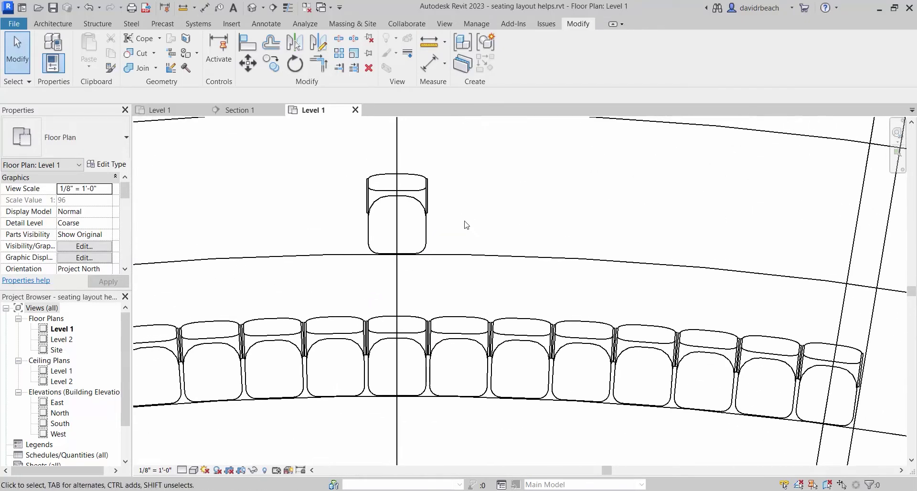
mouse_move(481, 248)
middle_mouse_down()
mouse_move(452, 224)
mouse_move(473, 260)
mouse_move(465, 251)
middle_mouse_up()
scroll(470, 211, "down", 1)
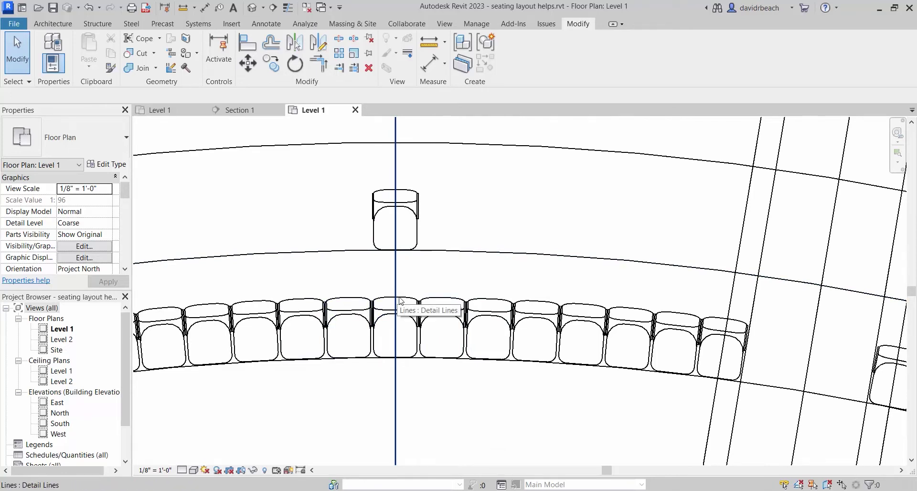
scroll(412, 233, "up", 2)
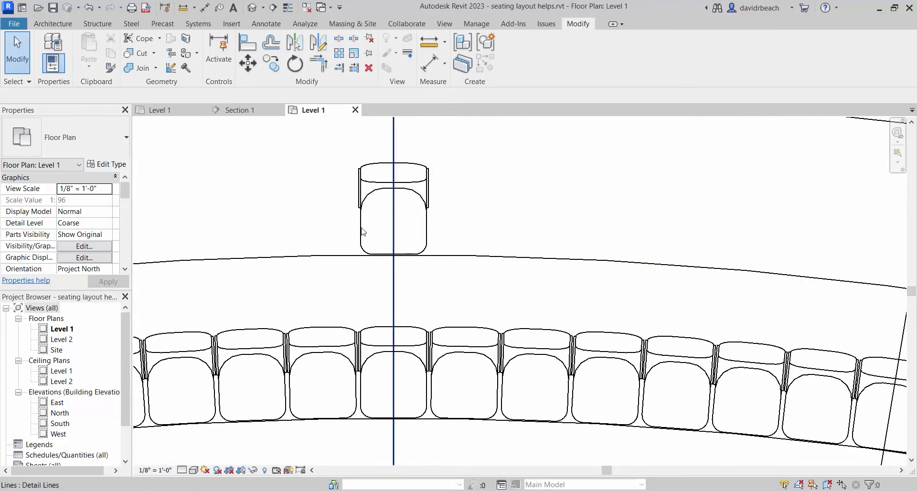
scroll(465, 251, "down", 4)
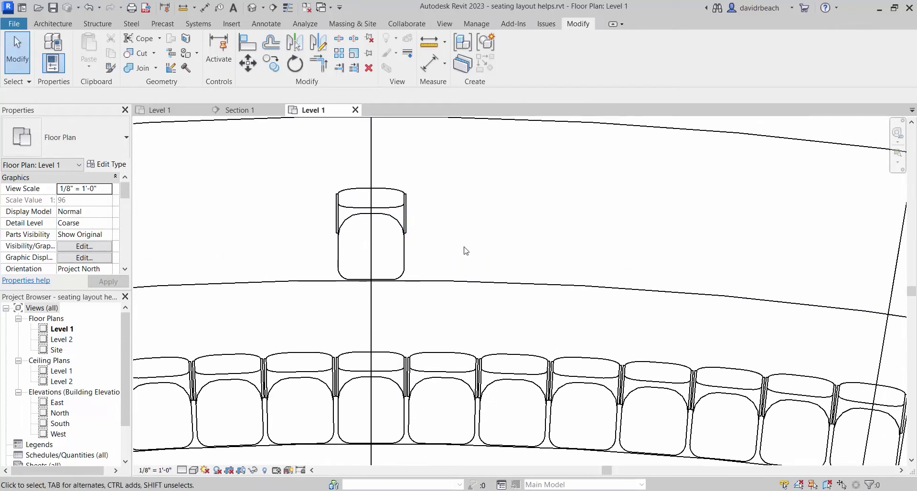
scroll(420, 259, "up", 1)
scroll(420, 259, "down", 3)
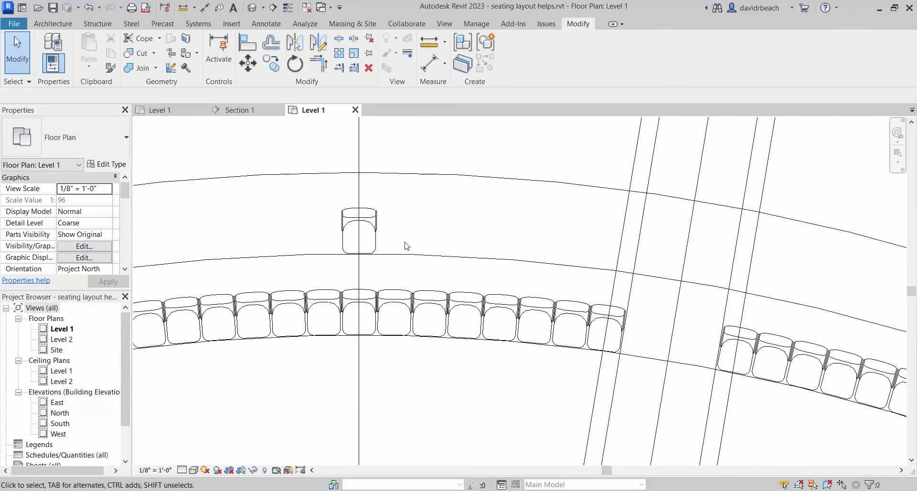
mouse_move(407, 245)
middle_mouse_down()
mouse_move(426, 242)
mouse_move(400, 232)
middle_mouse_up()
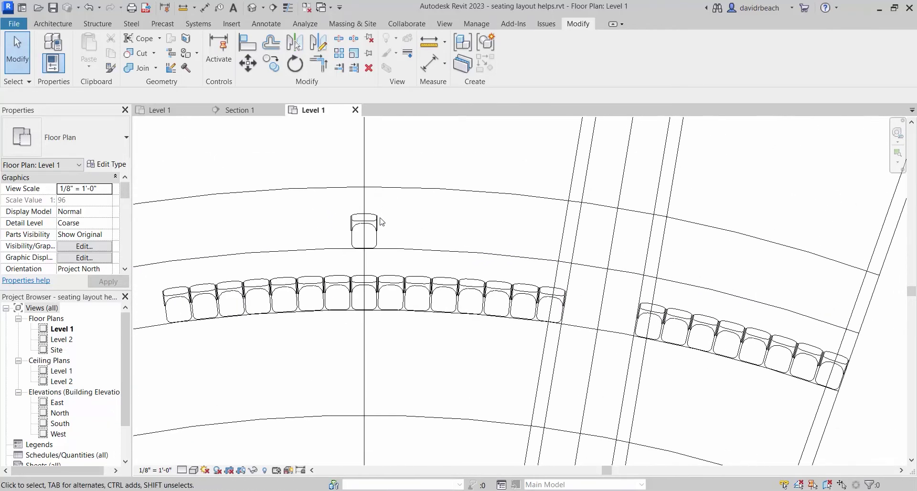
- Start a radial array of the copied seat with its rotation centre at the arcs' centre point
left_click(366, 216)
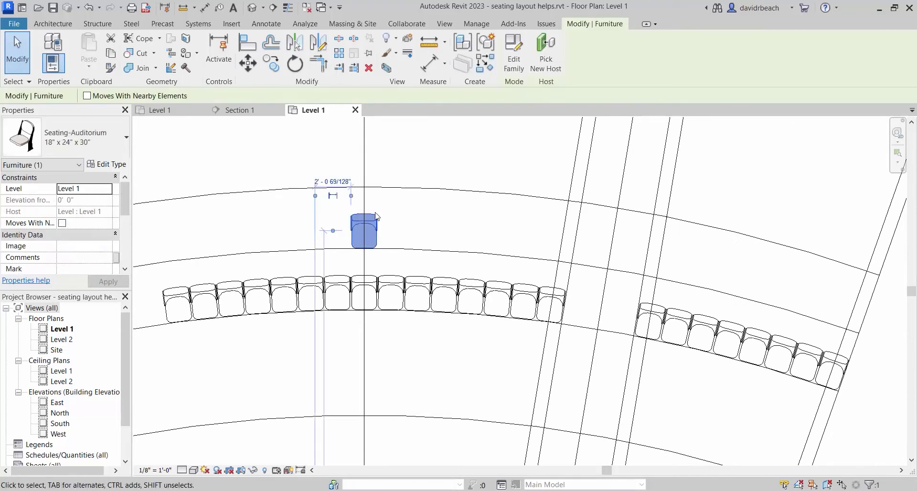
left_click(339, 52)
left_click(102, 95)
scroll(432, 276, "down", 4)
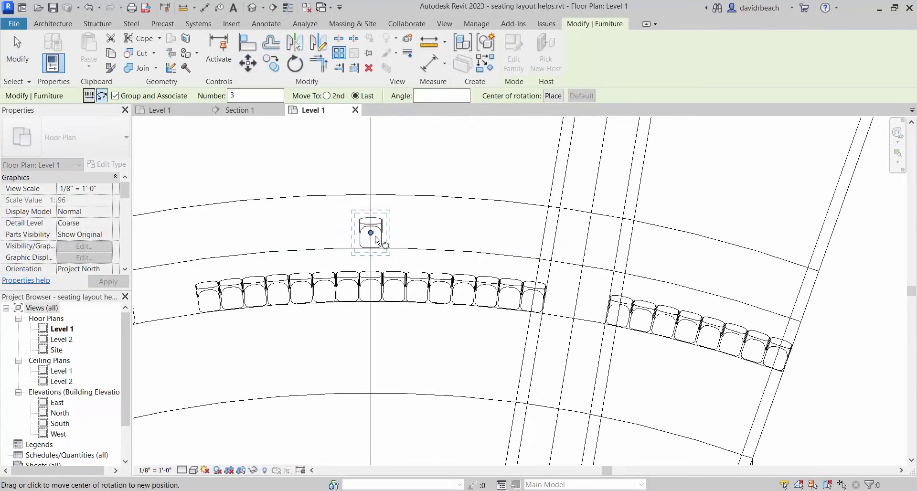
middle_click_drag(513, 315, 494, 190)
scroll(494, 190, "down", 4)
left_click_drag(450, 139, 444, 417)
- Sweep the array from the seat's bottom point to where the arc meets the aisle, 9 seats
scroll(404, 277, "up", 6)
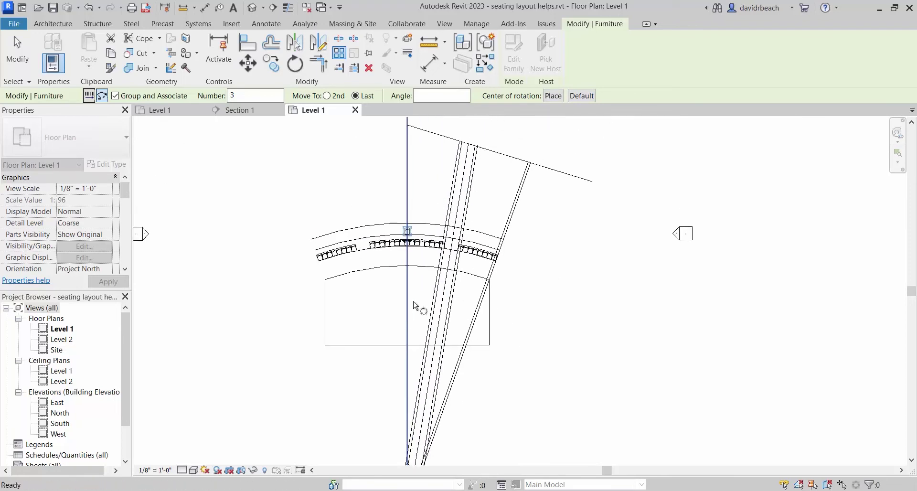
scroll(404, 277, "up", 3)
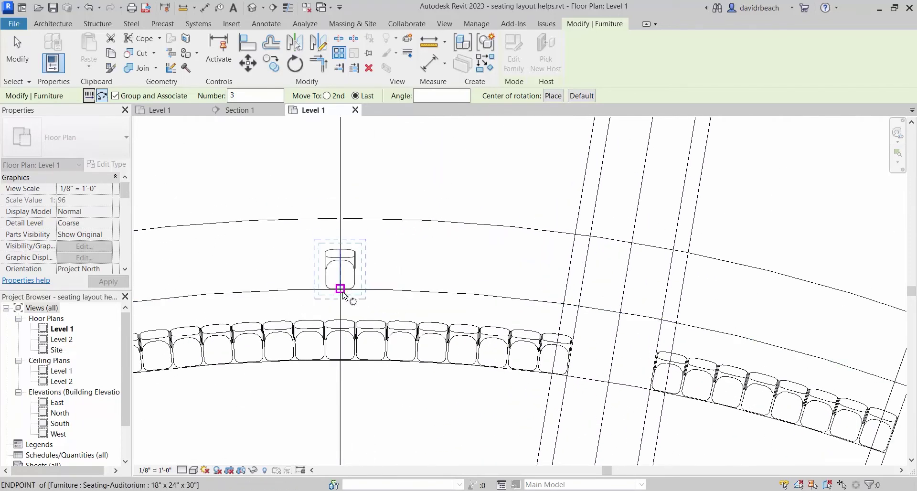
left_click(342, 293)
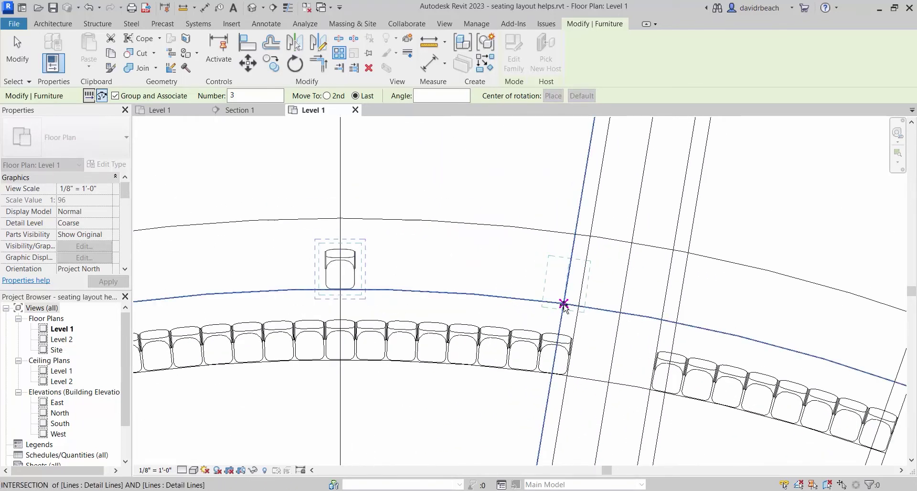
left_click(564, 303)
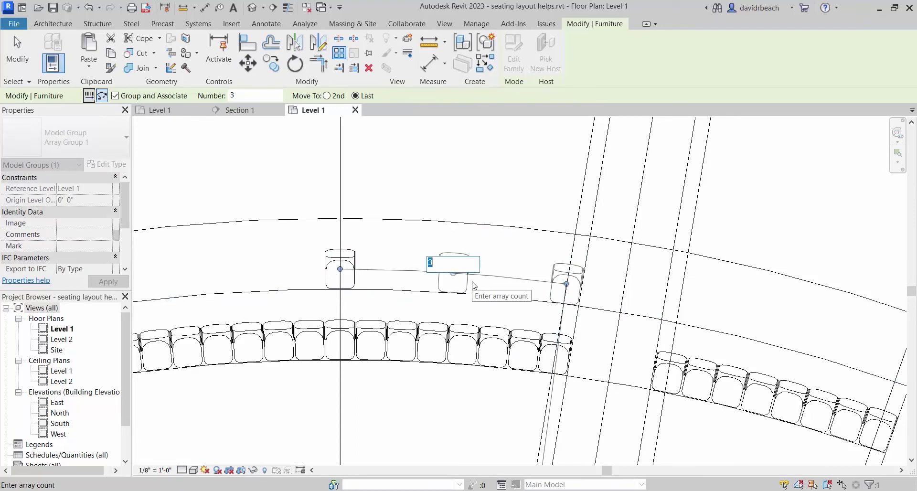
type("9")
key("Return")
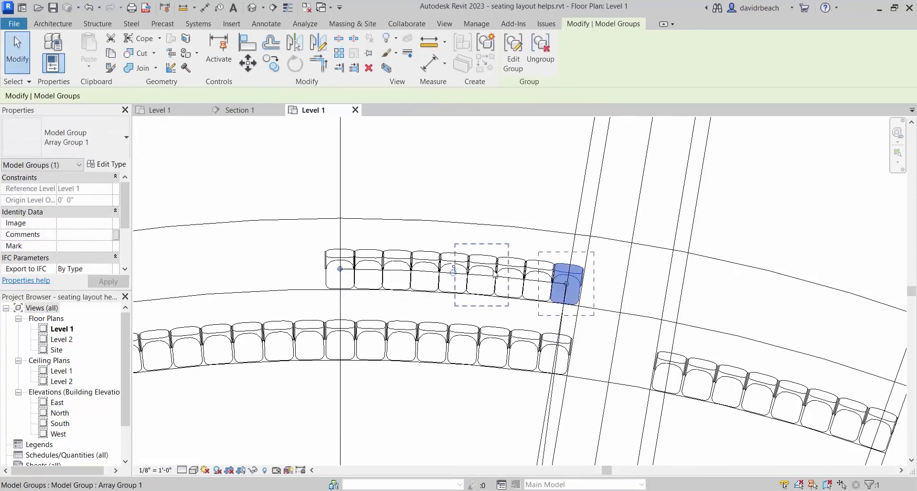
- Change the array's seat count to 28, then settle on 8 seats
scroll(503, 279, "up", 3)
scroll(514, 291, "down", 1)
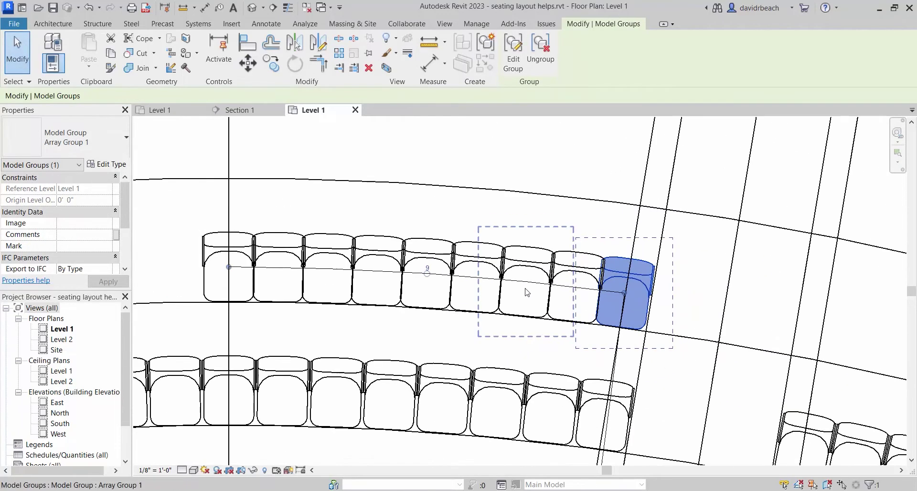
left_click(427, 269)
type("28")
key("Return")
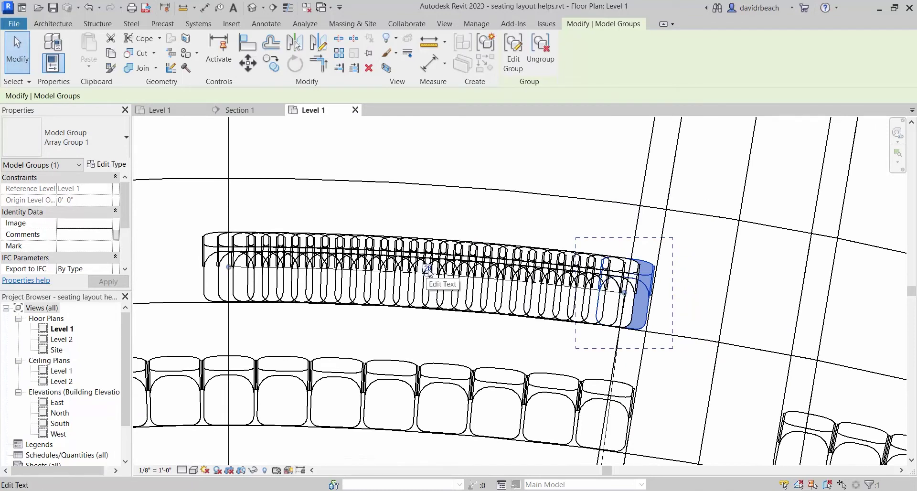
left_click(426, 268)
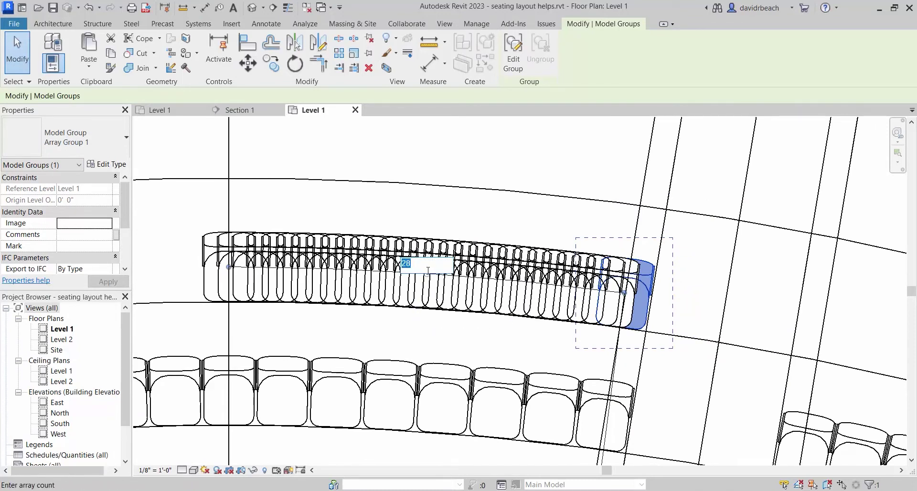
type("8")
key("Return")
- Ungroup the new row's array groups into individual seats
left_click(519, 163)
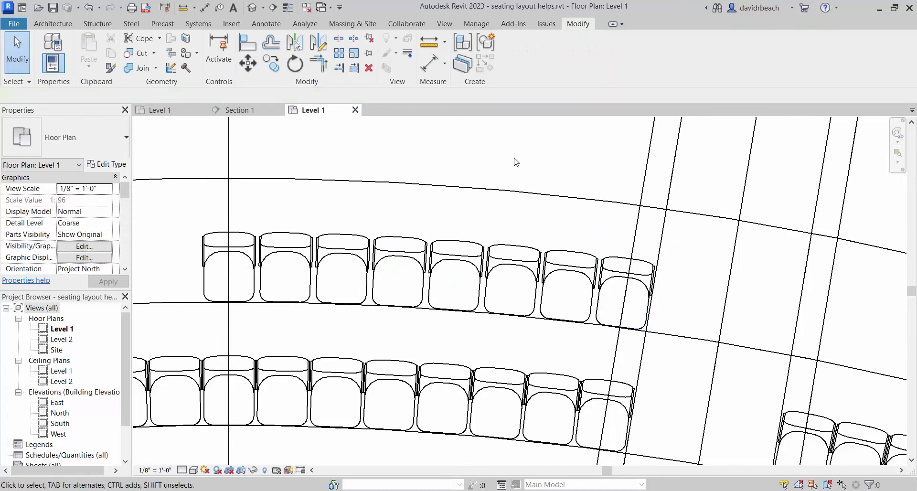
scroll(528, 173, "down", 3)
left_click(352, 231)
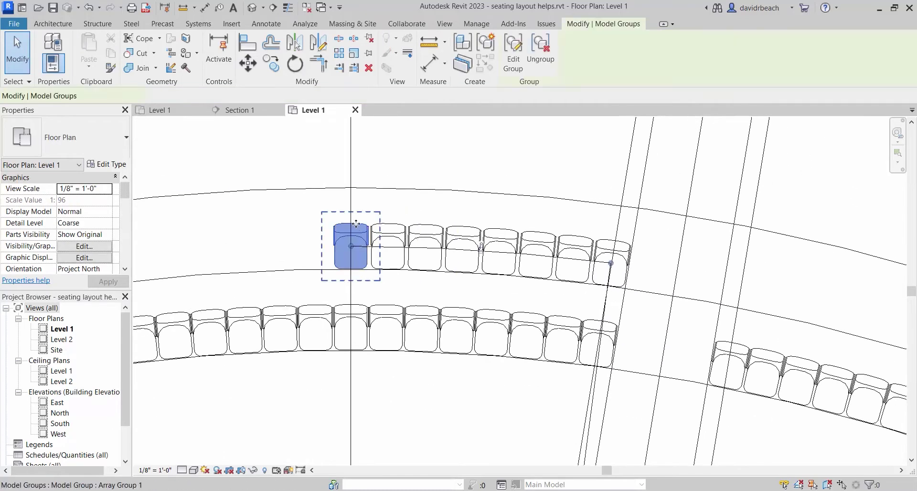
left_click(543, 45)
left_click_drag(291, 155, 712, 308)
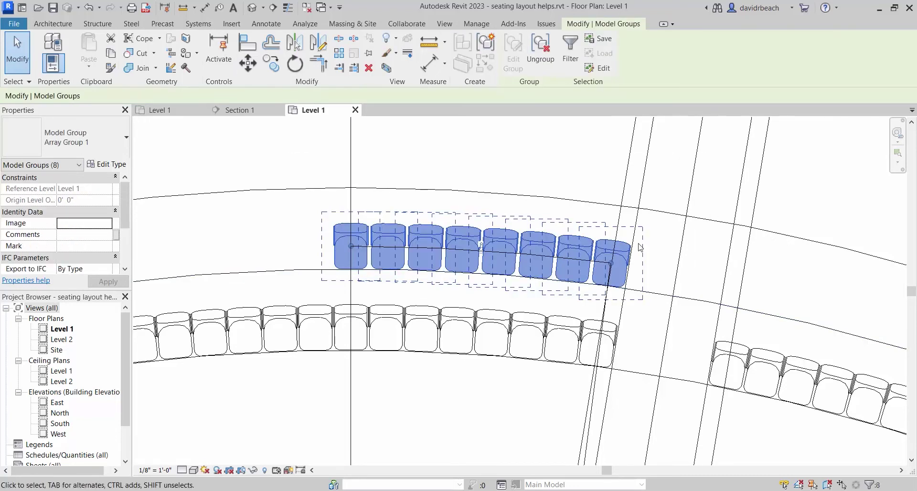
left_click(542, 53)
left_click(514, 155)
- Mirror copies of the seven right-hand seats across the vertical centre line
scroll(377, 176, "down", 2)
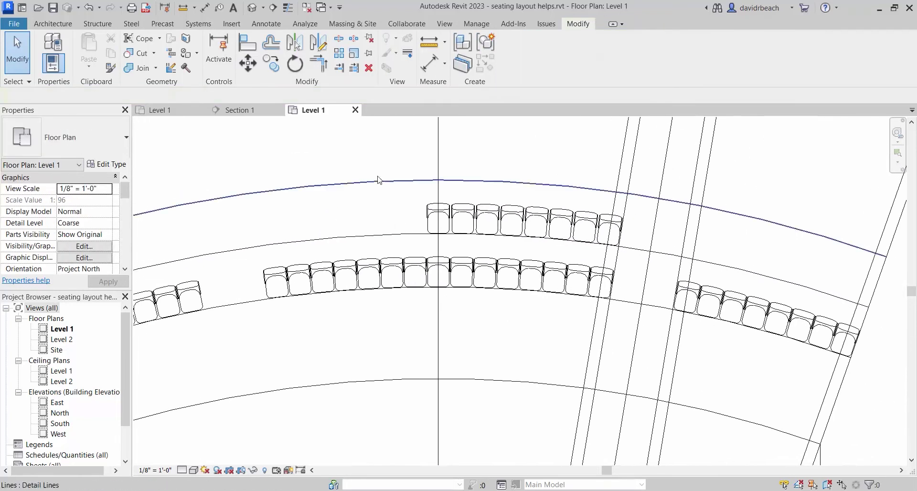
left_click_drag(447, 161, 646, 261)
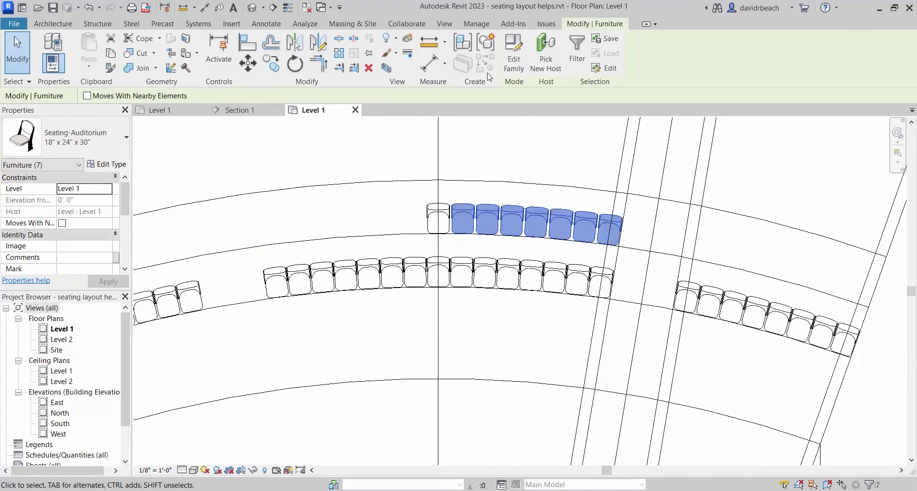
left_click(308, 48)
left_click(438, 151)
left_click(511, 153)
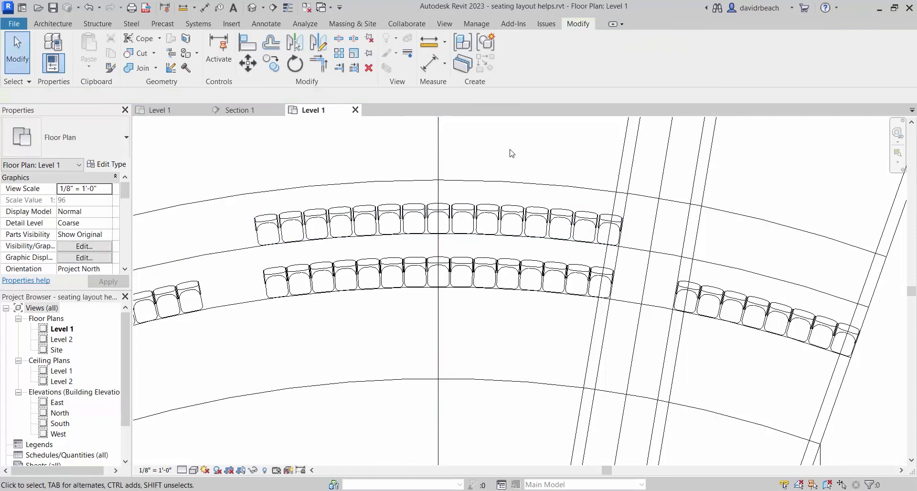
left_click(463, 221)
left_click(489, 146)
- Copy the upper row's centre seat up onto the next arc
left_click(447, 211)
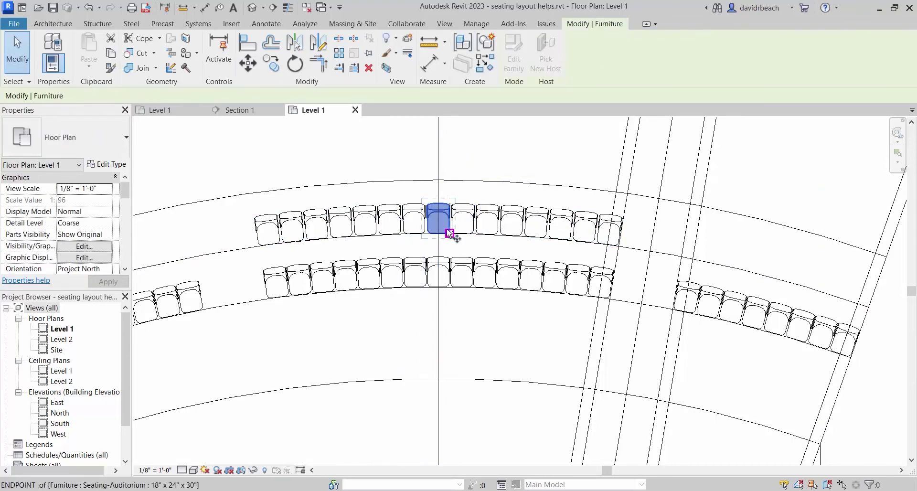
key("c")
key("o")
scroll(444, 239, "up", 3)
left_click(429, 239)
middle_click_drag(429, 239, 417, 315)
key("Escape")
scroll(462, 211, "down", 4)
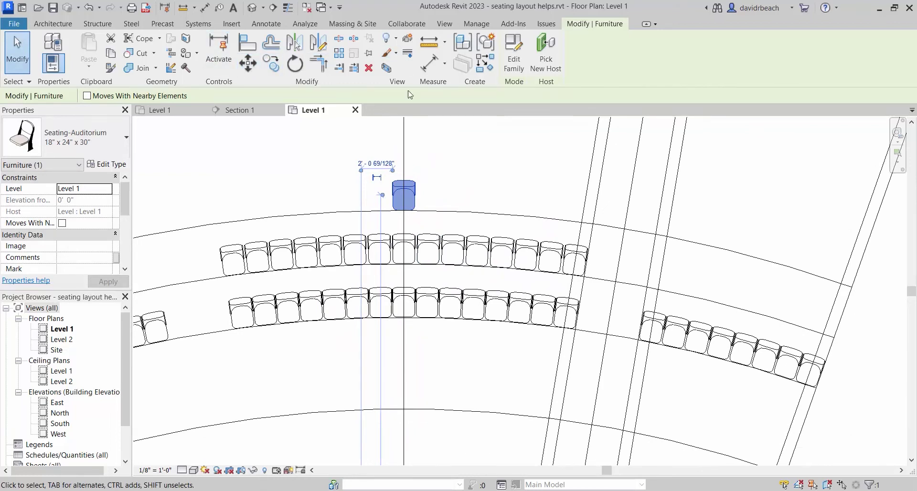
- Start a radial array of the chair centred on the aisle lines' bottom endpoint
left_click(340, 53)
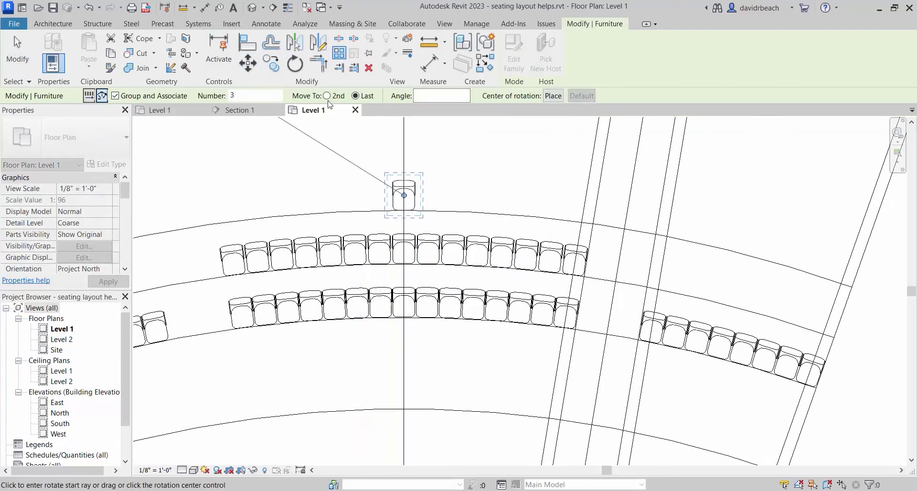
scroll(501, 201, "down", 5)
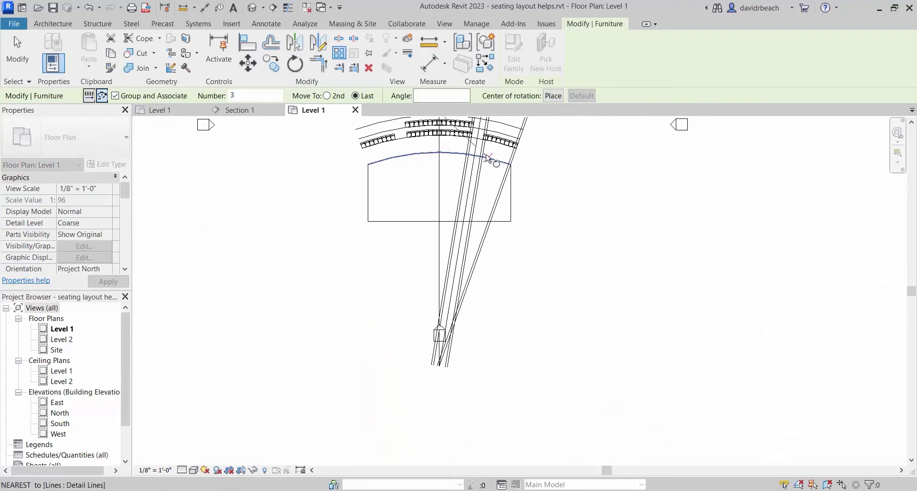
middle_click_drag(444, 125, 444, 155)
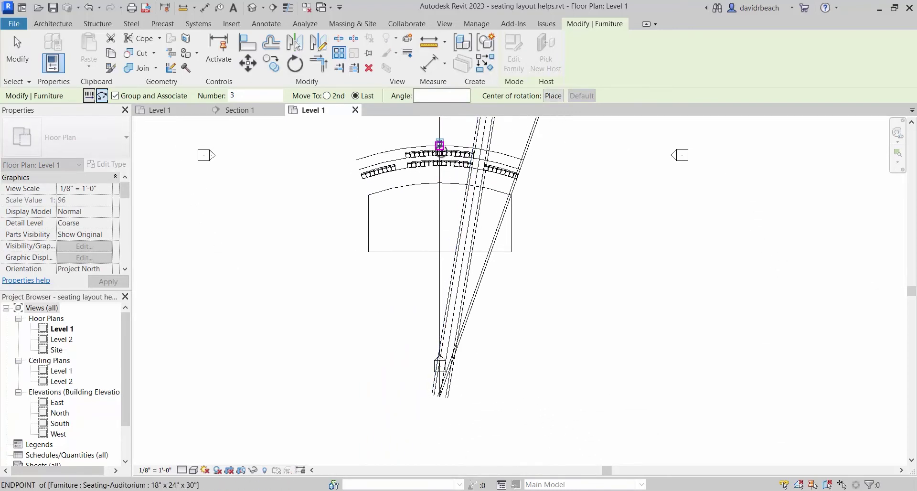
left_click(440, 146)
left_click(440, 396)
middle_click_drag(453, 249, 447, 274)
scroll(433, 172, "up", 7)
- Array the chair from the centre line to the aisle intersection with a count of 9
left_click(433, 171)
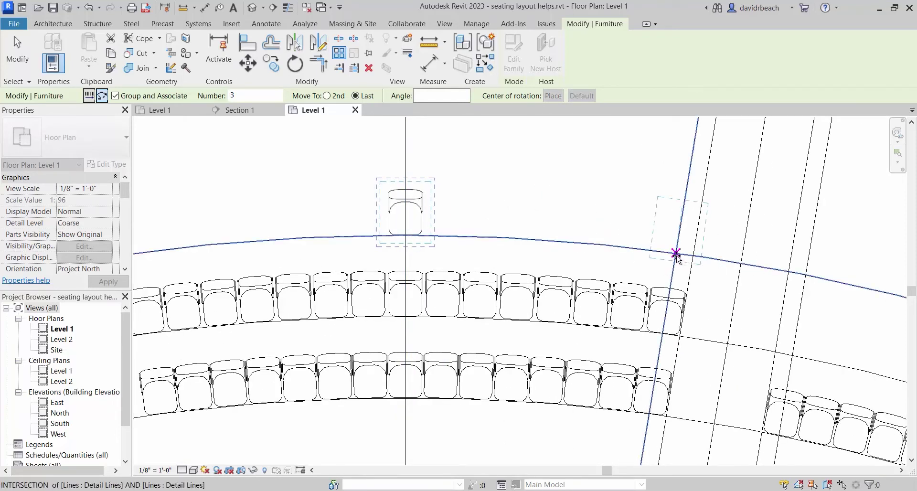
left_click(677, 253)
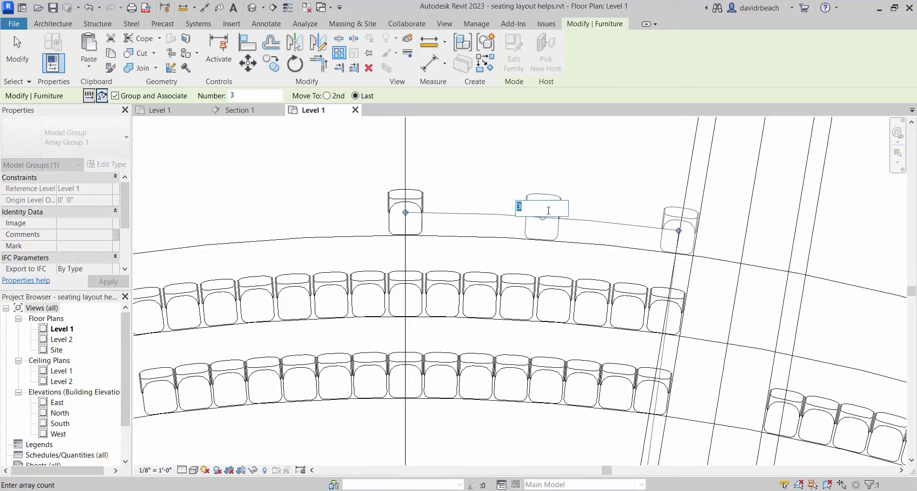
type("9")
key("Return")
scroll(518, 234, "up", 6)
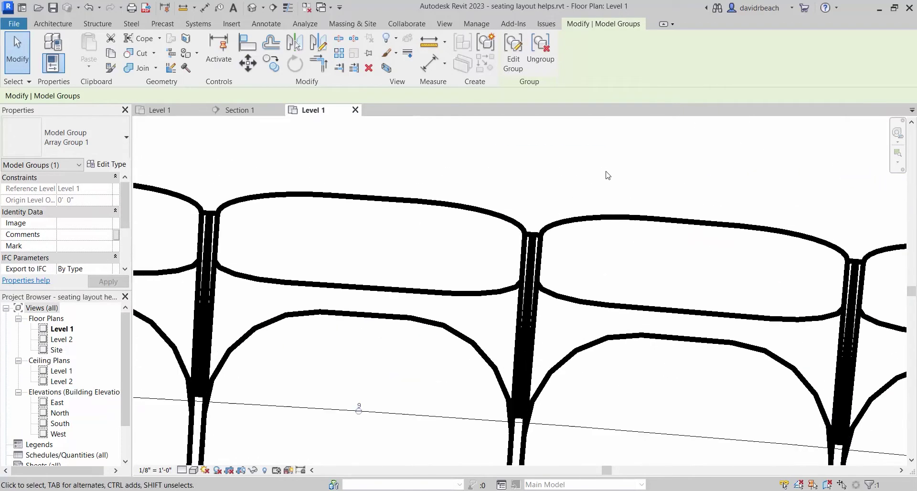
scroll(604, 199, "down", 3)
key("Escape")
scroll(690, 272, "down", 5)
scroll(708, 284, "up", 4)
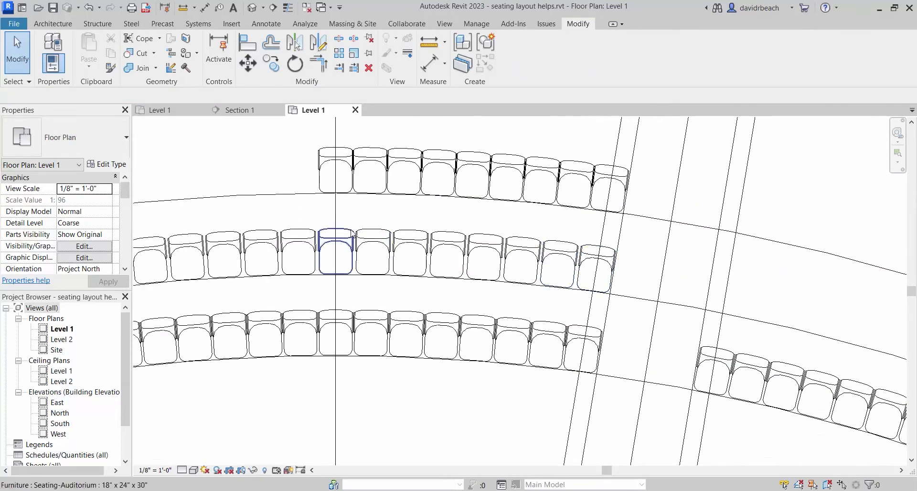
- Rotate-copy the middle-row centre chair about the lines' convergence point, starting the ray at its front edge
left_click(352, 235)
left_click(294, 66)
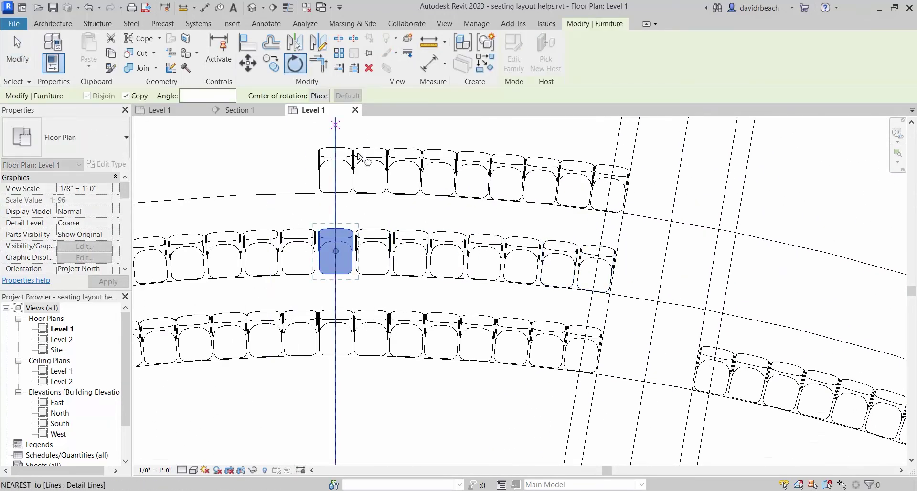
scroll(454, 289, "down", 6)
scroll(516, 173, "down", 3)
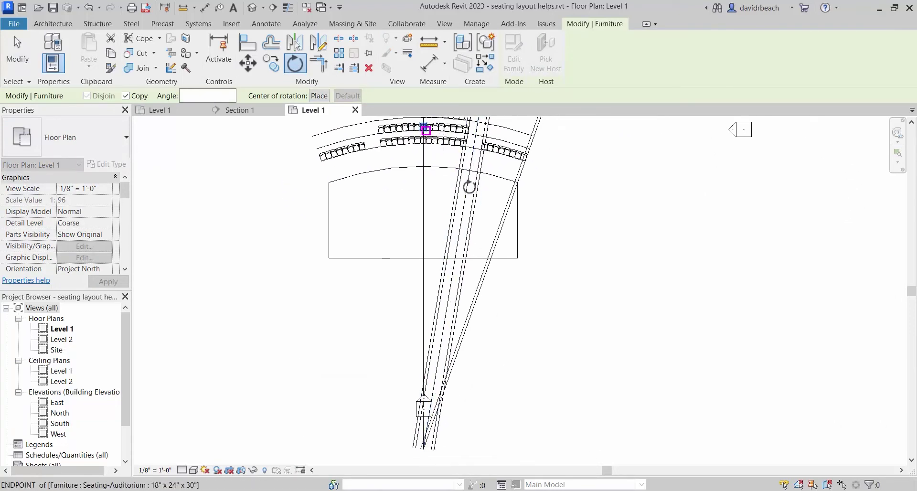
left_click(427, 446)
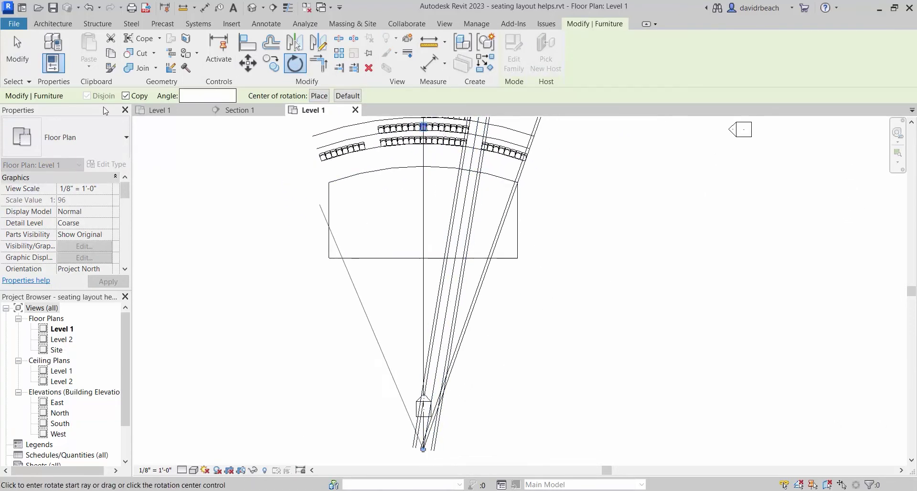
middle_click_drag(342, 183, 344, 211)
scroll(425, 191, "up", 8)
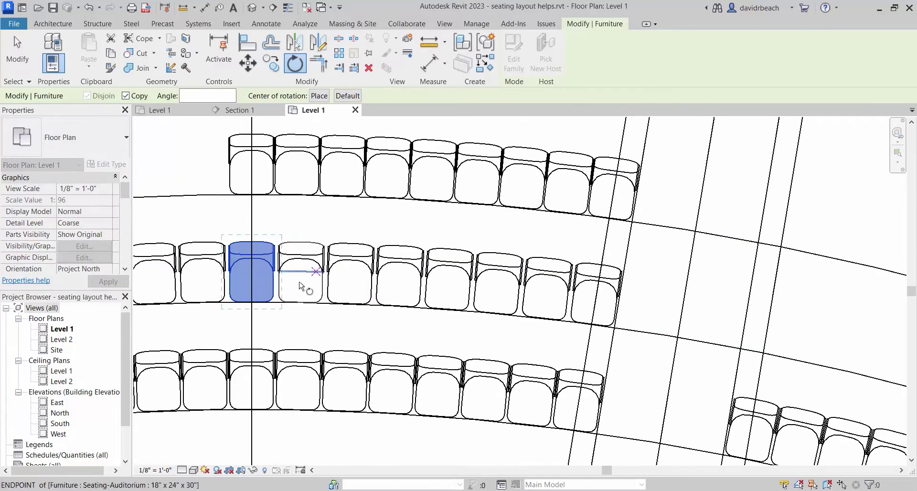
left_click(257, 303)
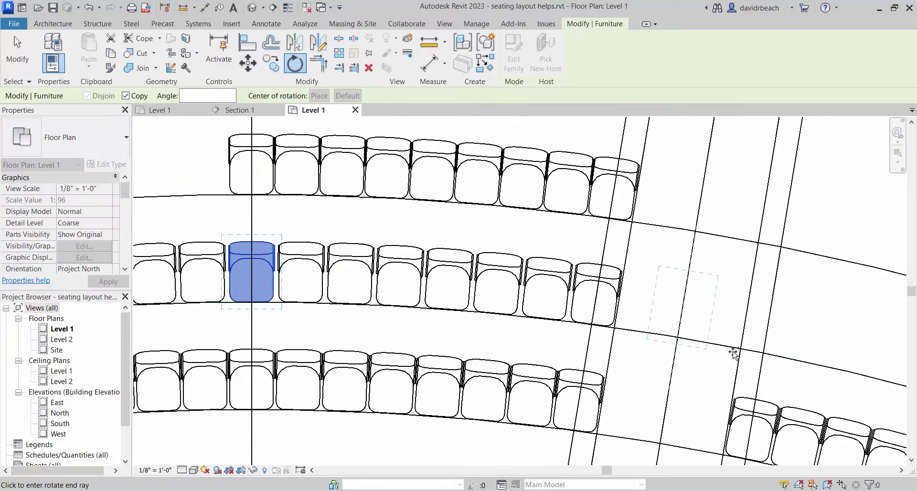
- Drop the rotated chair copy where the arc meets the aisle line
left_click(764, 354)
key("Escape")
scroll(609, 286, "down", 5)
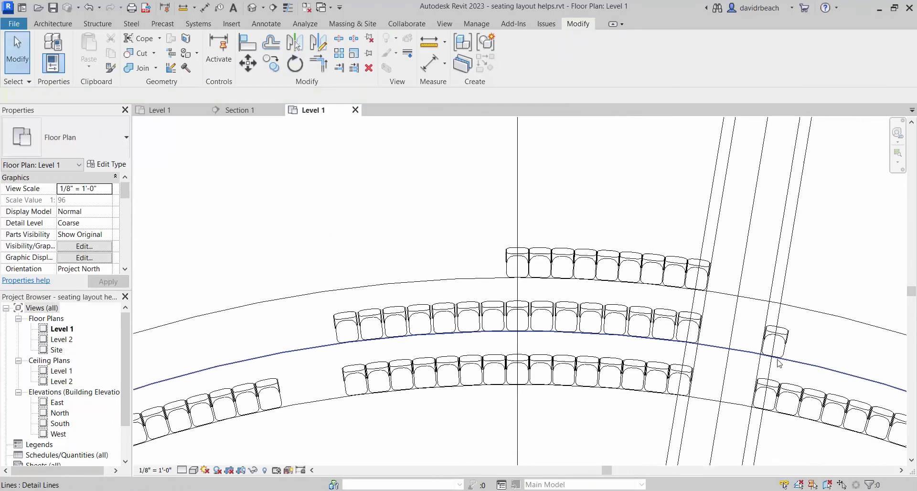
scroll(609, 286, "down", 2)
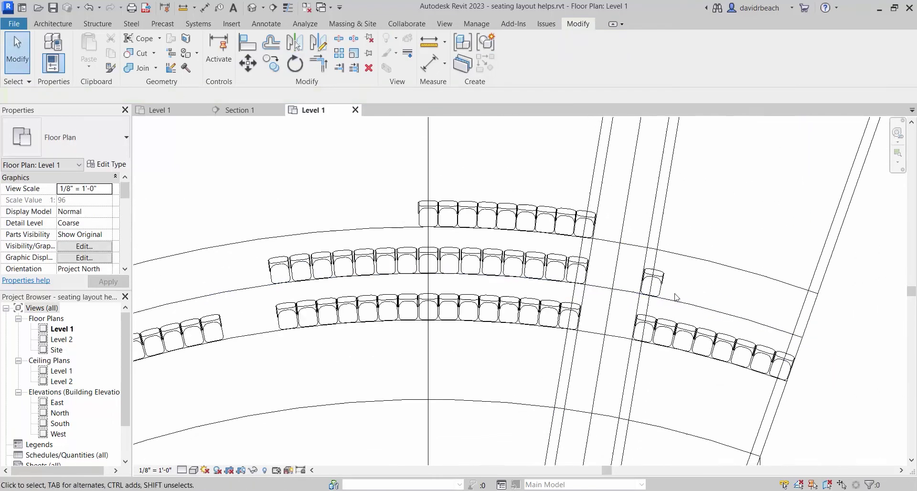
- Start a radial array of the rotated chair centred on the lines' bottom endpoint
left_click(574, 221)
left_click(341, 66)
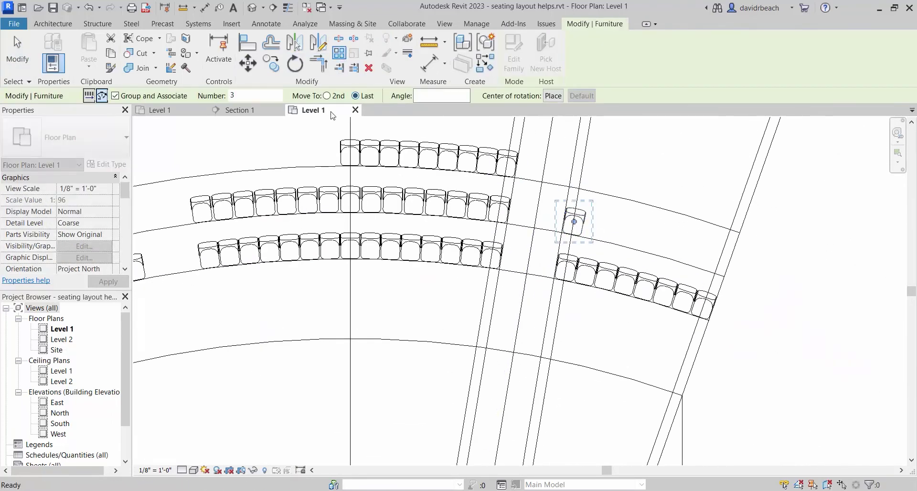
scroll(676, 280, "down", 4)
mouse_move(675, 281)
middle_mouse_down()
mouse_move(729, 252)
mouse_move(696, 204)
middle_mouse_up()
scroll(665, 207, "down", 2)
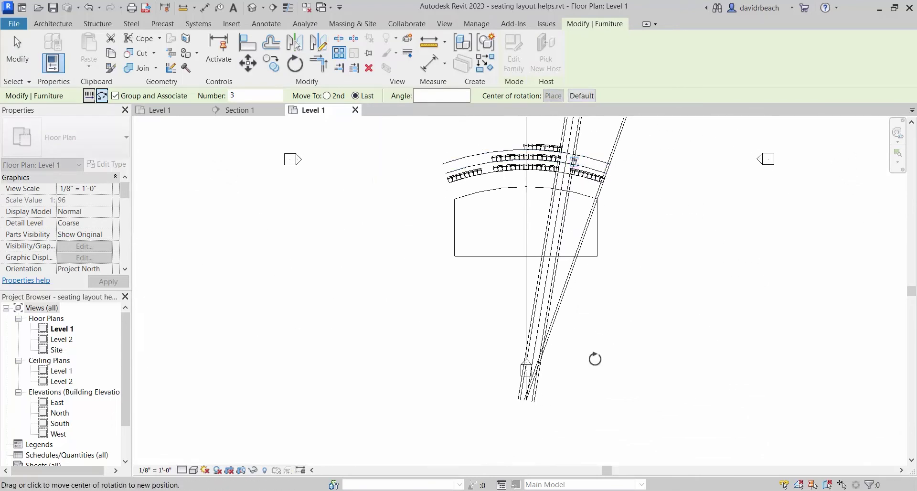
left_click_drag(589, 364, 526, 396)
scroll(597, 153, "up", 6)
scroll(483, 233, "up", 2)
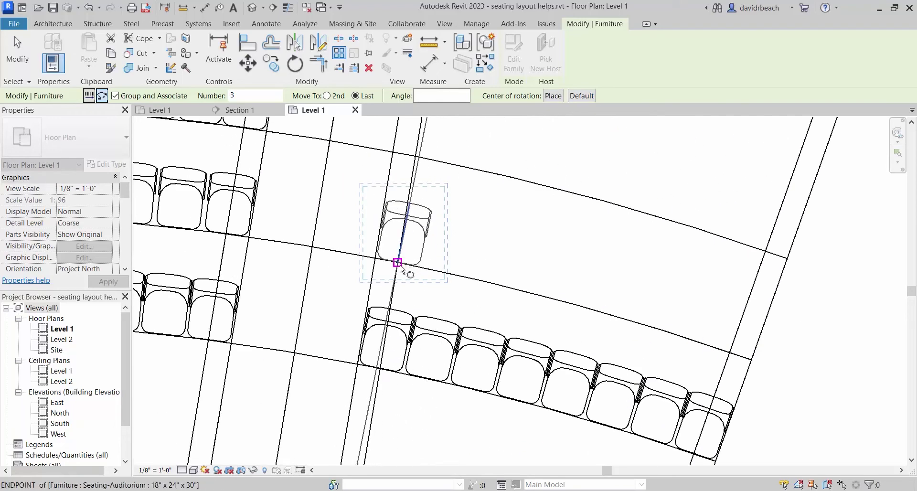
- Array it from the chair to the outer aisle intersection with 8 chairs
left_click(397, 263)
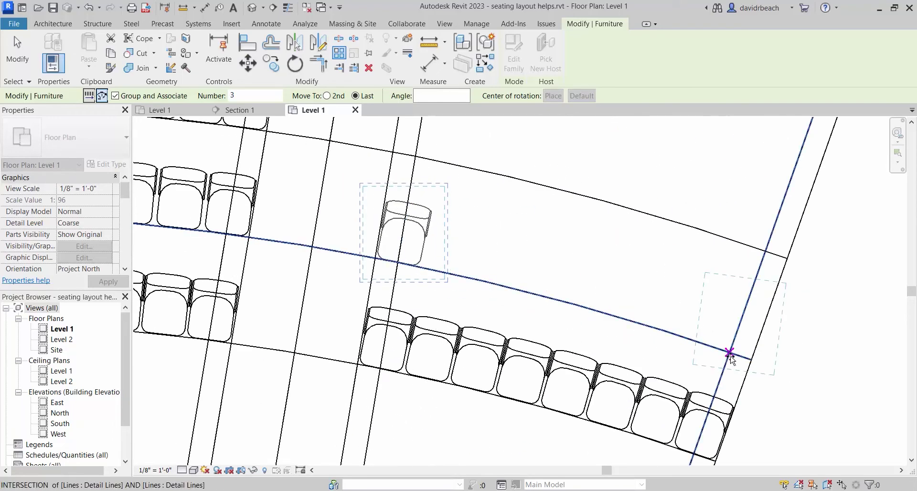
left_click(732, 355)
type("8")
key("Return")
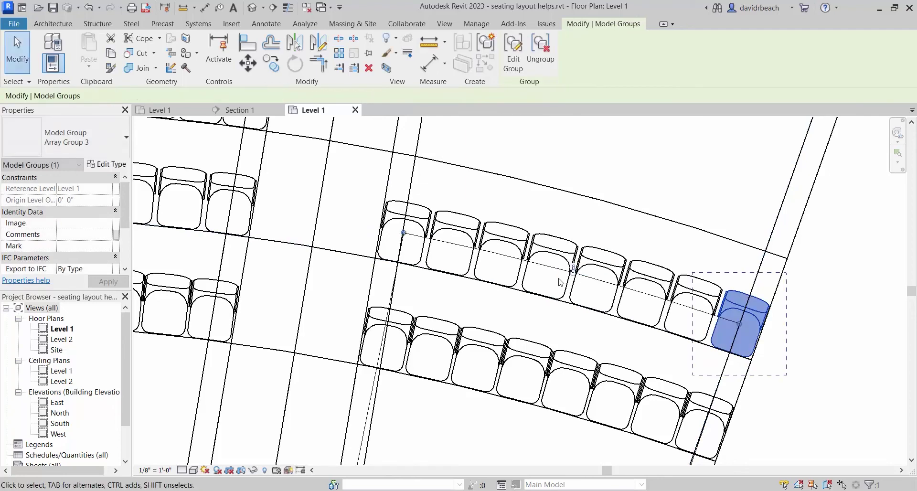
- Try an array count of 9, then set it back to 8 chairs
left_click(574, 269)
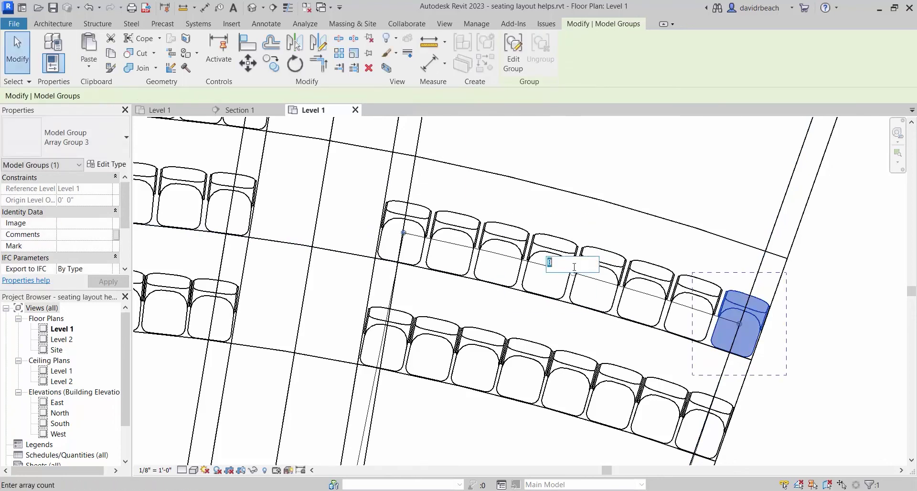
type("9")
key("Return")
scroll(626, 282, "up", 3)
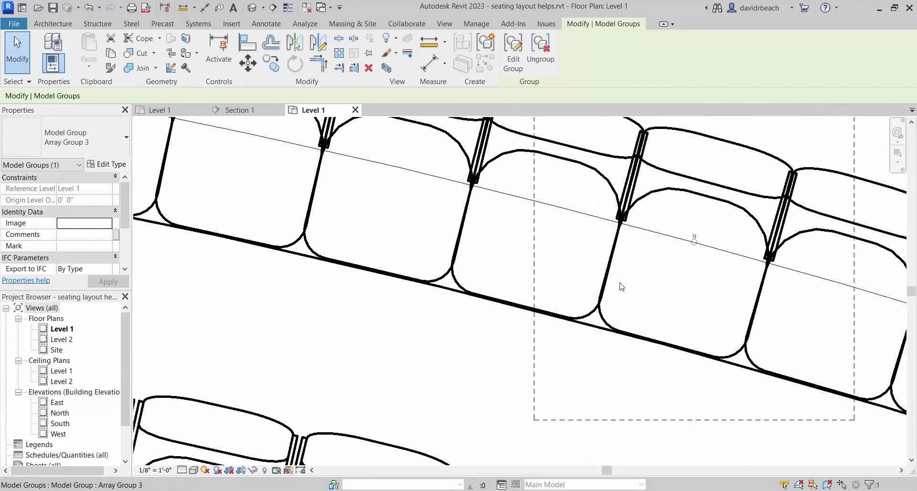
scroll(631, 284, "down", 5)
scroll(567, 271, "up", 2)
left_click(566, 270)
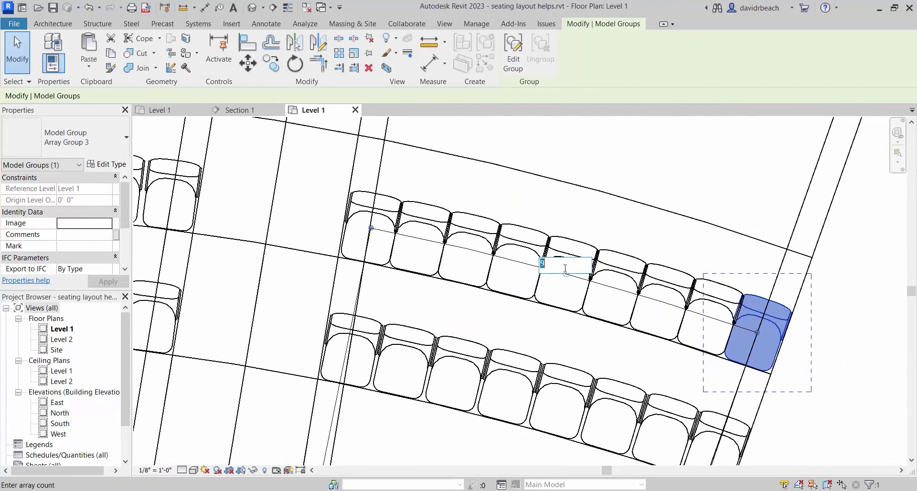
type("8")
key("Return")
left_click(608, 221)
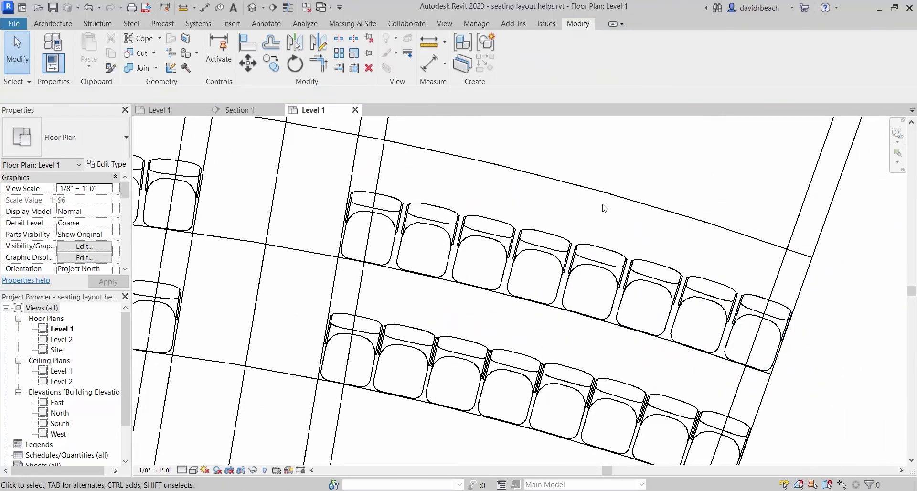
- Ungroup the top row's array group into a single chair
scroll(603, 211, "down", 5)
scroll(598, 216, "up", 2)
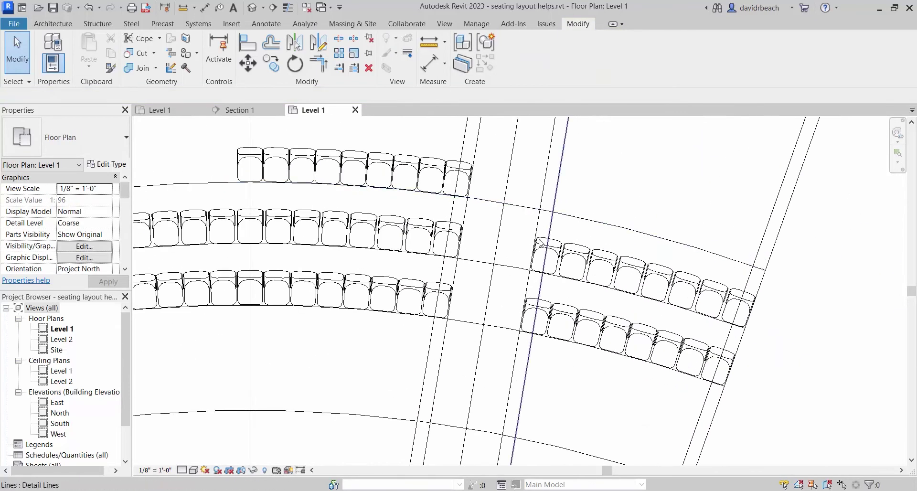
left_click(244, 152)
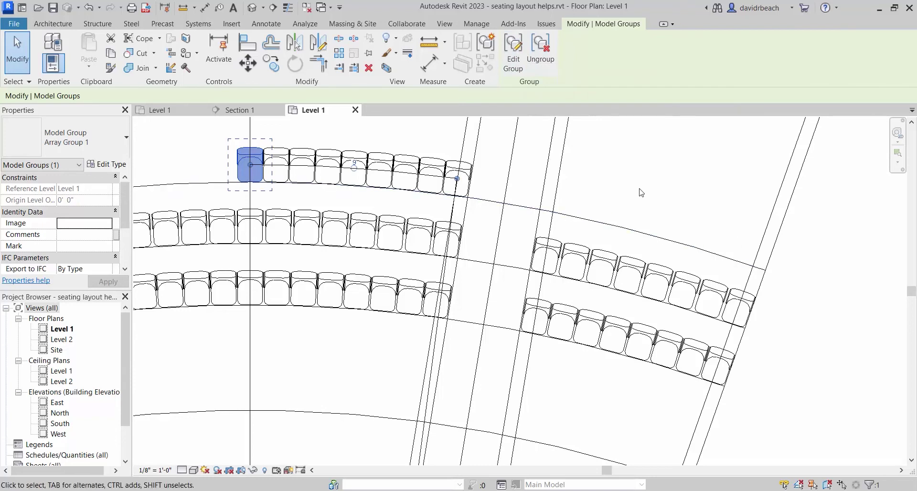
middle_click_drag(638, 200, 656, 247)
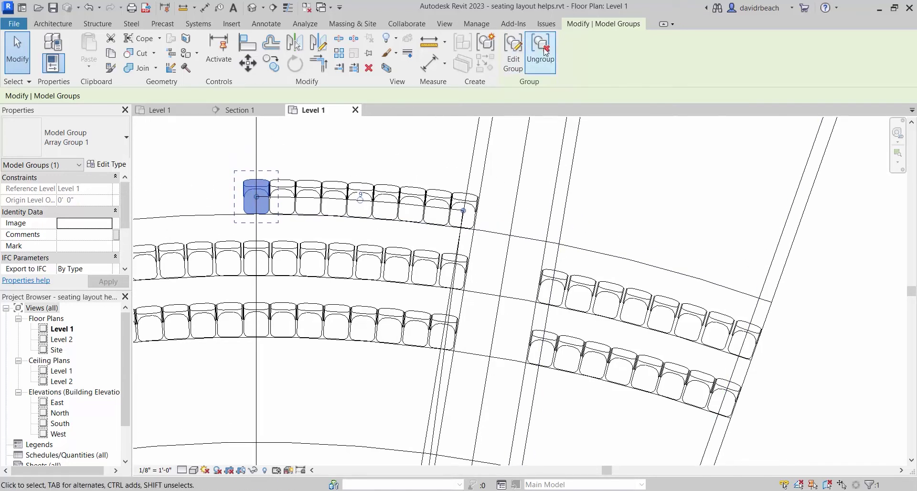
left_click(545, 52)
- Rotate-copy the chair about the lines' bottom endpoint onto its arc across the aisle
left_click(295, 63)
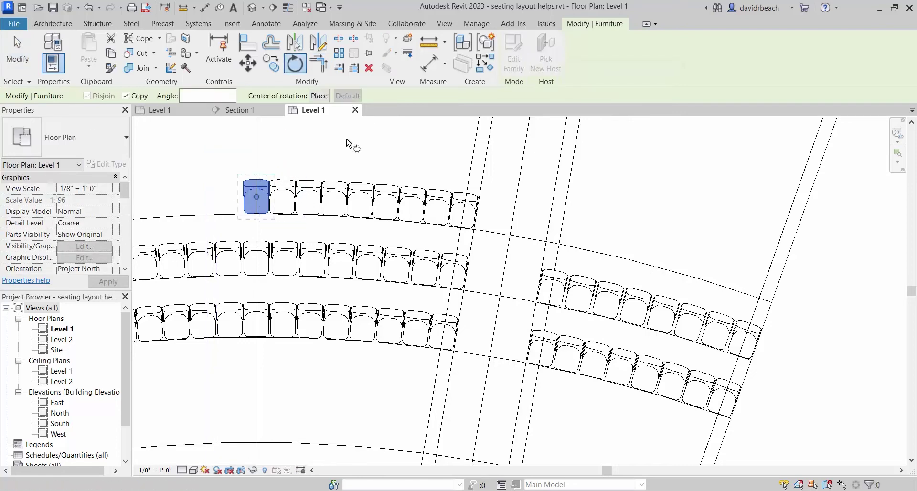
scroll(411, 206, "down", 6)
scroll(513, 203, "down", 2)
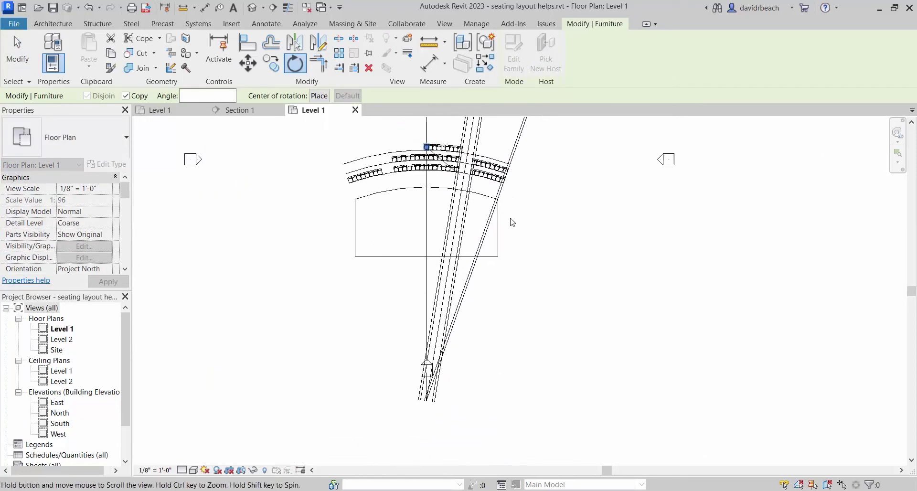
left_click(536, 305)
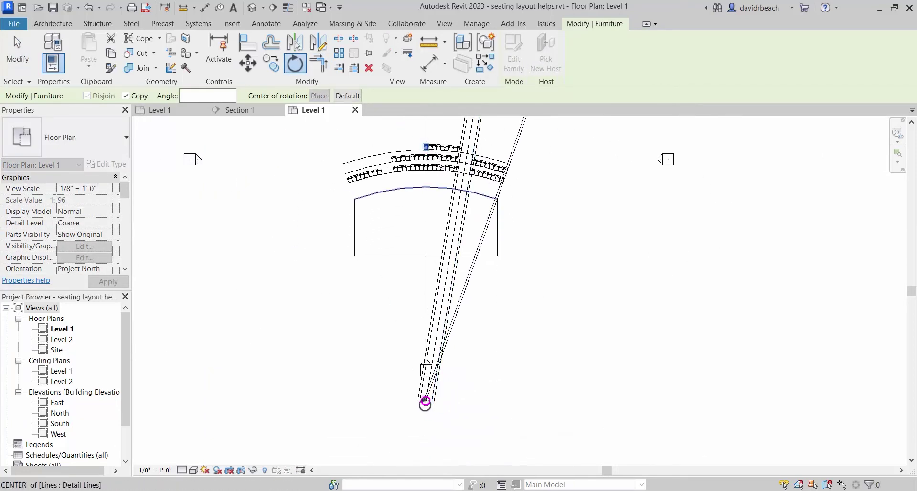
scroll(491, 158, "up", 2)
scroll(407, 270, "up", 4)
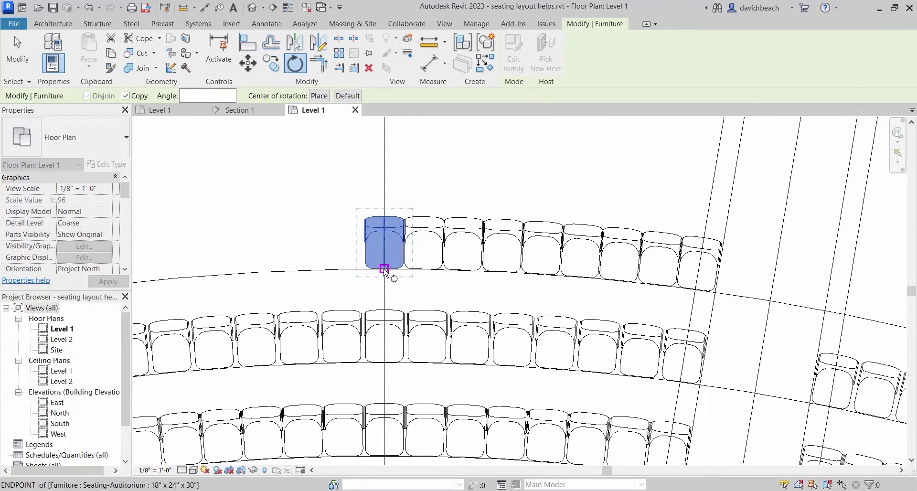
left_click(385, 265)
scroll(568, 271, "down", 2)
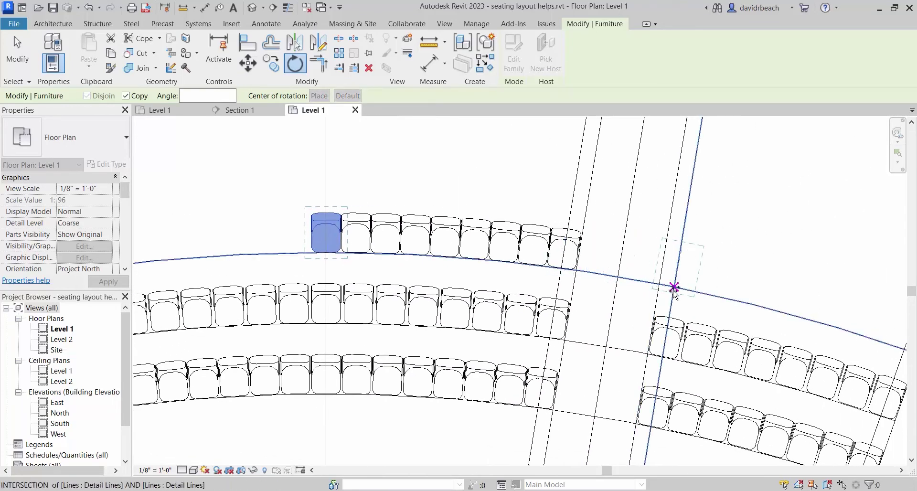
left_click(671, 288)
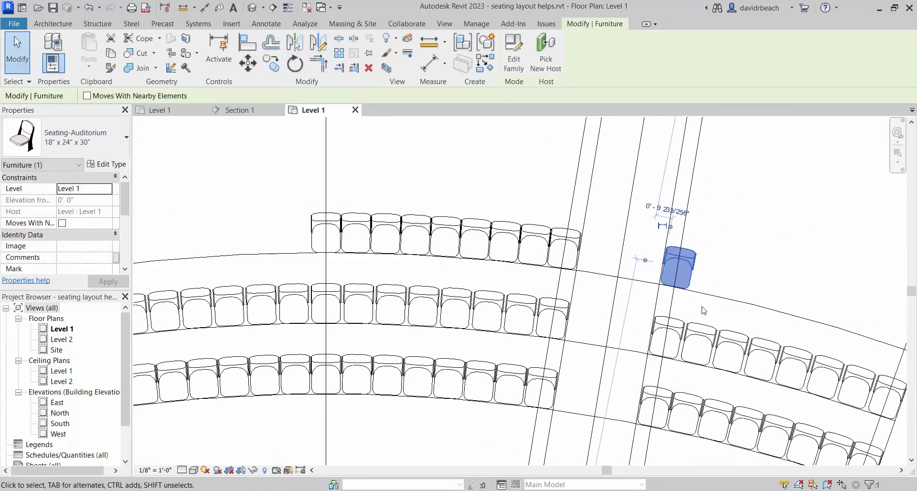
- Start a radial array of the copied seat, centred on the aisle lines' meeting point
left_click(339, 52)
scroll(616, 143, "down", 5)
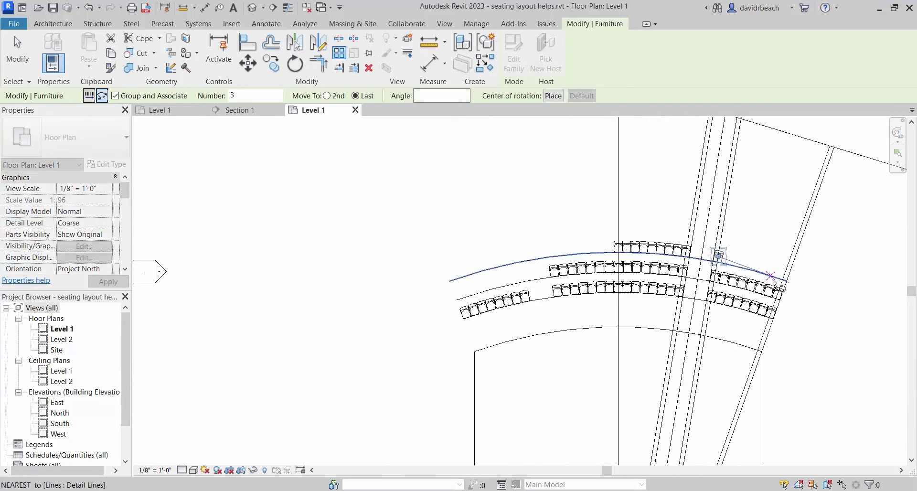
scroll(669, 210, "down", 2)
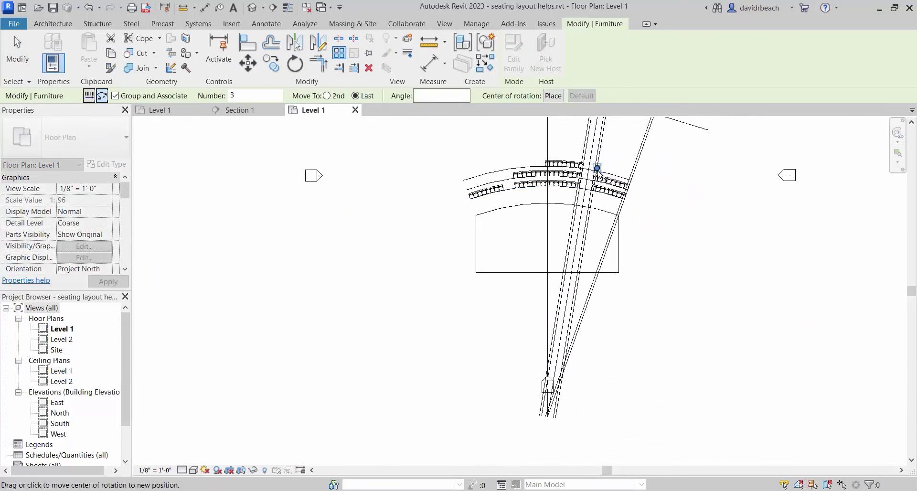
left_click_drag(658, 363, 548, 416)
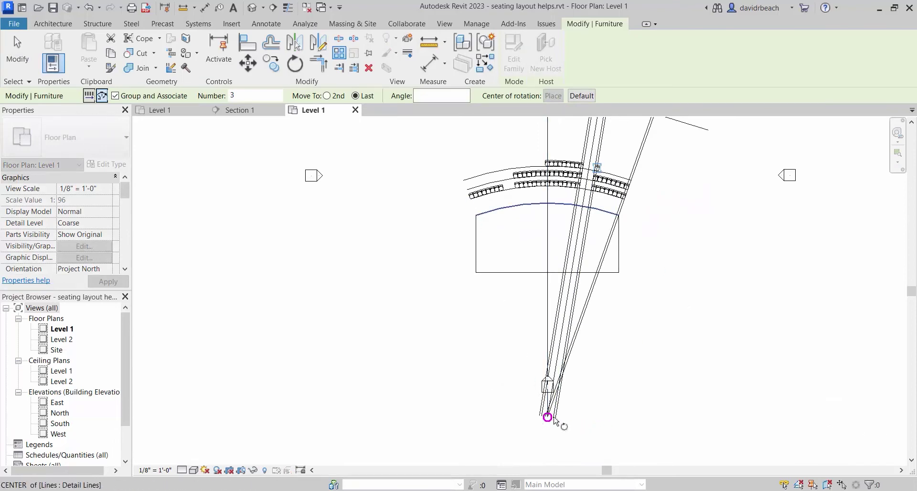
scroll(616, 163, "up", 8)
middle_click_drag(618, 168, 540, 130)
- Sweep the array angle along the right-hand arc and set the count to 9 seats
left_click(437, 280)
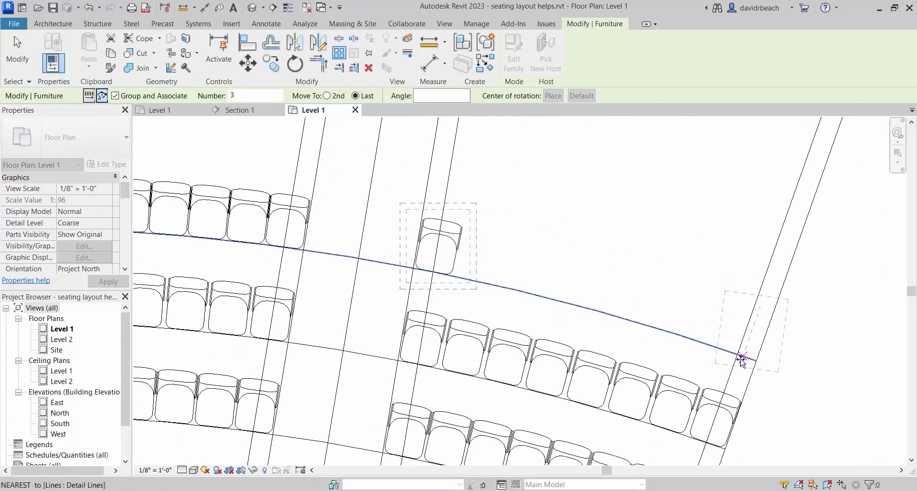
left_click(738, 356)
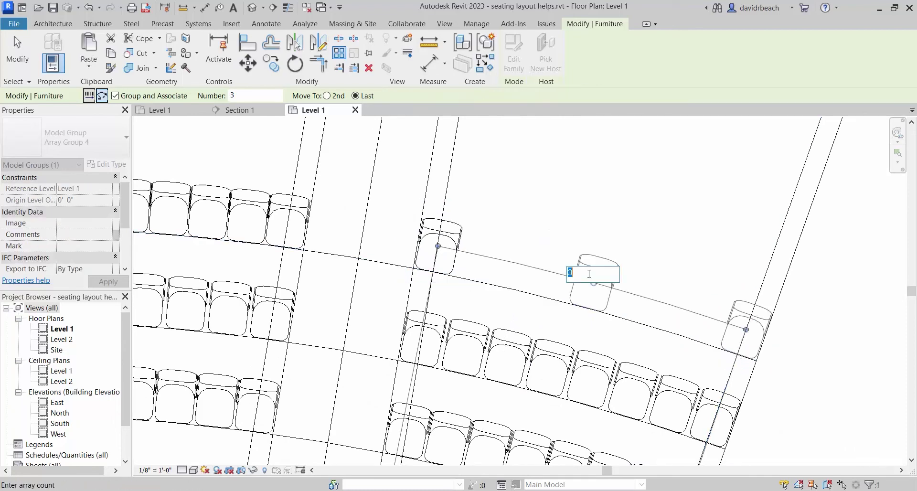
type("9")
key("Return")
scroll(697, 196, "up", 6)
key("Escape")
scroll(635, 196, "down", 8)
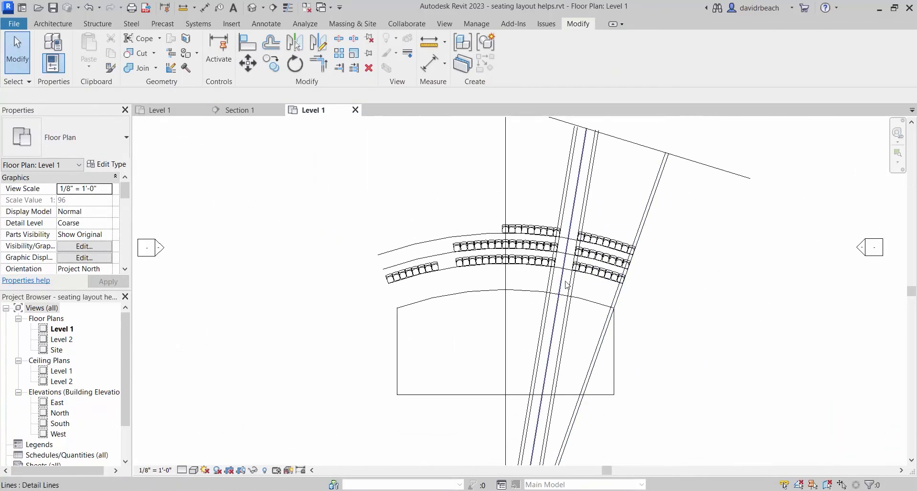
scroll(584, 294, "up", 5)
middle_click_drag(565, 335, 559, 406)
scroll(559, 242, "up", 3)
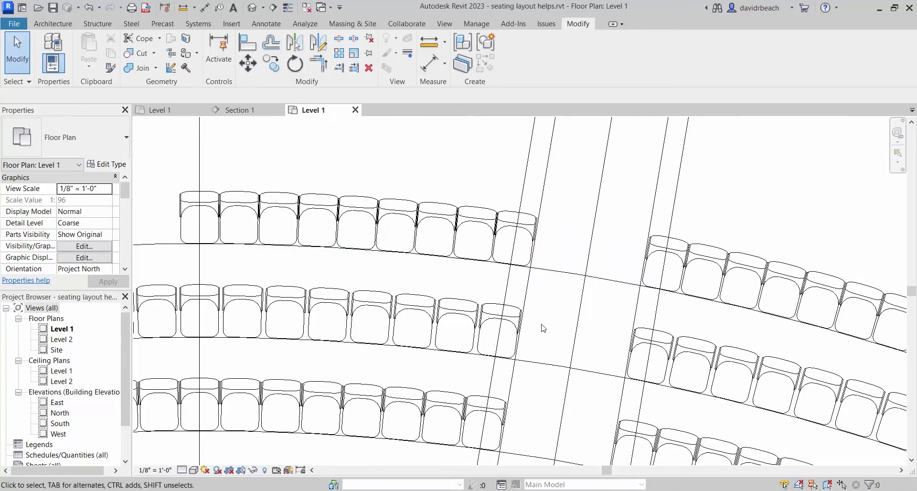
scroll(549, 299, "down", 2)
scroll(570, 225, "down", 1)
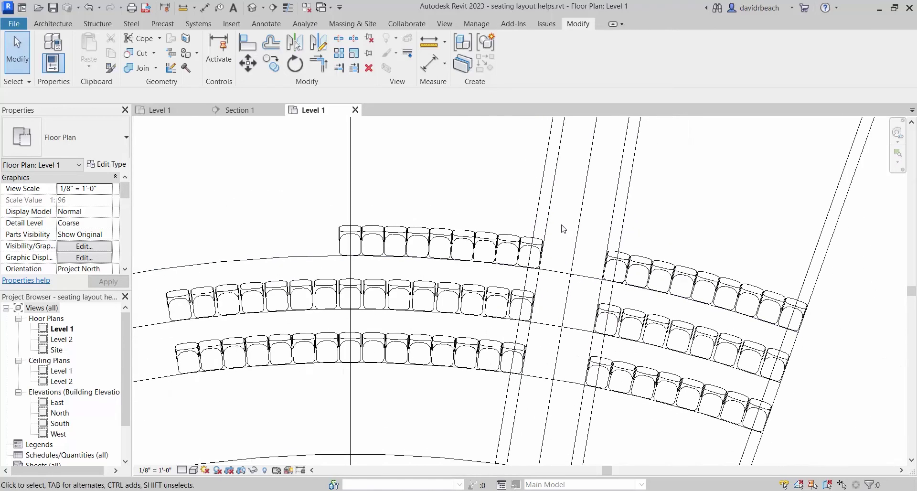
scroll(545, 252, "up", 4)
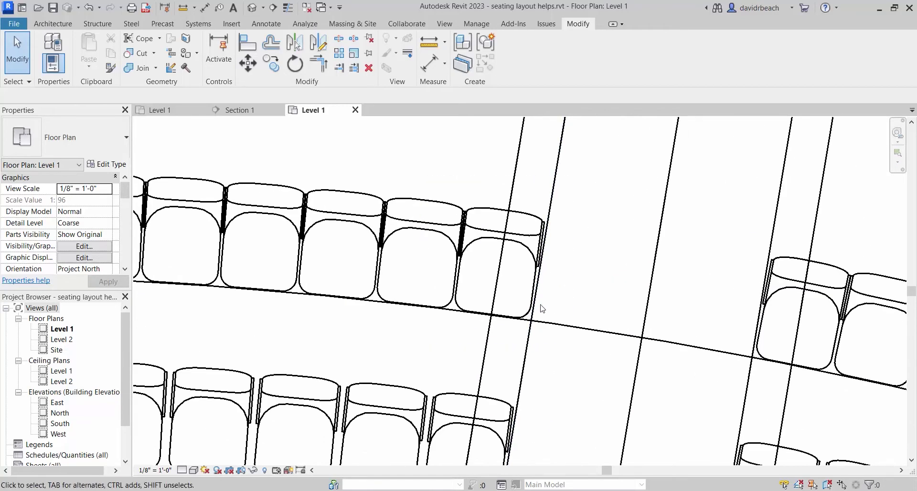
scroll(543, 304, "down", 2)
scroll(548, 291, "down", 4)
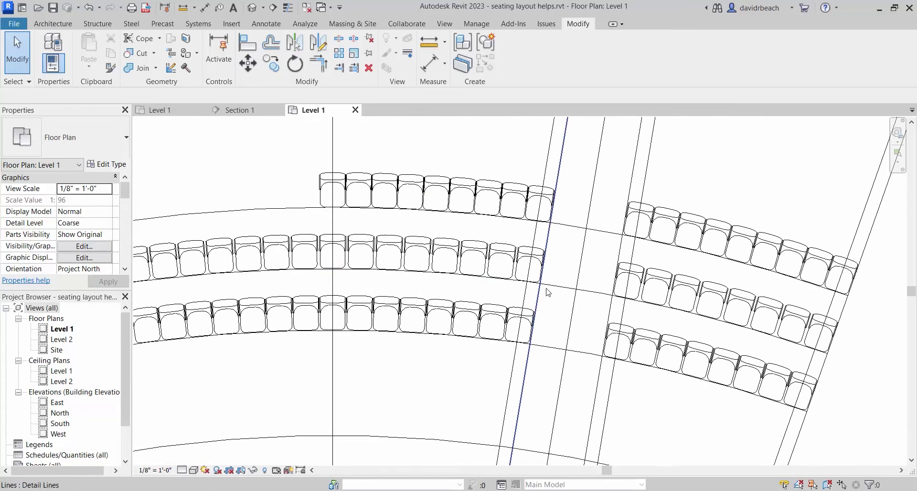
scroll(548, 256, "up", 2)
left_click(547, 230)
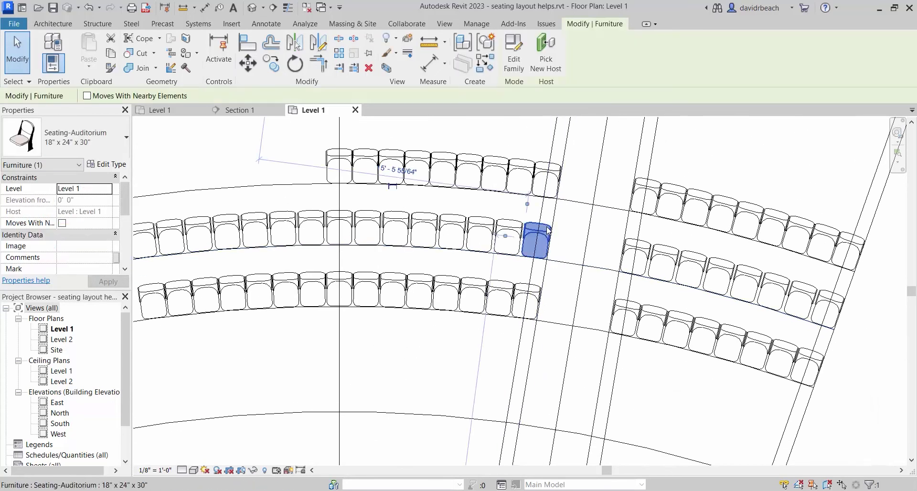
key("Delete")
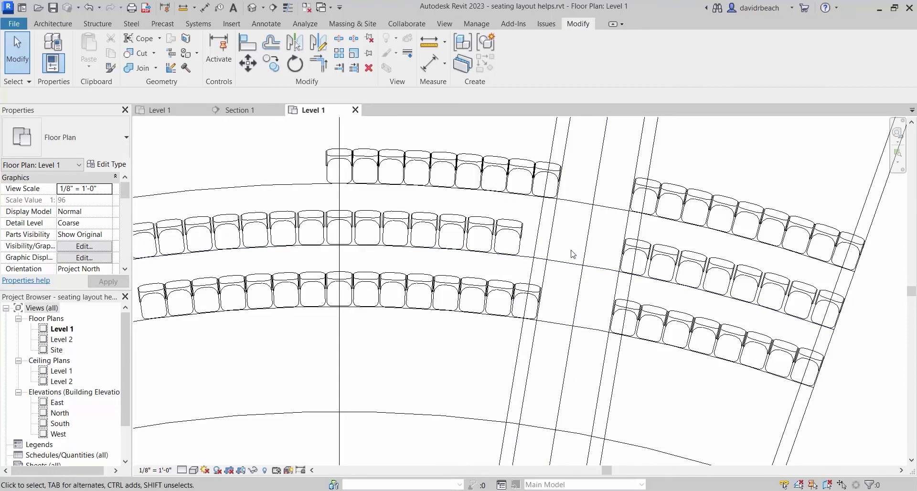
left_click(549, 250)
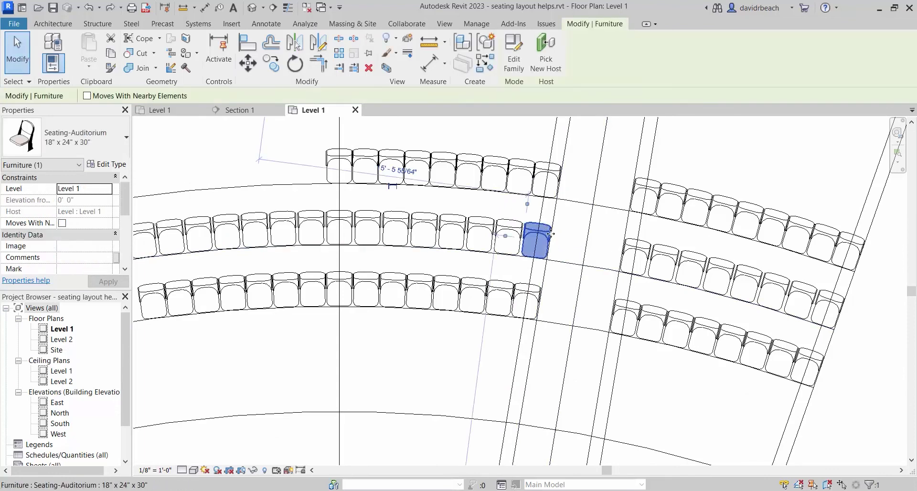
scroll(557, 252, "up", 5)
key("r")
key("o")
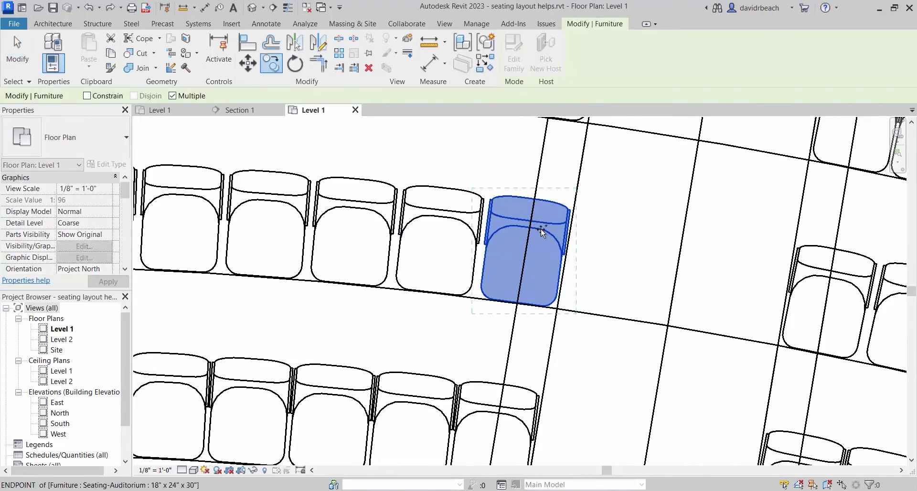
key("Escape")
key("Escape")
scroll(693, 311, "down", 5)
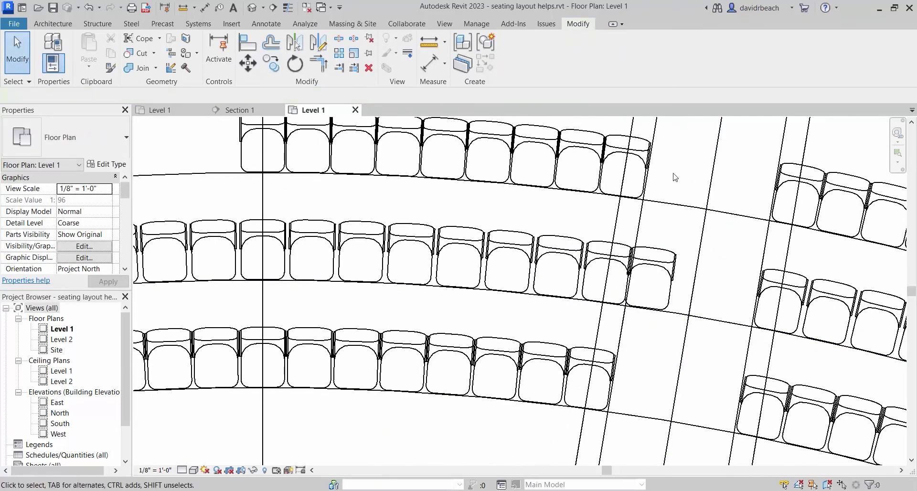
left_click(650, 282)
key("Escape")
scroll(658, 284, "down", 5)
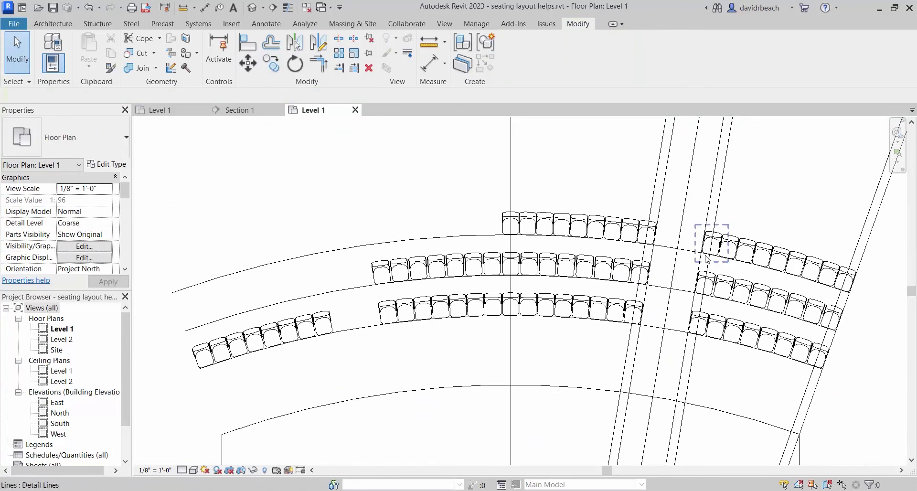
scroll(707, 260, "down", 3)
scroll(533, 266, "up", 6)
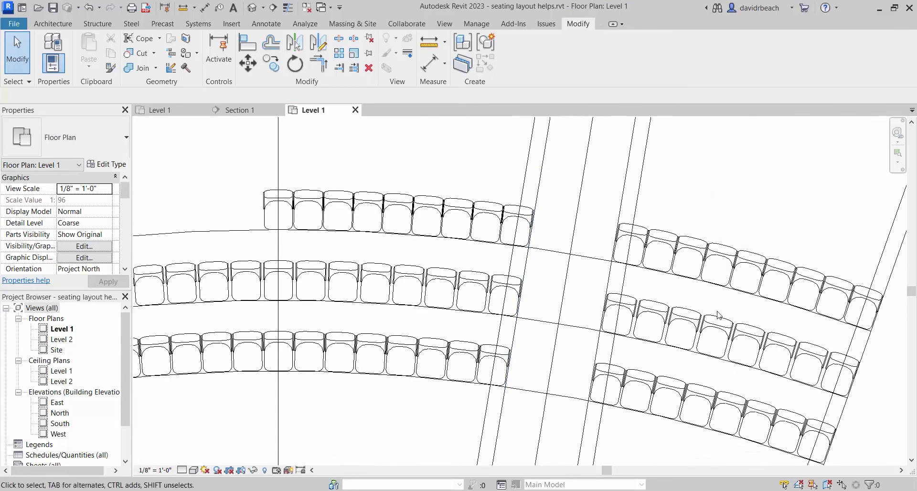
middle_click_drag(683, 295, 661, 286)
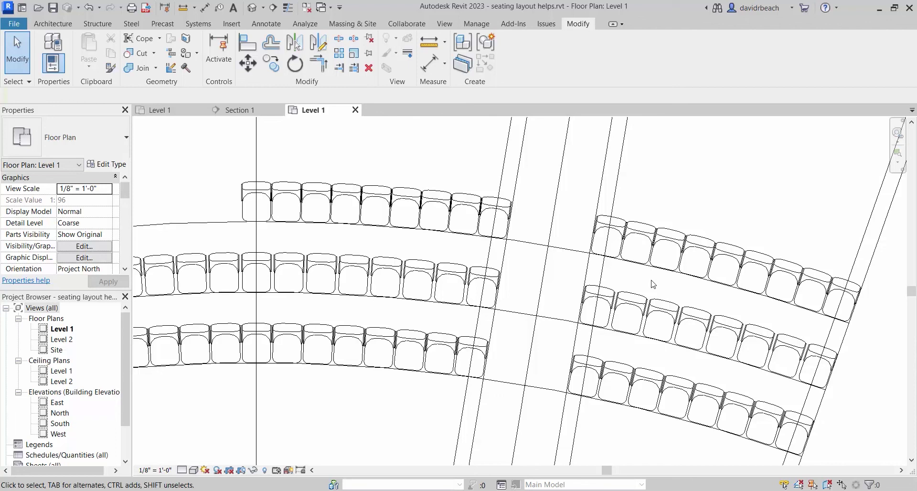
scroll(606, 199, "down", 5)
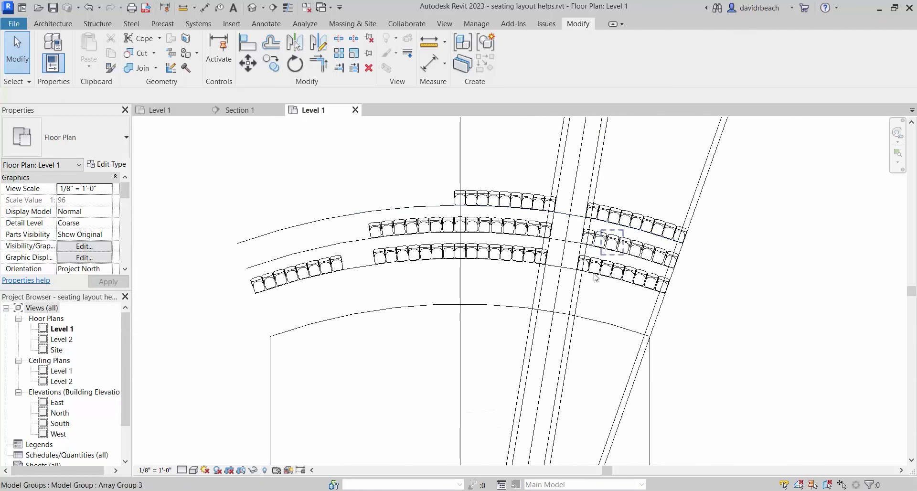
scroll(591, 282, "down", 5)
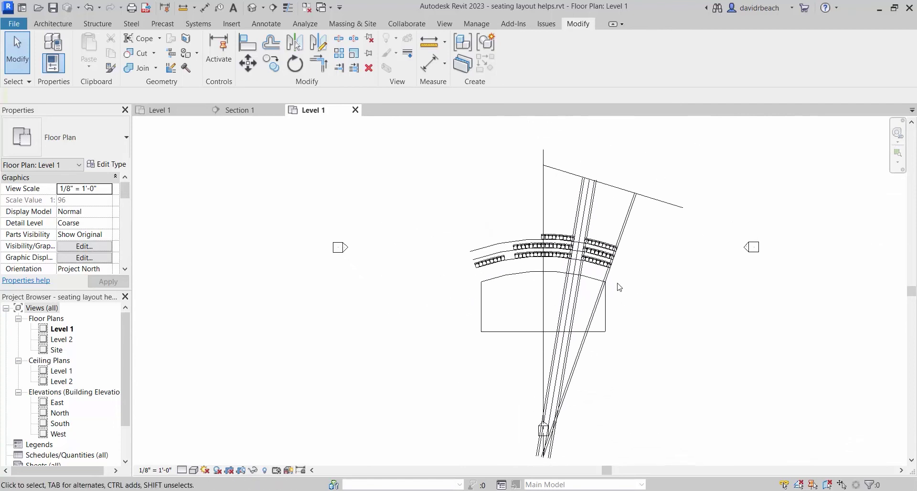
scroll(619, 287, "down", 2)
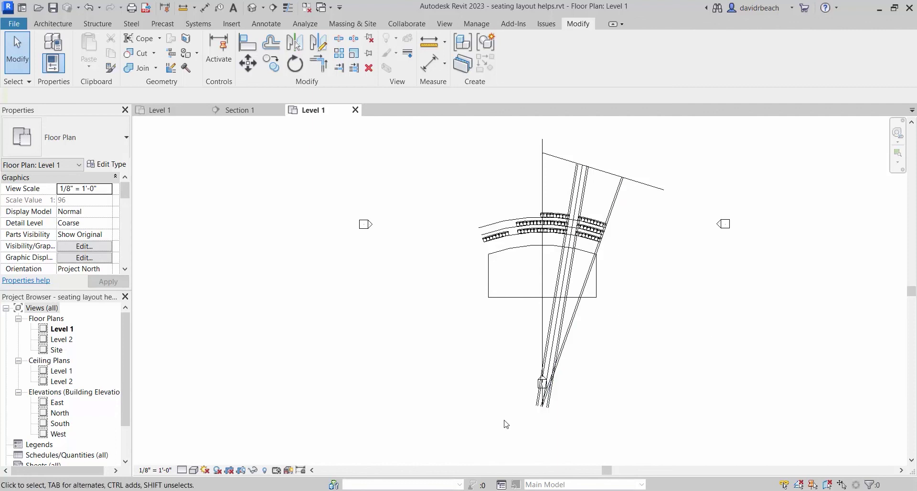
scroll(487, 345, "up", 1)
middle_click_drag(487, 345, 459, 349)
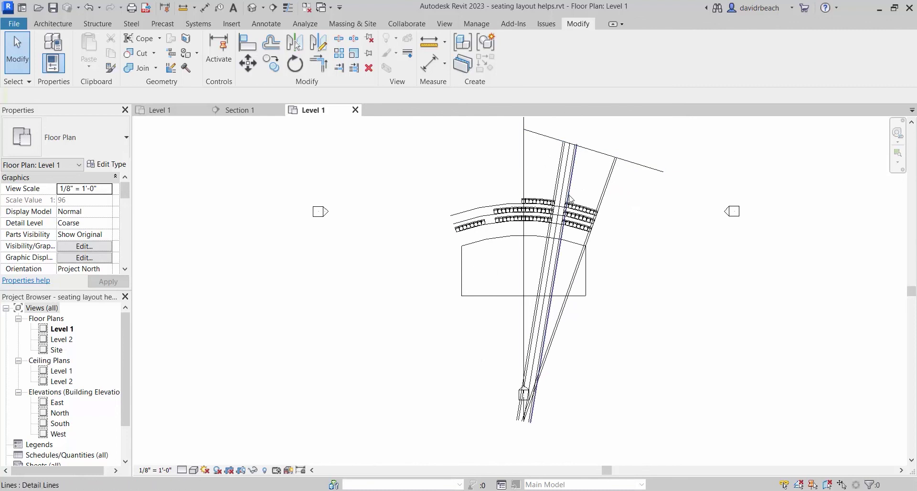
scroll(563, 215, "up", 4)
scroll(563, 215, "up", 3)
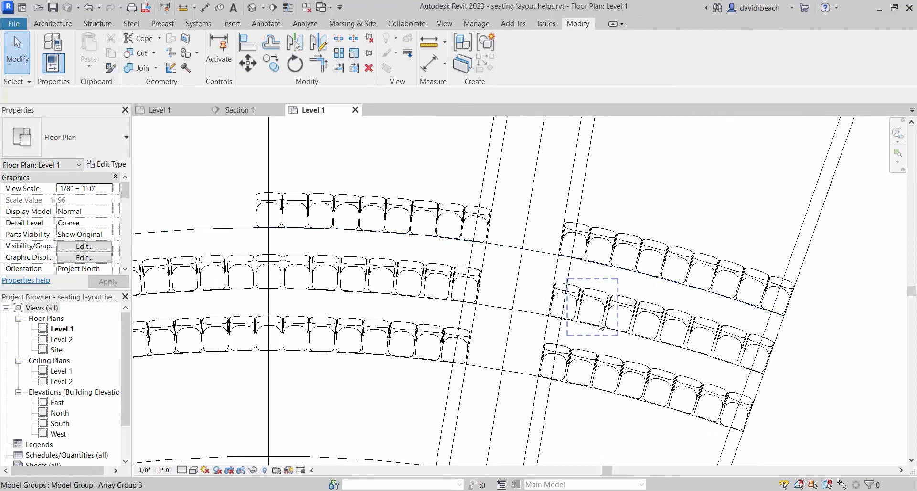
scroll(633, 321, "down", 2)
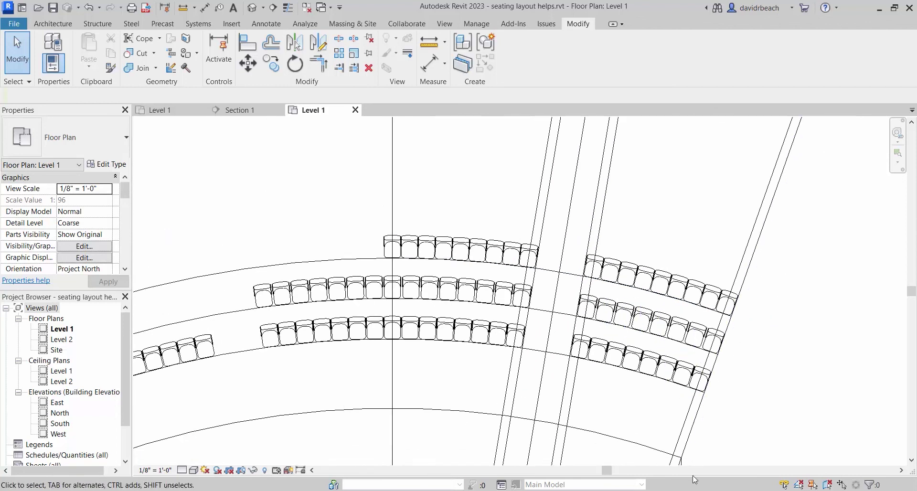